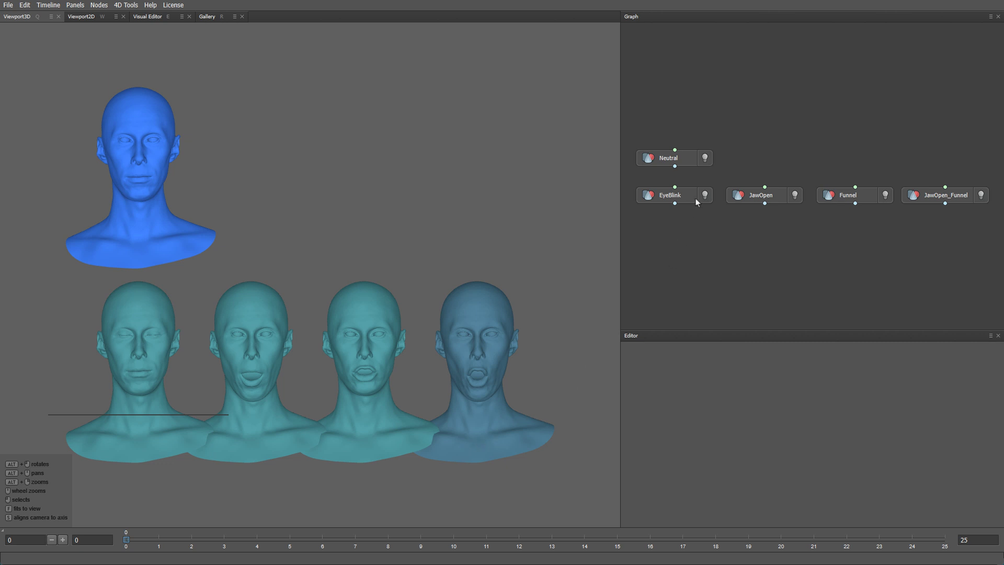
Step: Examine the geometry files in the MinimalRigBlendshapes folder referenced by the Neutral node
left_click(685, 158)
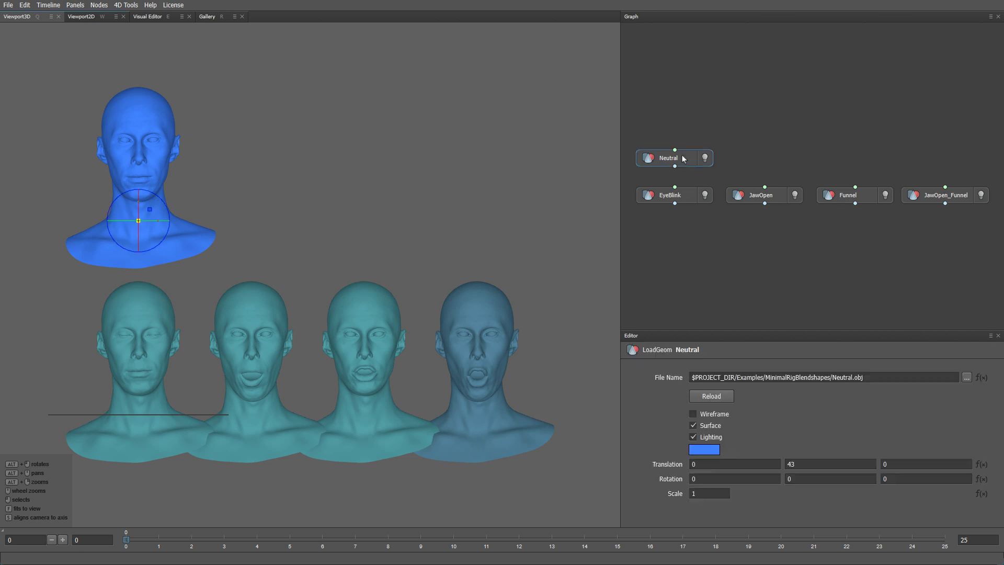
left_click(967, 380)
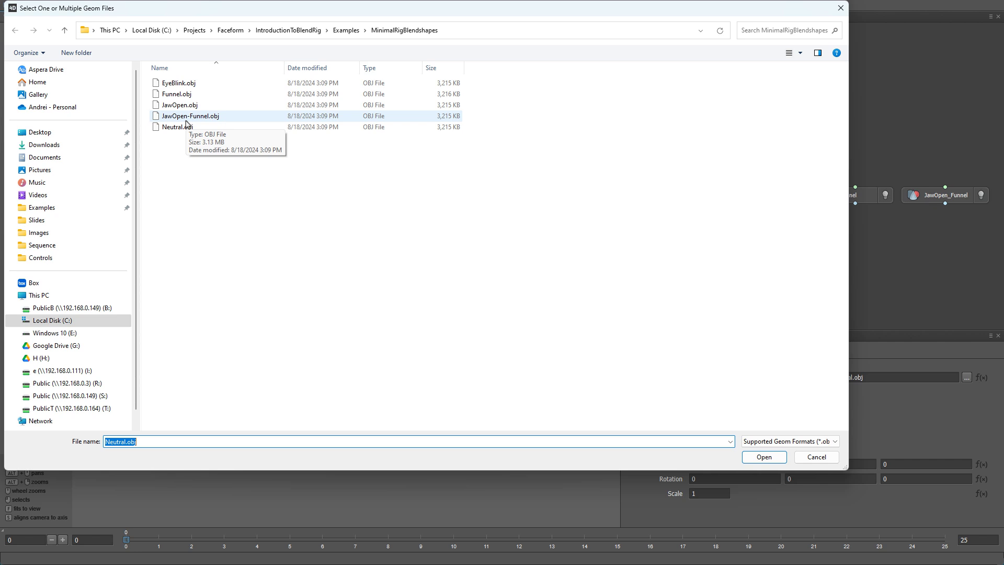
left_click(817, 457)
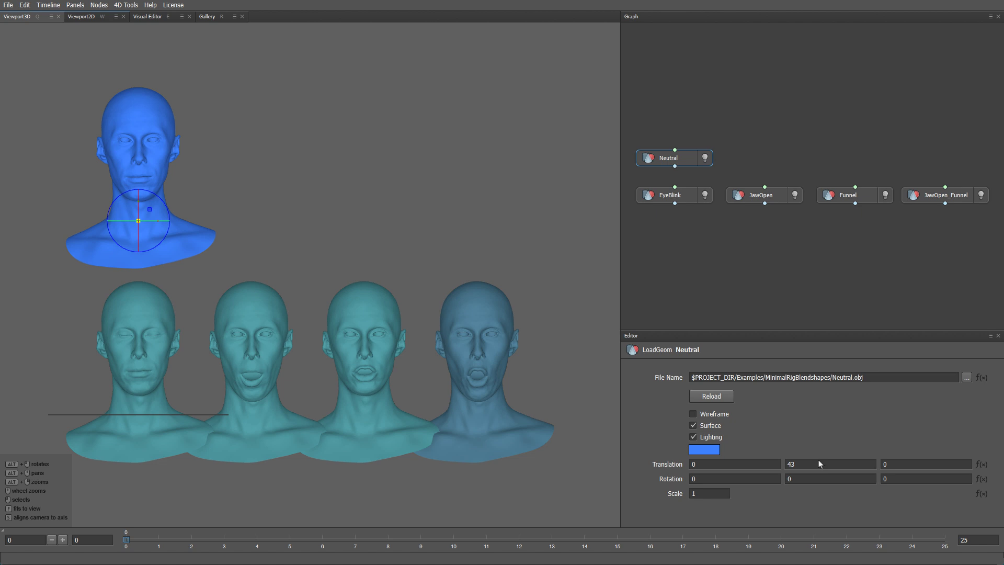
Step: Delete the EyeBlink, JawOpen, Funnel and JawOpen_Funnel nodes and set the Neutral geometry's Y translation to 0
left_click_drag(933, 249, 676, 198)
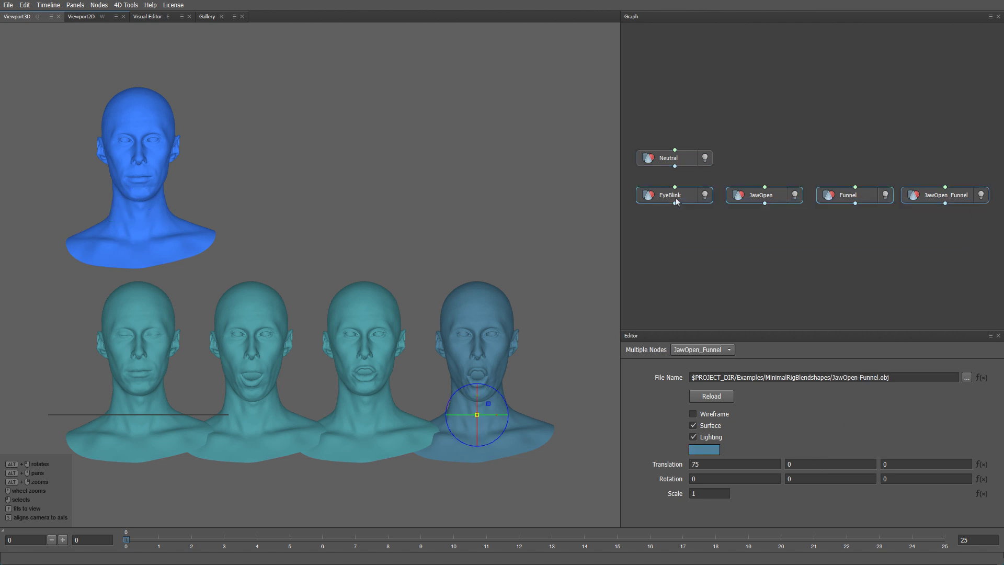
key("Delete")
left_click(689, 160)
double_click(789, 464)
type("0")
key("Return")
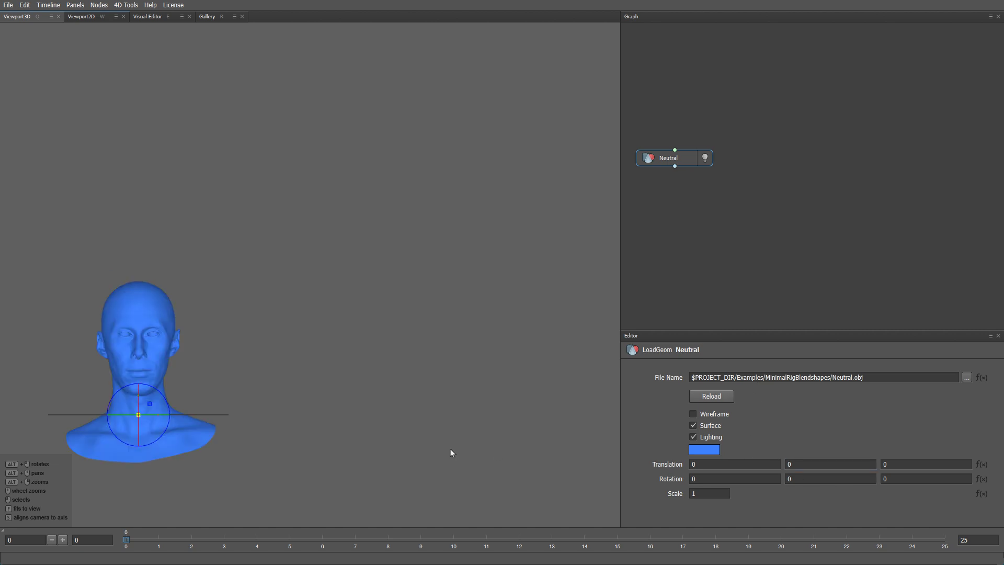
key("f")
Step: Add a LoadBlendRig node below Neutral and connect it to the Neutral geometry output
middle_click_drag(712, 215, 836, 196)
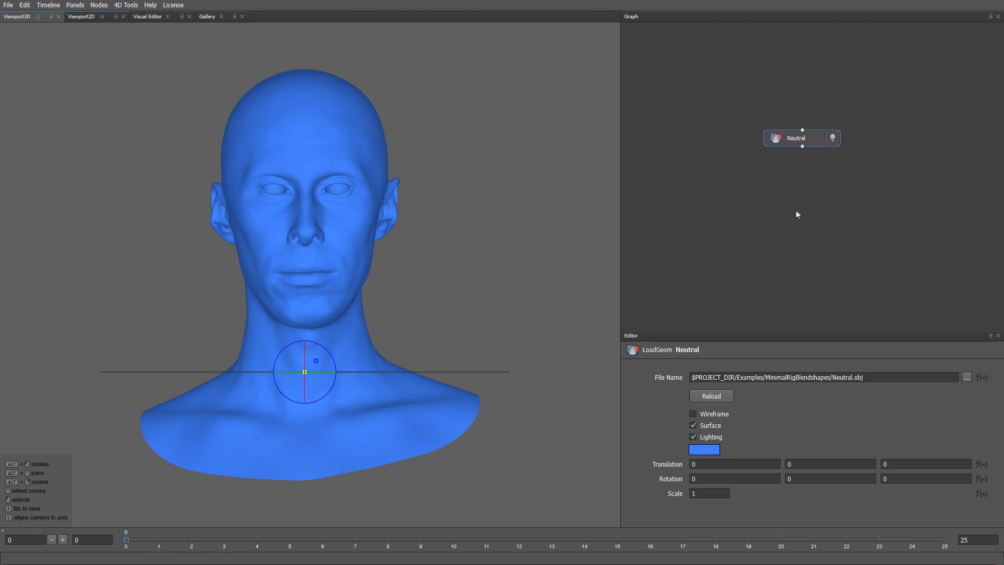
key("Tab")
type("loadb")
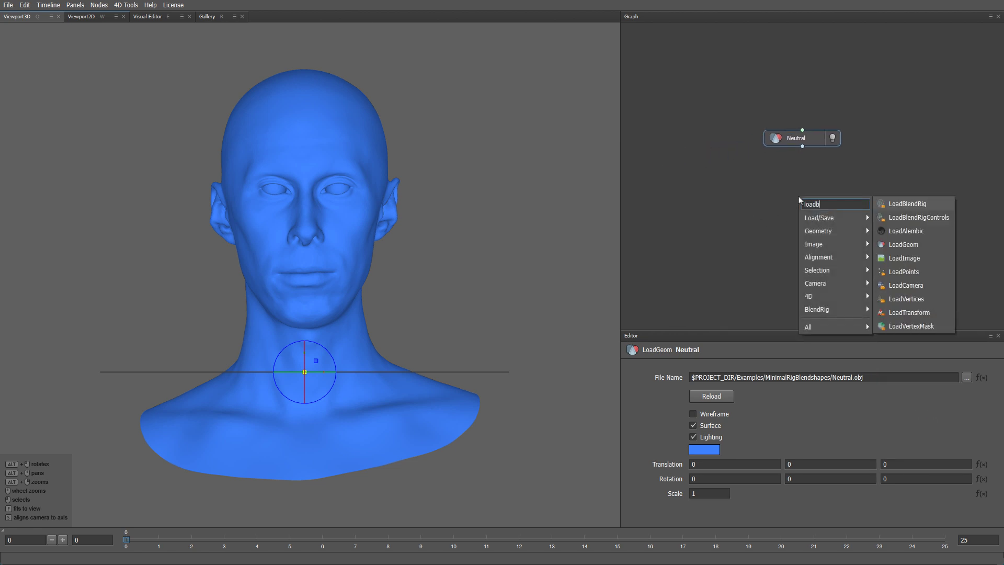
key("Return")
left_click_drag(799, 197, 818, 177)
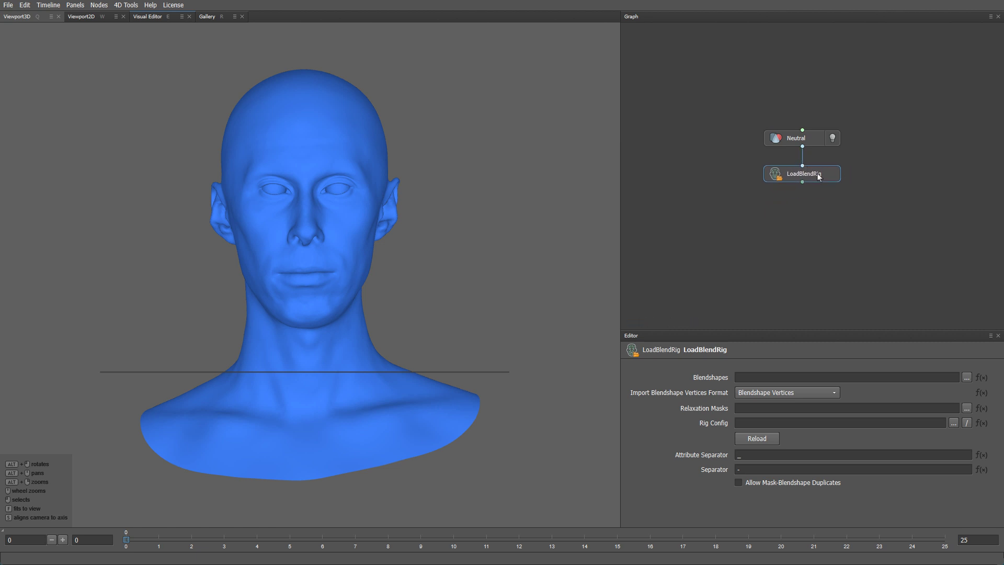
Step: Load EyeBlink.obj, Funnel.obj, JawOpen.obj and JawOpen-Funnel.obj as the LoadBlendRig node's blendshapes
left_click(967, 377)
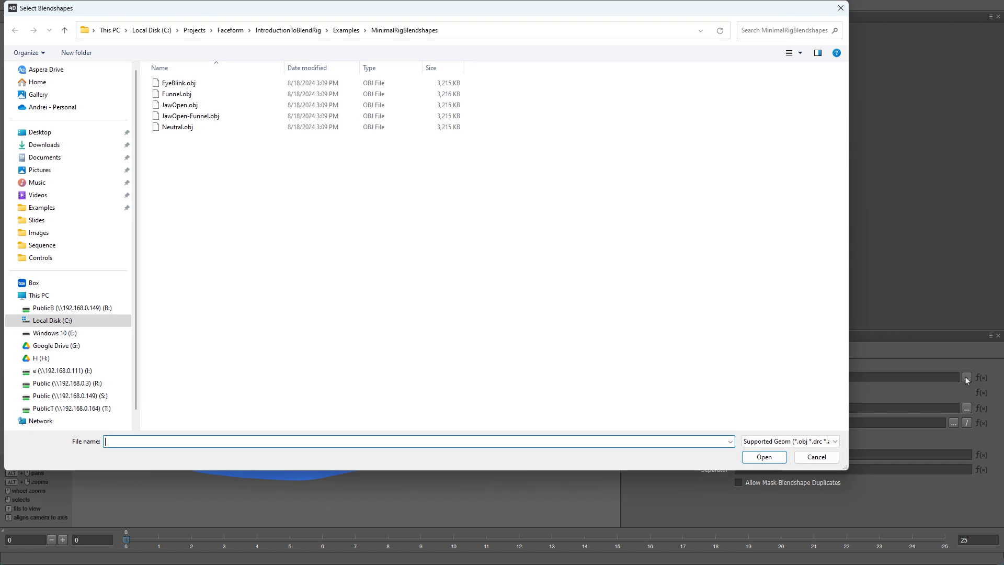
left_click(180, 84)
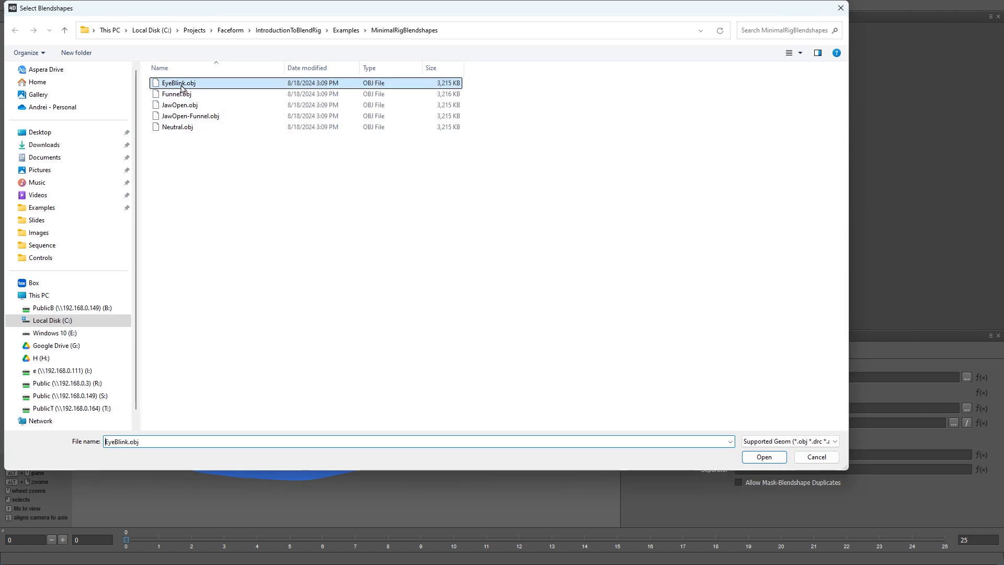
left_click(189, 116, "shift")
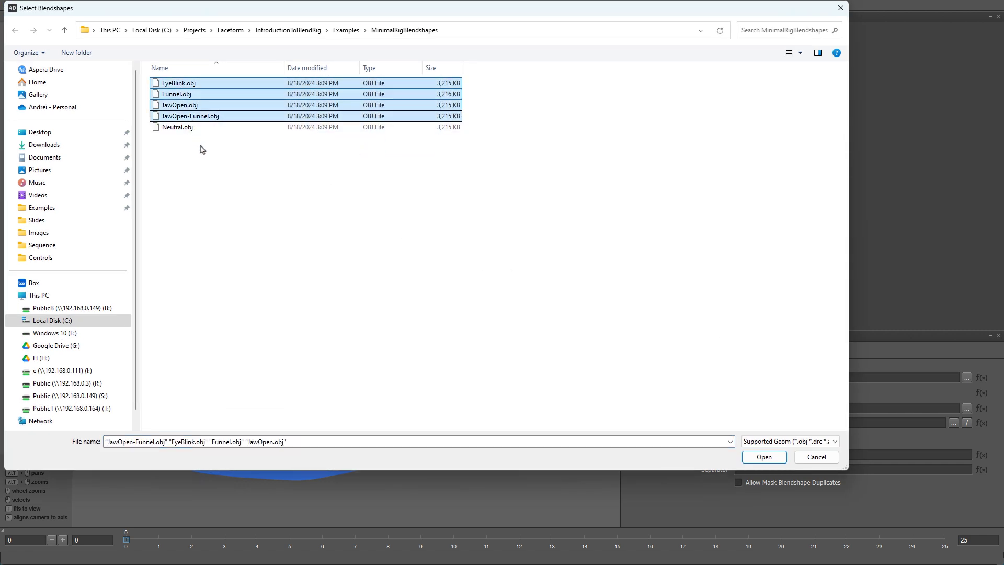
left_click(764, 458)
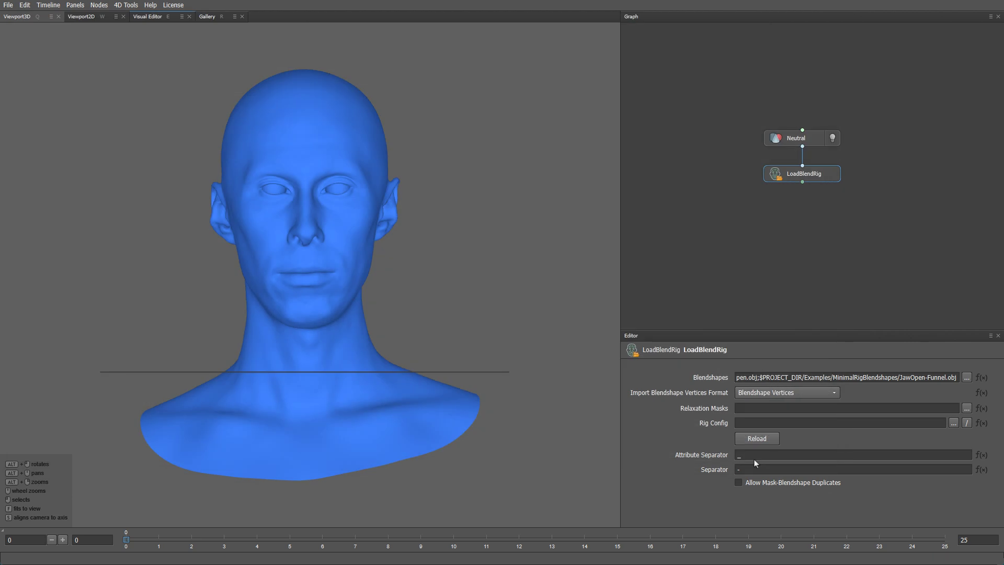
Step: Add a PoseBlendRig node below LoadBlendRig and connect the LoadBlendRig output to its input
right_click(792, 210)
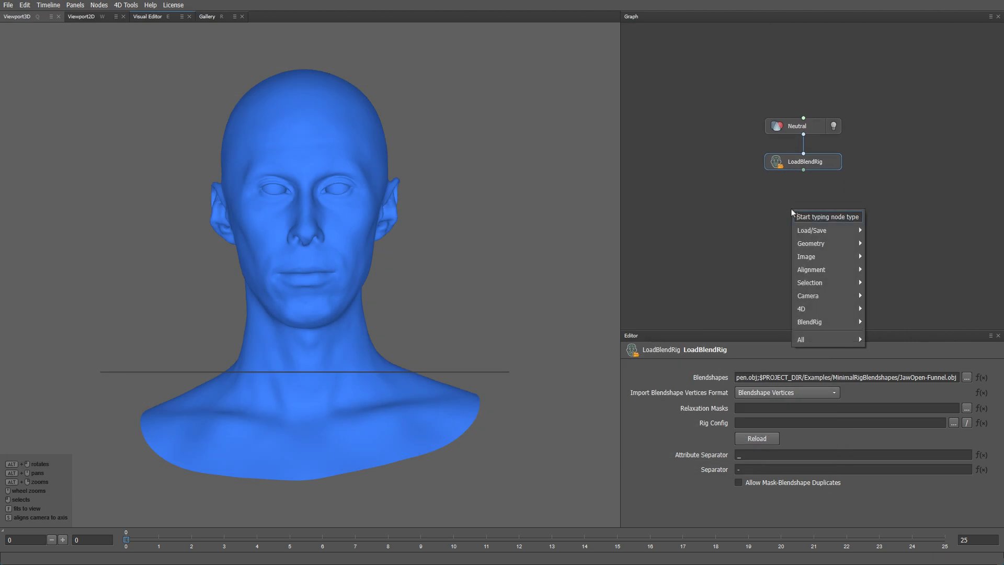
type("poseble")
key("Return")
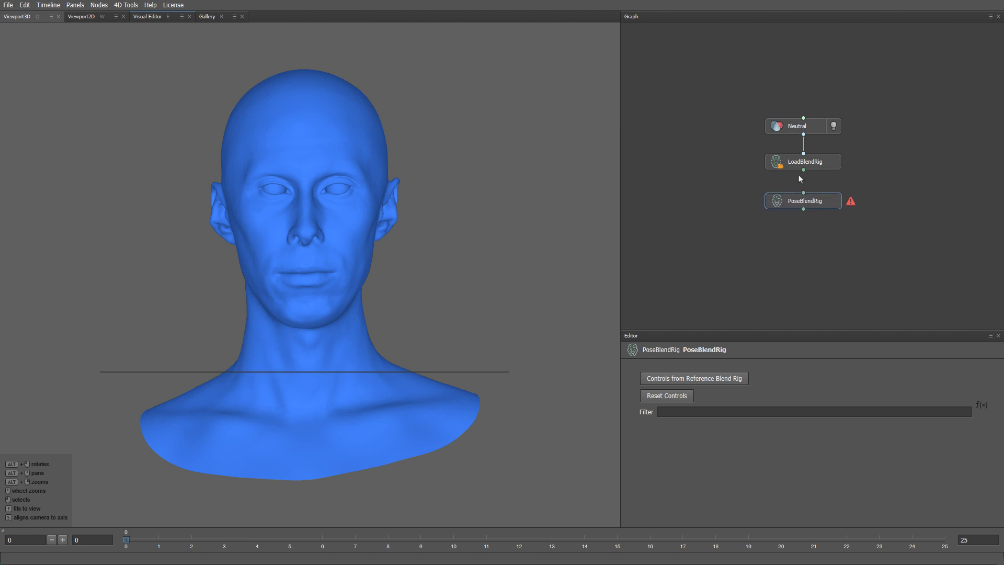
left_click_drag(803, 170, 817, 203)
Step: Show PoseBlendRig in the visual editor and generate its controls from the reference BlendRig
left_click(168, 16)
left_click_drag(388, 257, 405, 259)
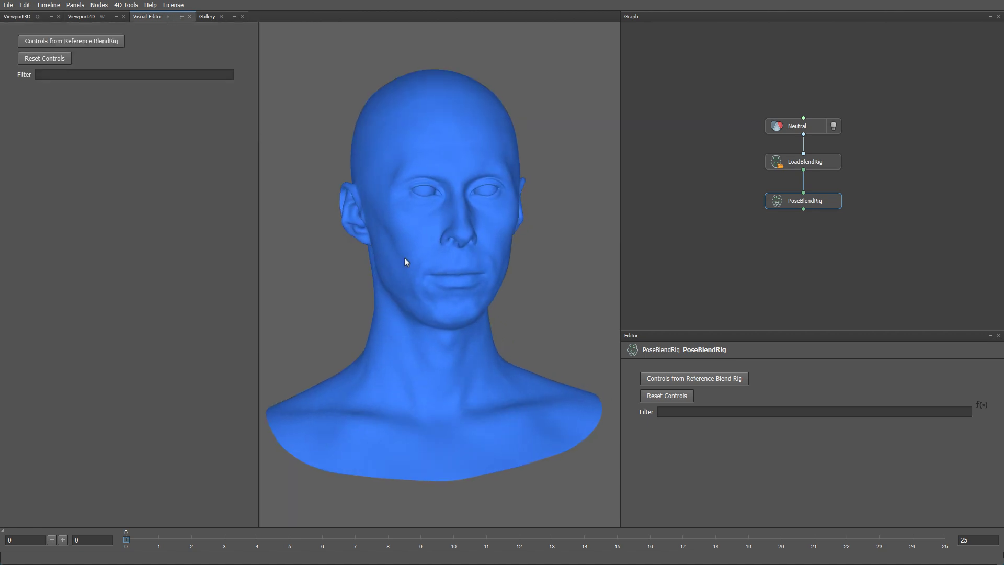
left_click(92, 42)
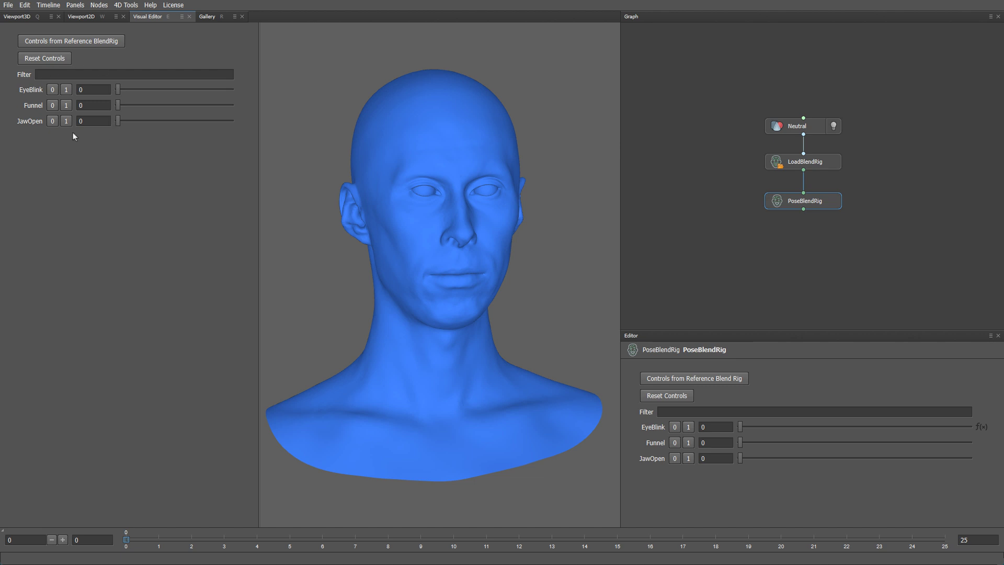
Step: Try out the EyeBlink, Funnel and JawOpen controls, ending with Funnel at 1 and EyeBlink and JawOpen at 0
left_click_drag(118, 90, 256, 109)
left_click_drag(119, 122, 264, 129)
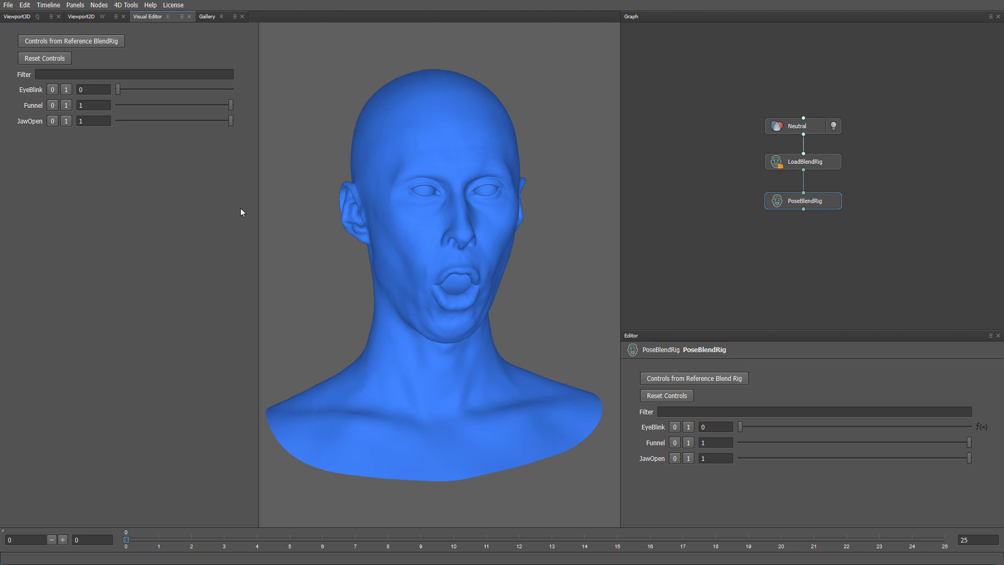
left_click_drag(553, 278, 543, 281)
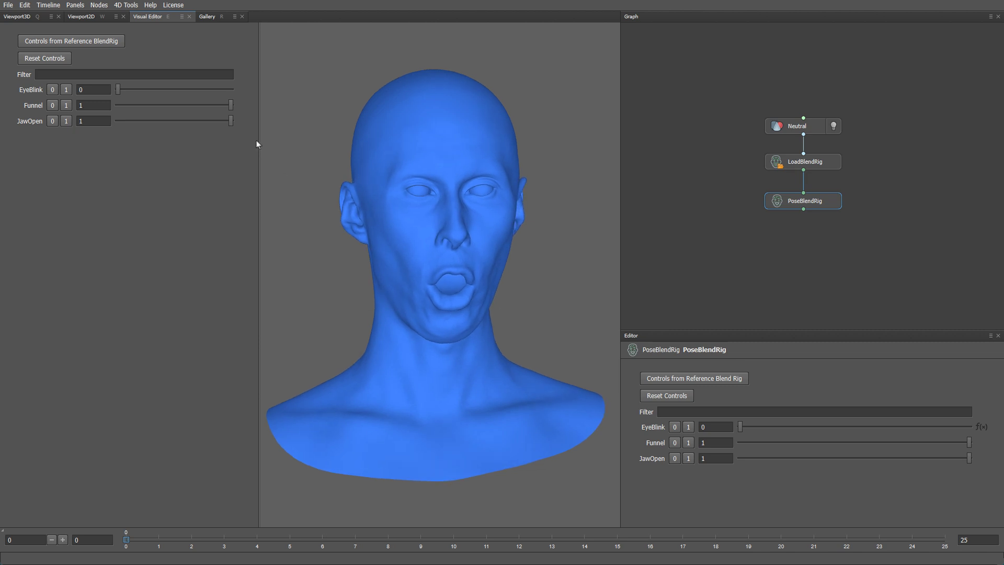
left_click_drag(231, 121, 114, 123)
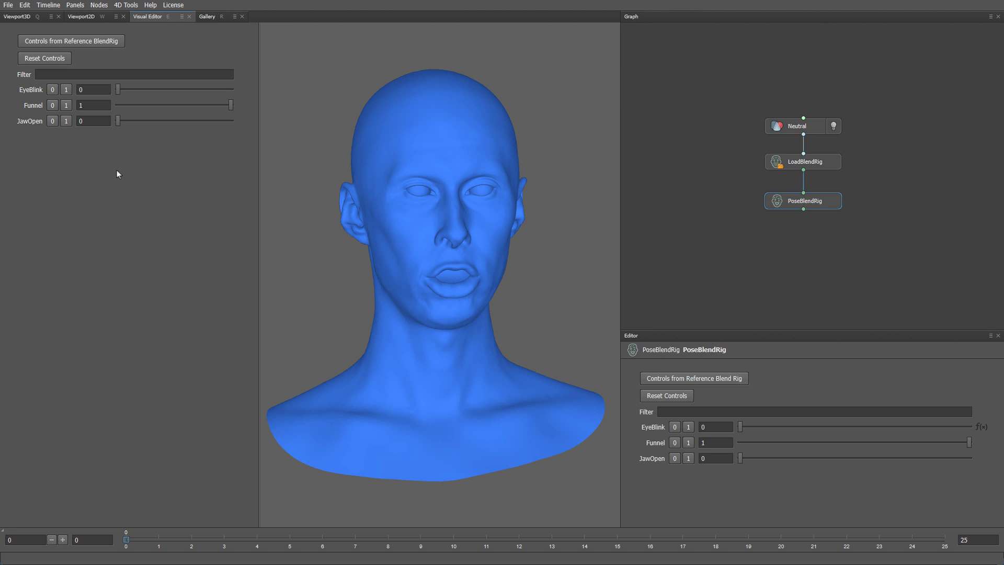
left_click_drag(119, 89, 126, 139)
left_click_drag(230, 104, 256, 112)
Step: Insert a SplitBlendRig node between LoadBlendRig and PoseBlendRig, feeding the LoadBlendRig output into its first input
left_click_drag(808, 202, 810, 258)
right_click(820, 208)
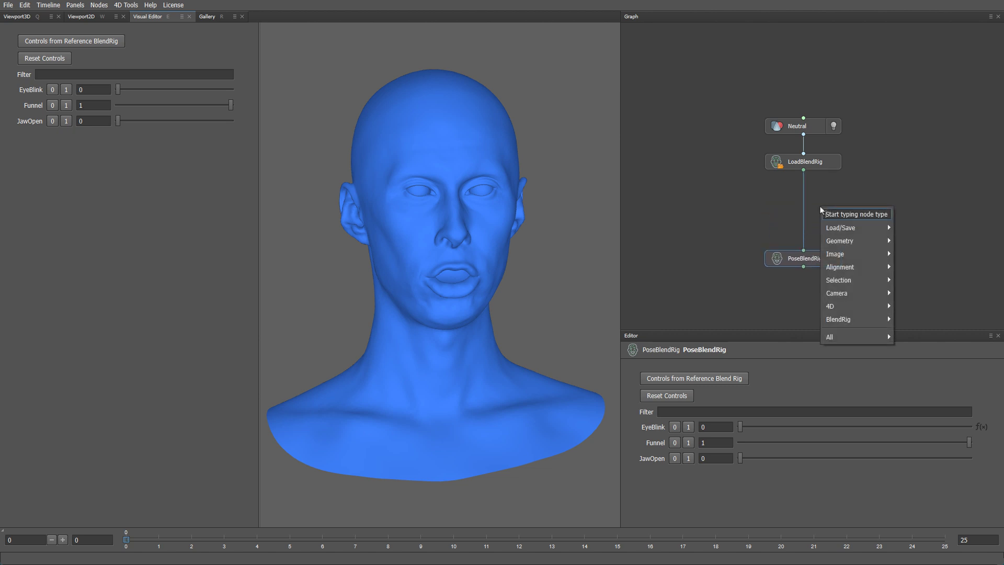
type("splitb")
key("Return")
mouse_move(820, 207)
left_mouse_down()
mouse_move(809, 220)
mouse_move(804, 206)
left_mouse_up()
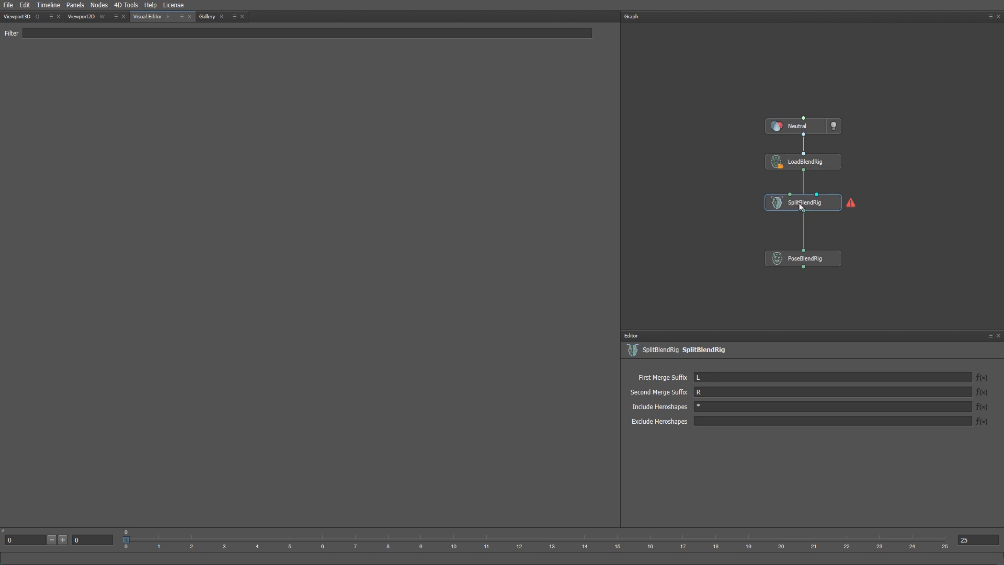
left_click_drag(804, 170, 790, 194)
Step: Add a SelectPolygons node beside LoadBlendRig and connect the Neutral geometry to it
key("Tab")
type("selectpo")
key("Return")
left_click_drag(879, 167, 909, 165)
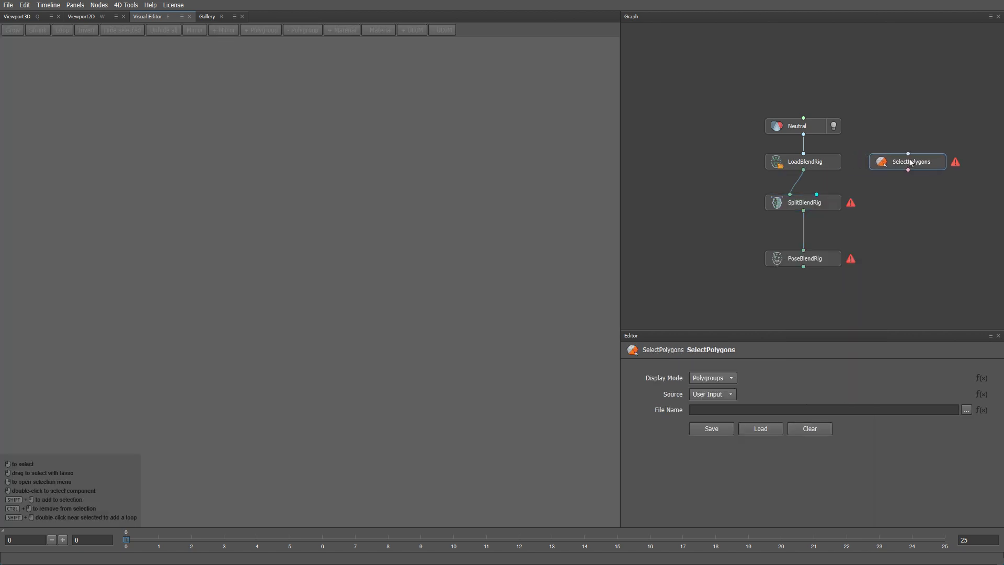
left_click_drag(804, 137, 876, 156)
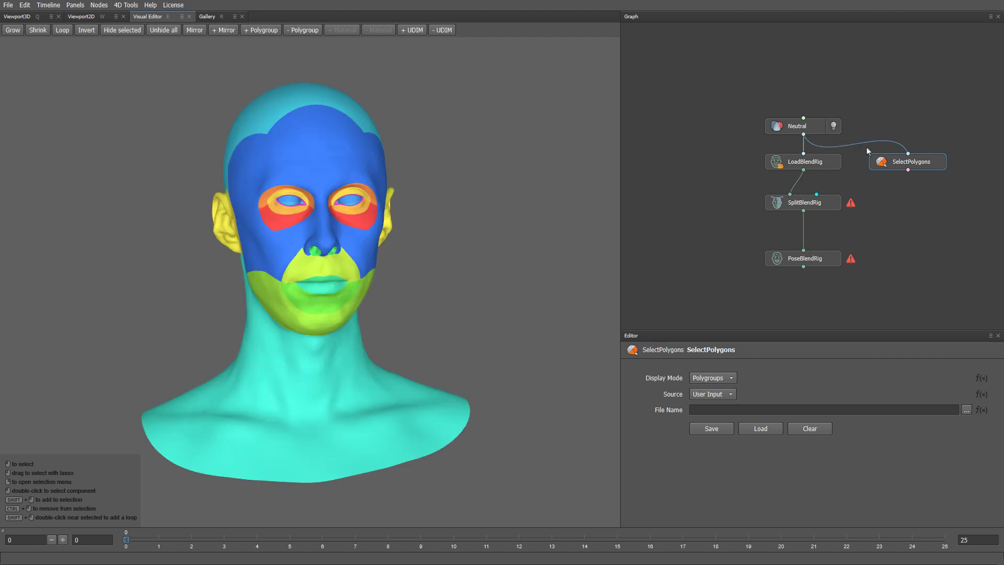
Step: Enable the wireframe on the Neutral geometry and select the vertical polygon loop along the face's centre line in SelectPolygons
left_click(797, 126)
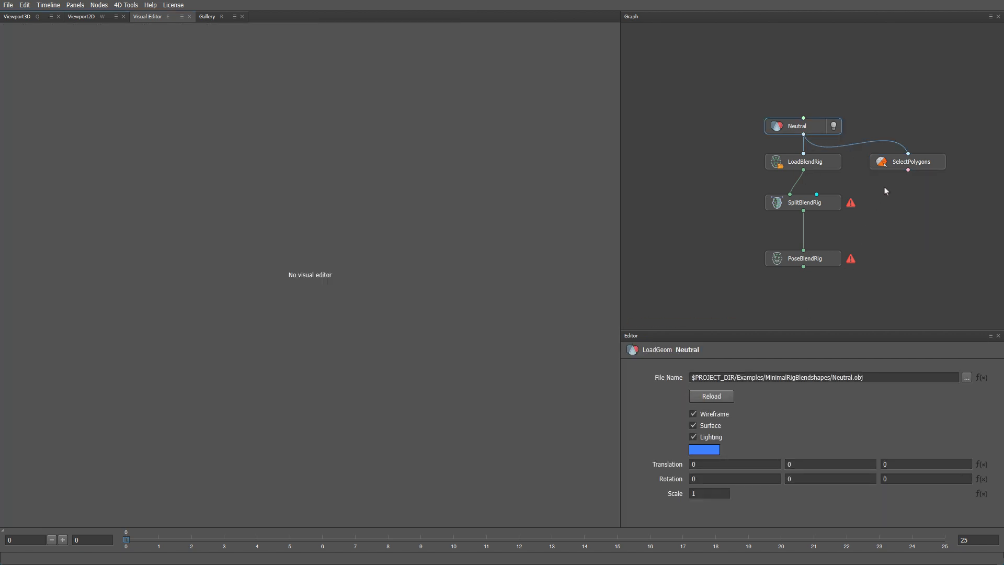
left_click(902, 163)
scroll(317, 217, "up", 10)
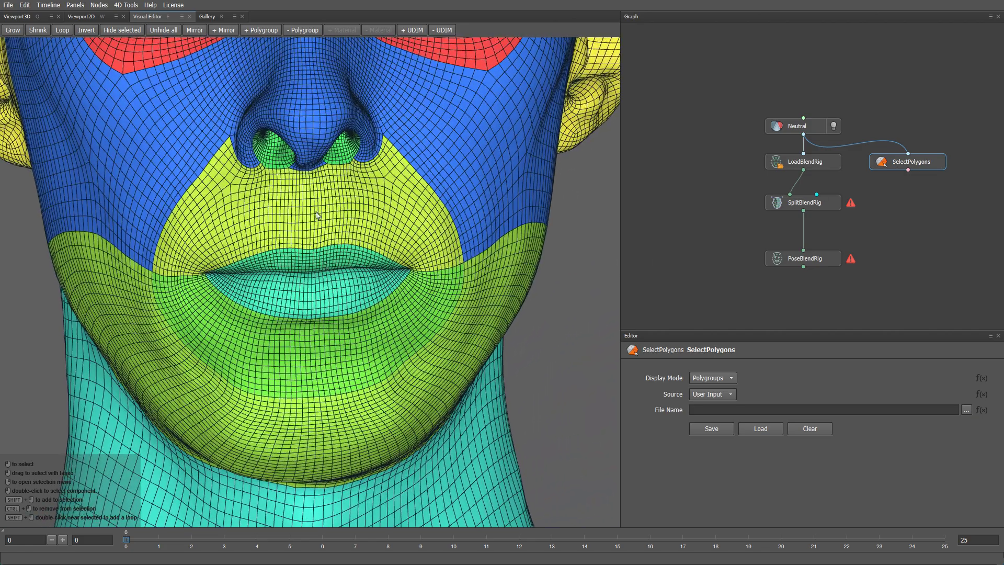
left_click(305, 203)
double_click(306, 214, "shift")
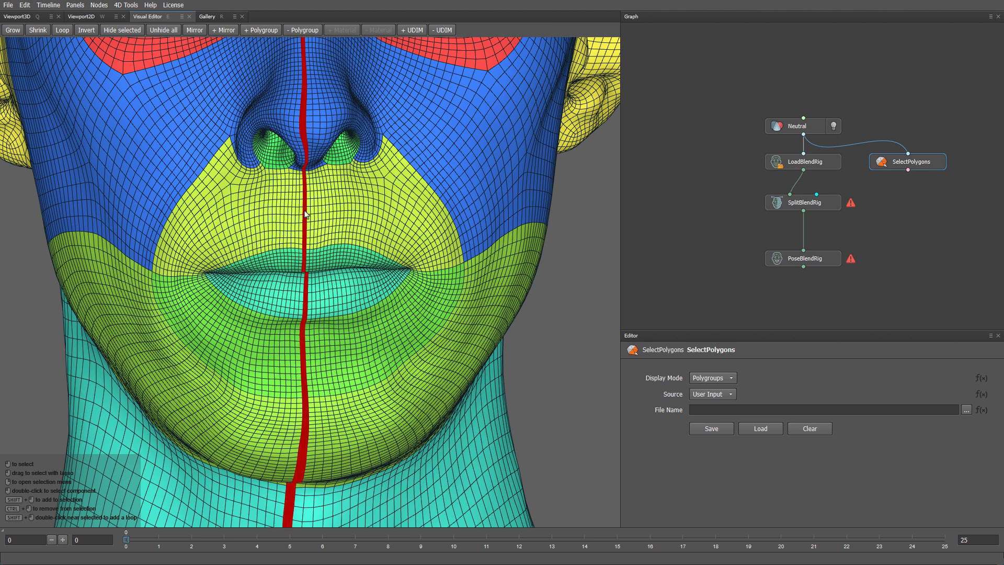
Step: Hide the selected centre loop and select all connected polygons on the character's left half of the head
left_click(125, 32)
double_click(429, 225)
scroll(428, 225, "down", 3)
left_click_drag(439, 290, 359, 242, "alt")
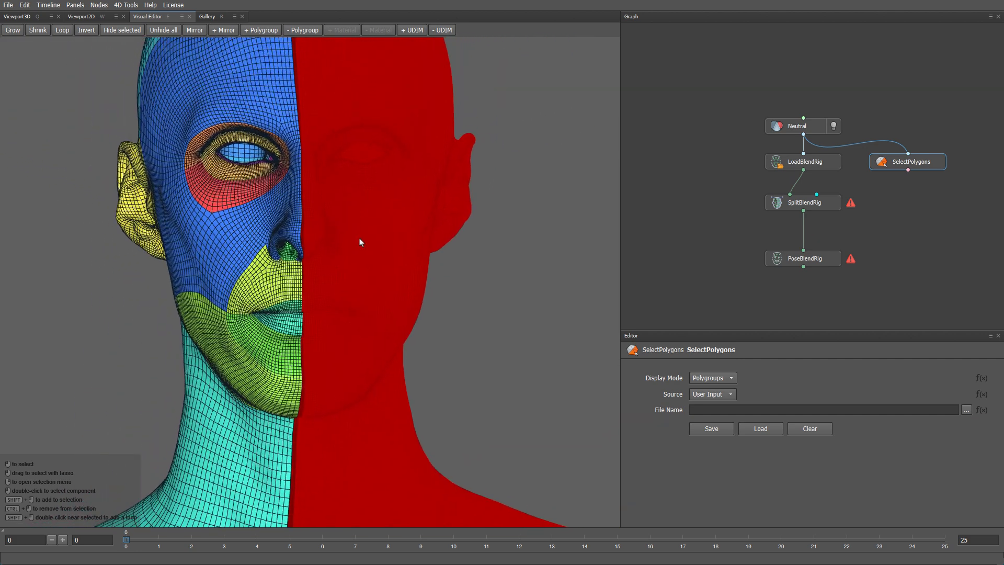
Step: Add a PolygonSelectionToVertexMask node and feed it the Neutral geometry and the SelectPolygons selection
middle_click_drag(896, 197, 867, 196)
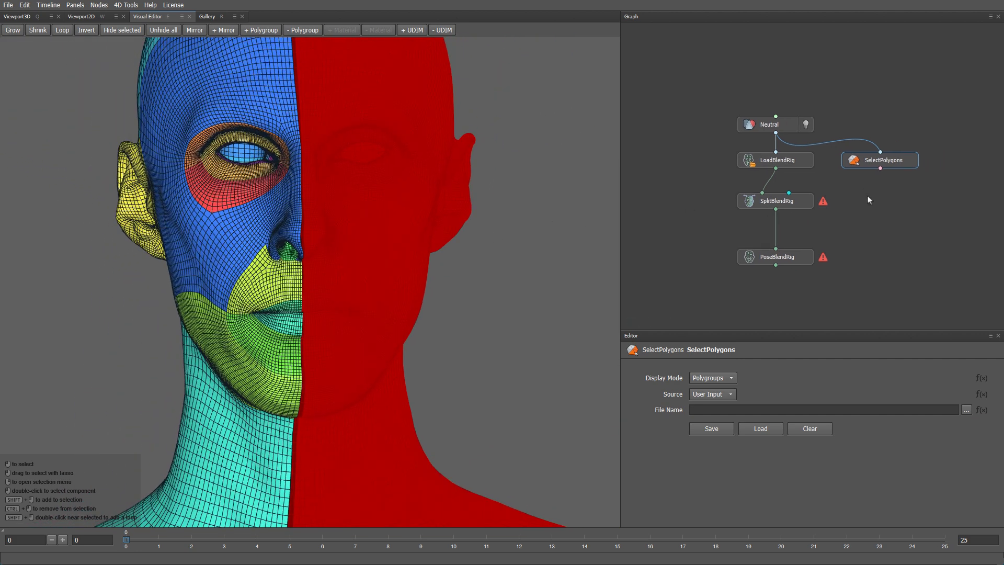
key("Tab")
type("polyg")
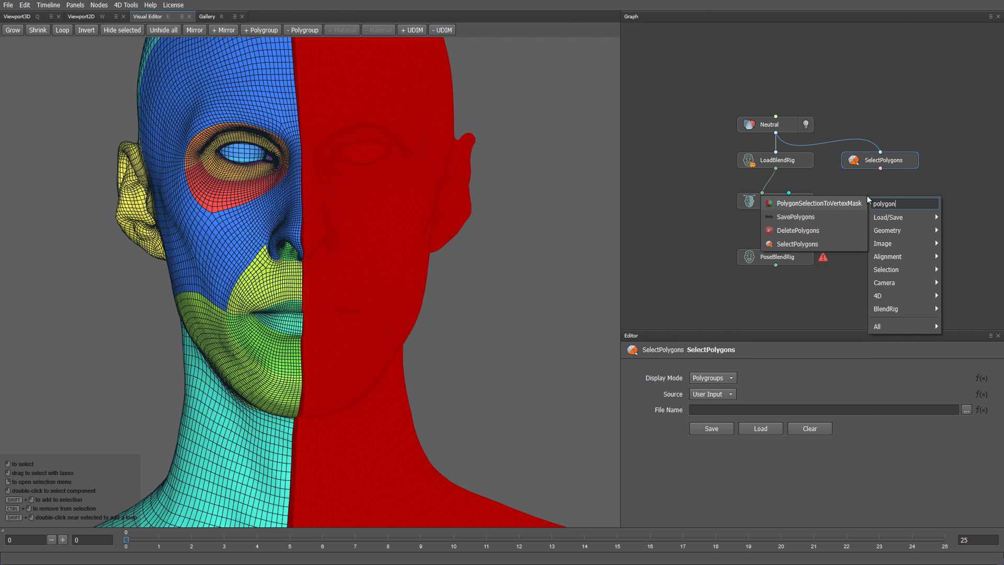
key("Return")
left_click_drag(868, 199, 880, 199)
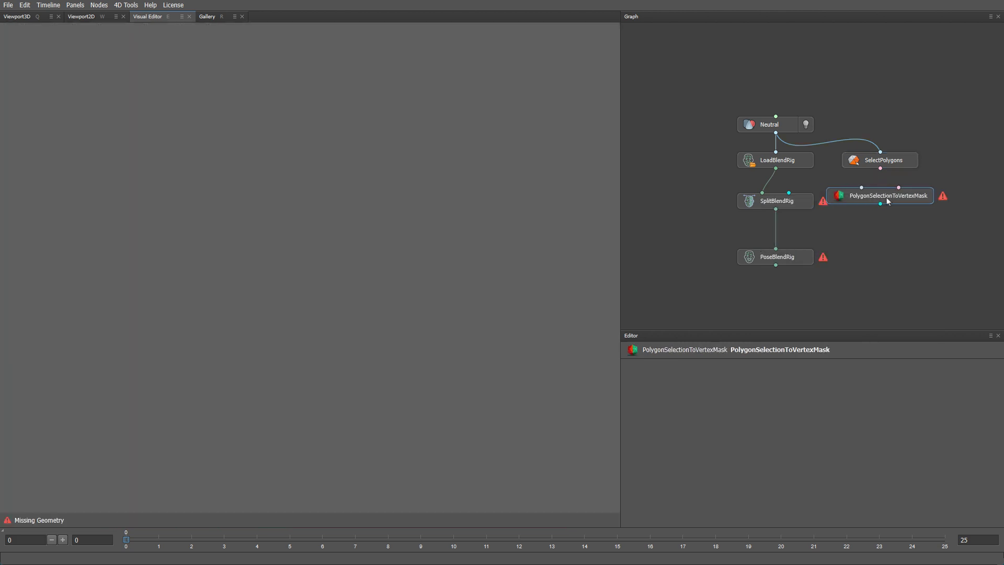
left_click_drag(776, 134, 910, 195)
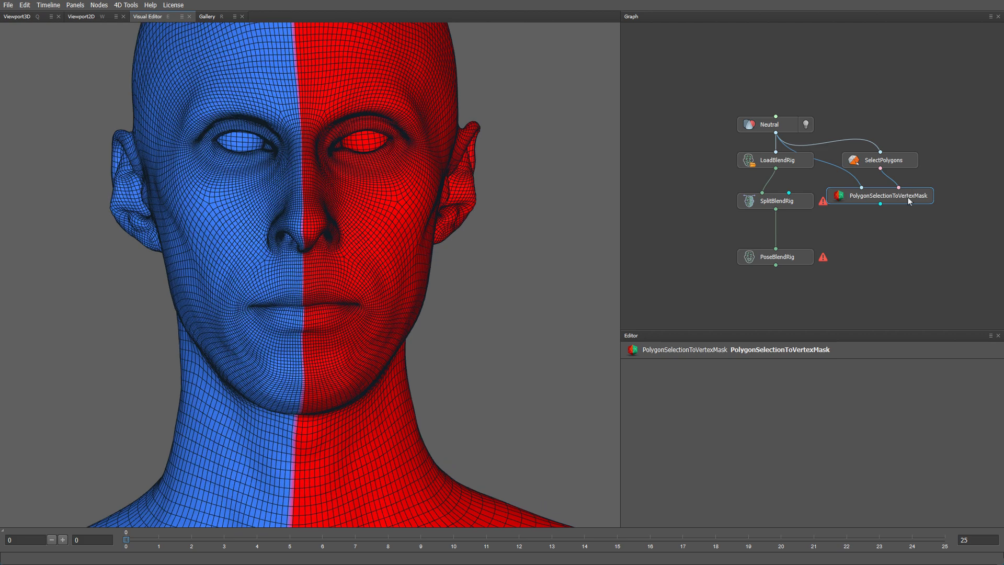
right_click_drag(554, 323, 493, 286)
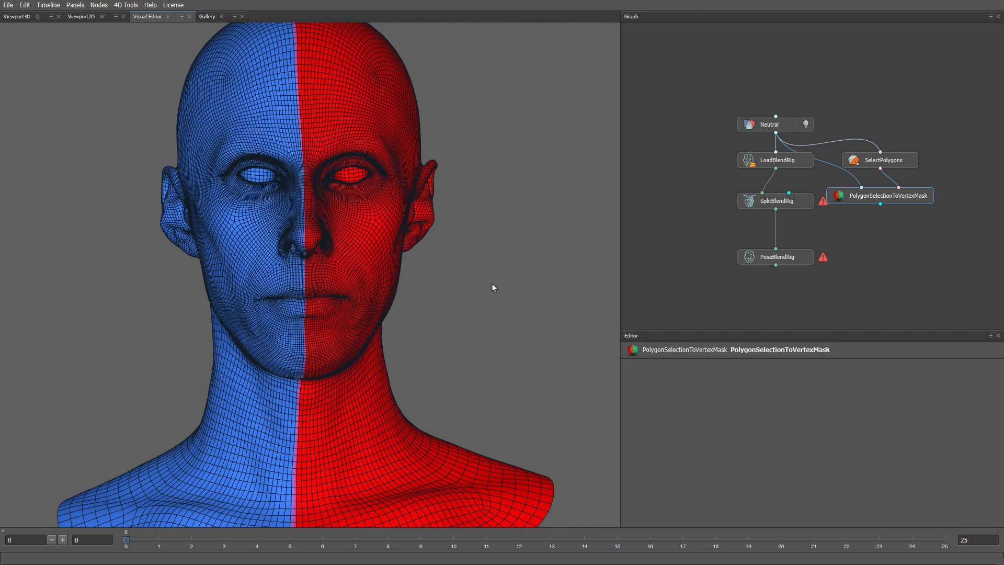
Step: Add a ModifyVertexMask node and connect the PolygonSelectionToVertexMask output and the Neutral geometry to its inputs
middle_click_drag(866, 243, 877, 225)
right_click(884, 220)
type("modify")
key("Return")
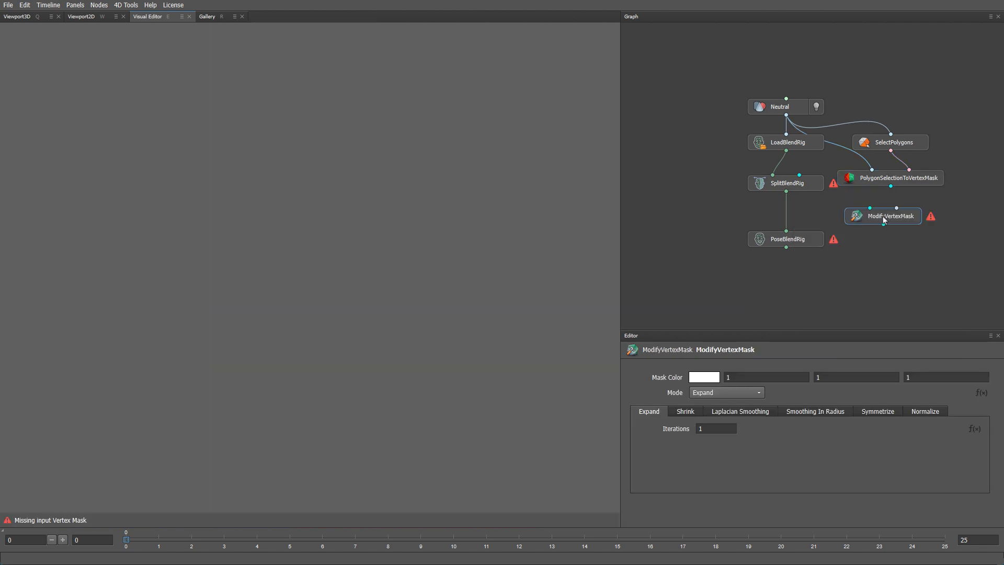
left_click_drag(891, 186, 877, 207)
left_click_drag(826, 151, 904, 206)
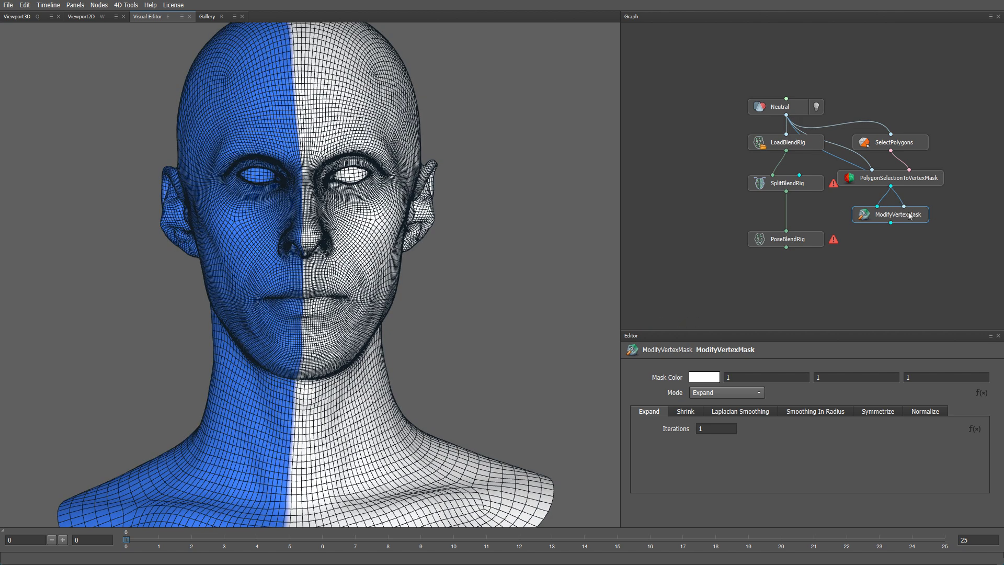
Step: Set the ModifyVertexMask mode to Laplacian Smoothing with 20 iterations and a neighbours depth of 2
left_click(741, 392)
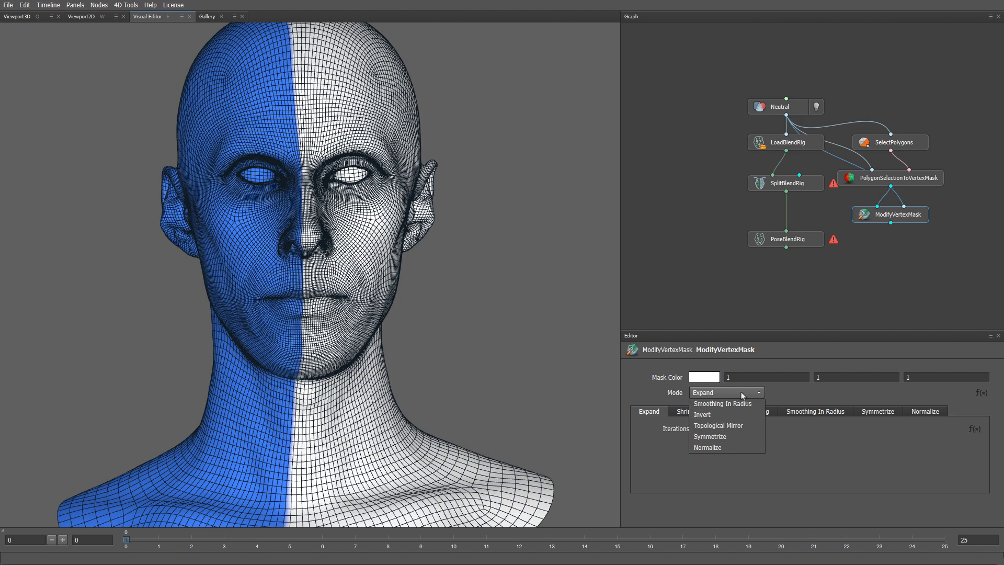
left_click(730, 427)
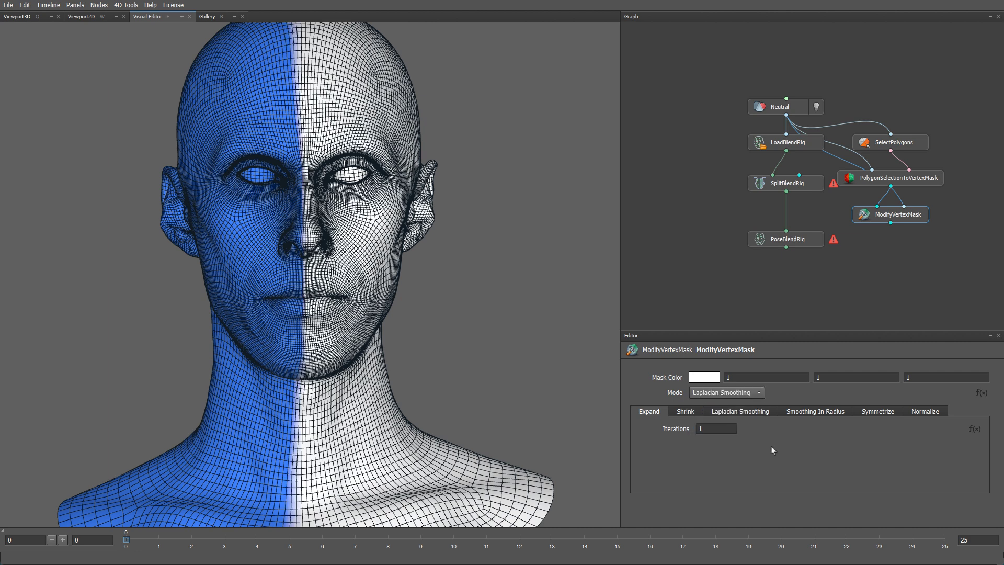
left_click(764, 415)
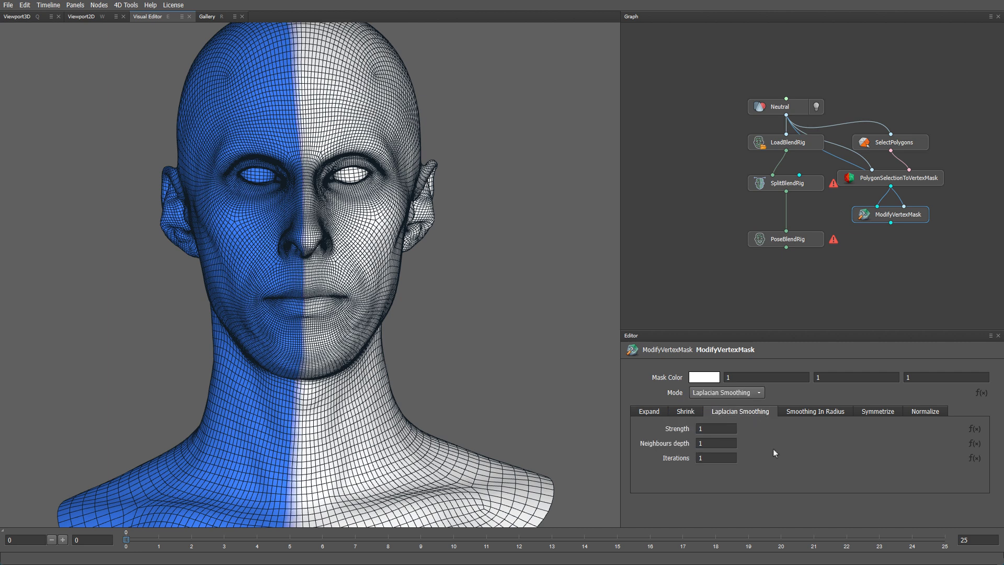
double_click(732, 459)
type("20")
left_click_drag(707, 443, 687, 439)
type("2")
key("Return")
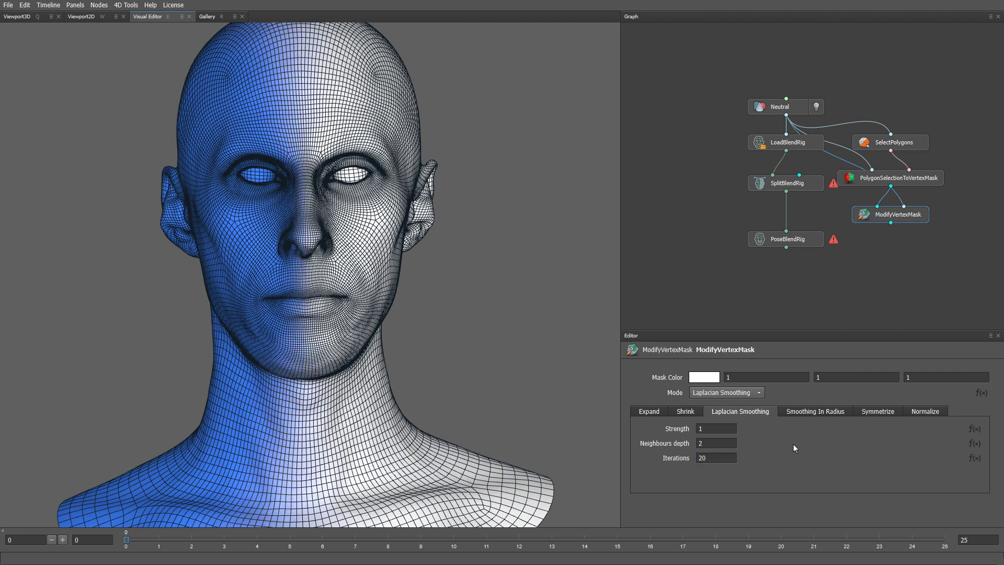
Step: Move SplitBlendRig and PoseBlendRig lower in the graph and connect the ModifyVertexMask output to SplitBlendRig's mask input
left_click_drag(794, 189, 792, 278)
left_click_drag(792, 214, 792, 248)
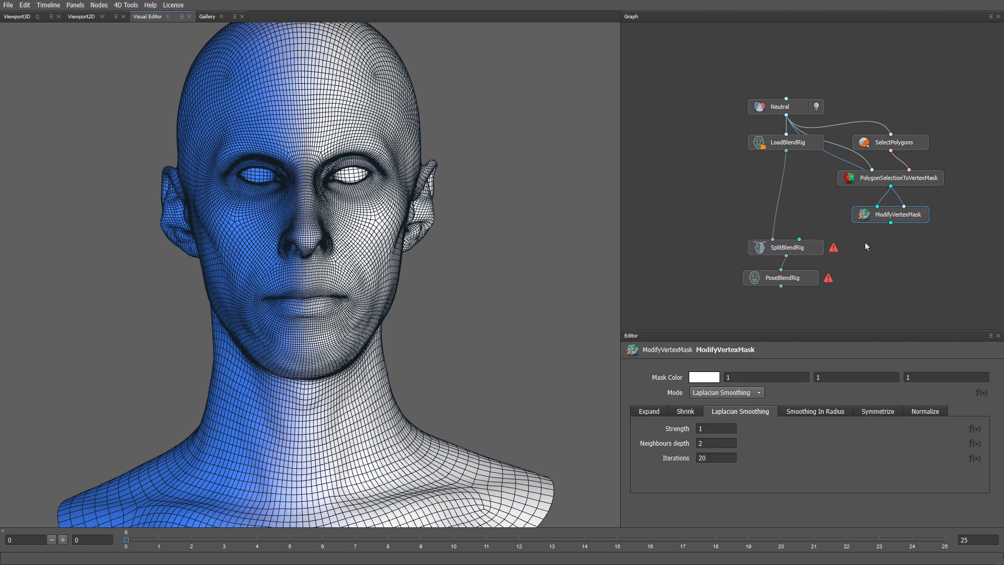
left_click_drag(891, 223, 799, 239)
left_click_drag(798, 280, 804, 280)
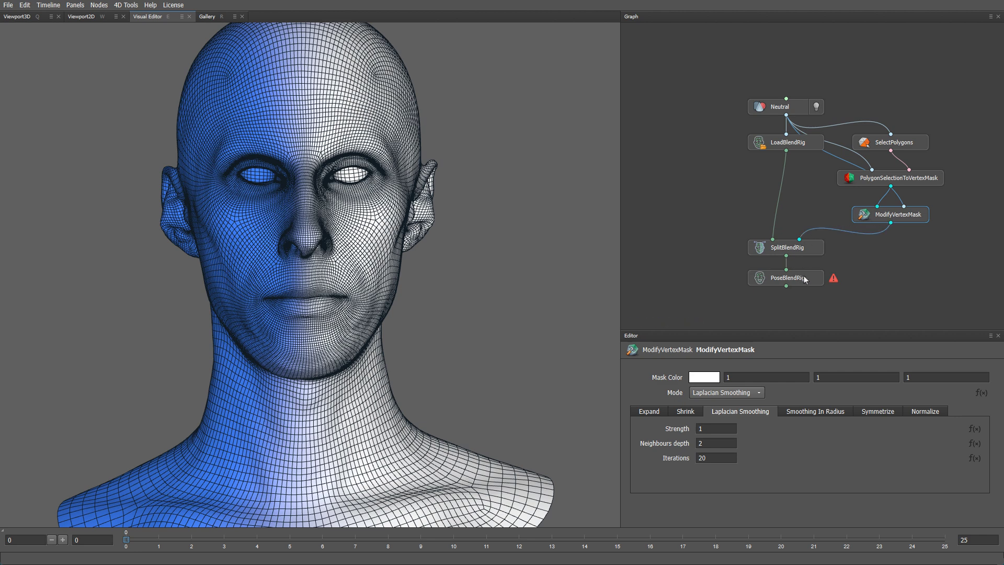
Step: Check the split shapes in SplitBlendRig and reload the PoseBlendRig controls from the reference BlendRig
left_click(799, 254)
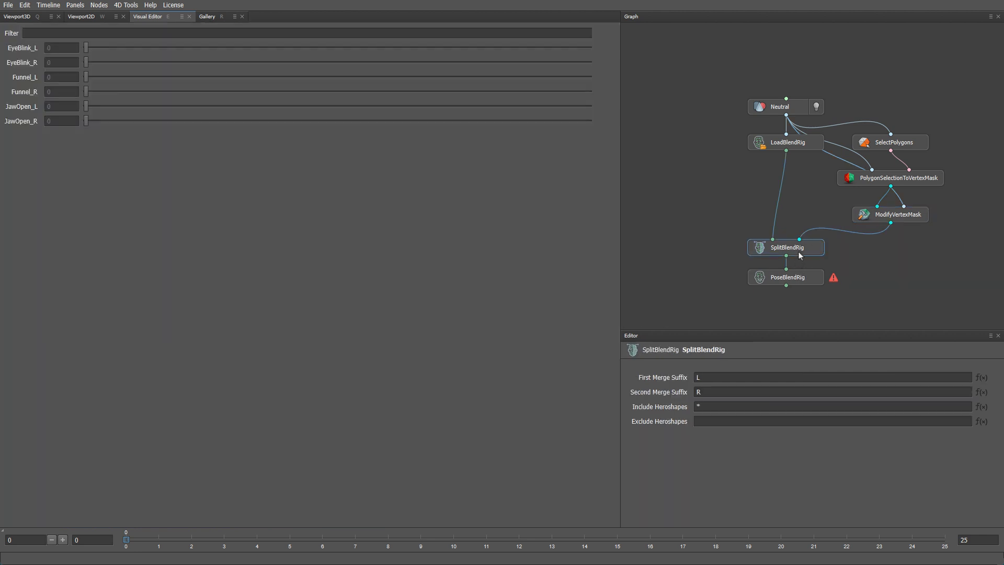
left_click(808, 278)
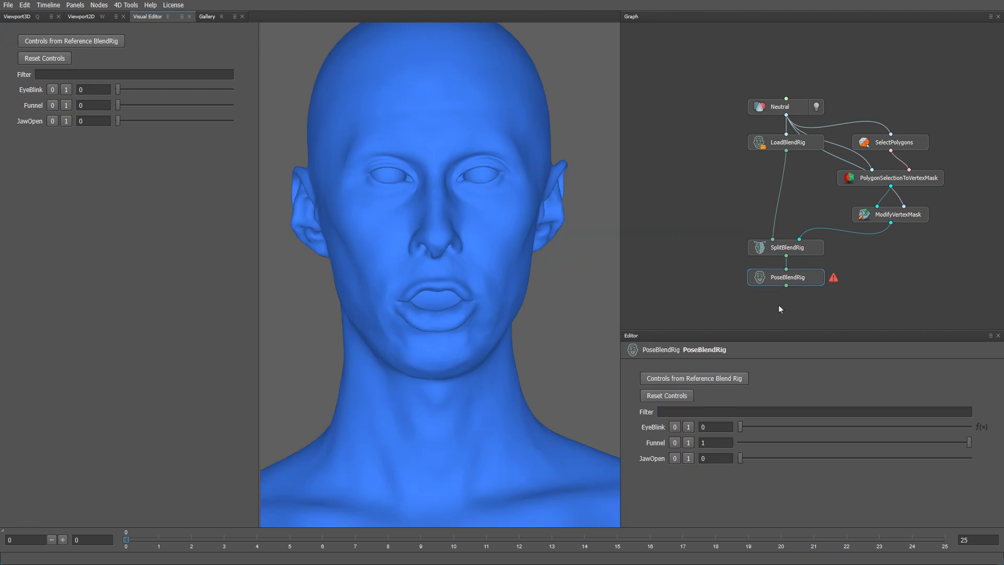
left_click(679, 379)
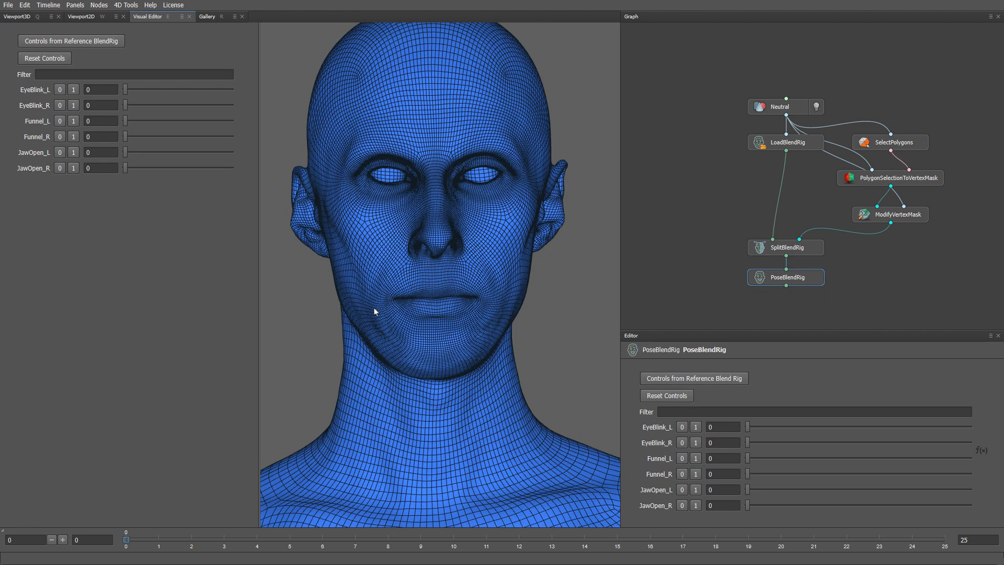
Step: Preview Funnel_L and Funnel_R at 1, reset the controls, and preview JawOpen_L and JawOpen_R at 1
left_click_drag(126, 93, 254, 125)
left_click_drag(125, 136, 242, 149)
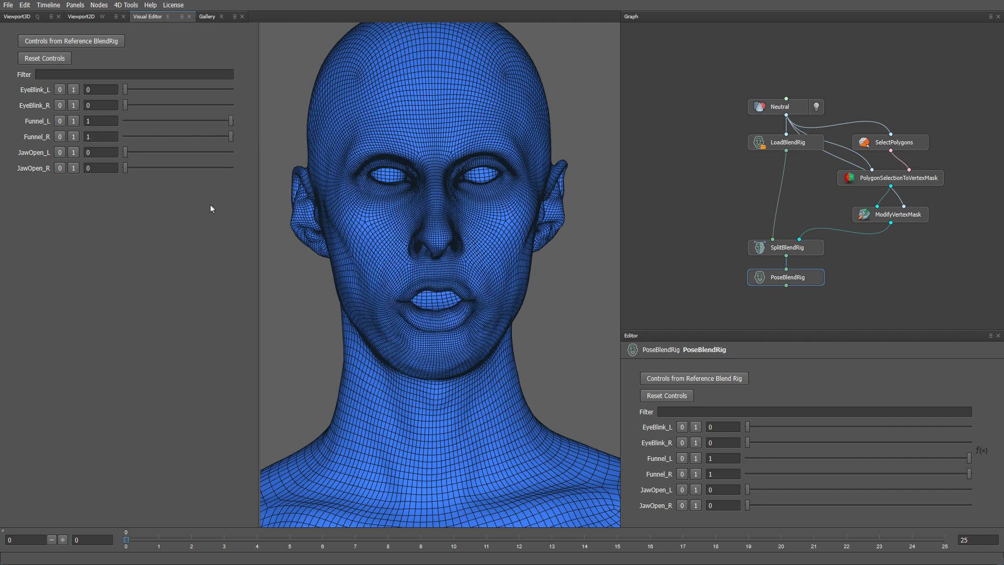
left_click(55, 59)
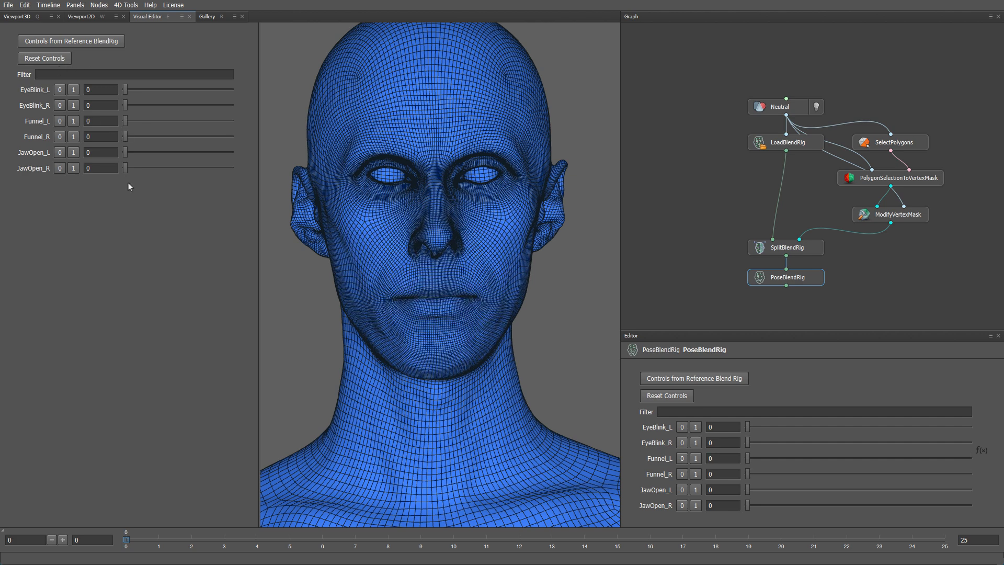
left_click_drag(124, 151, 236, 155)
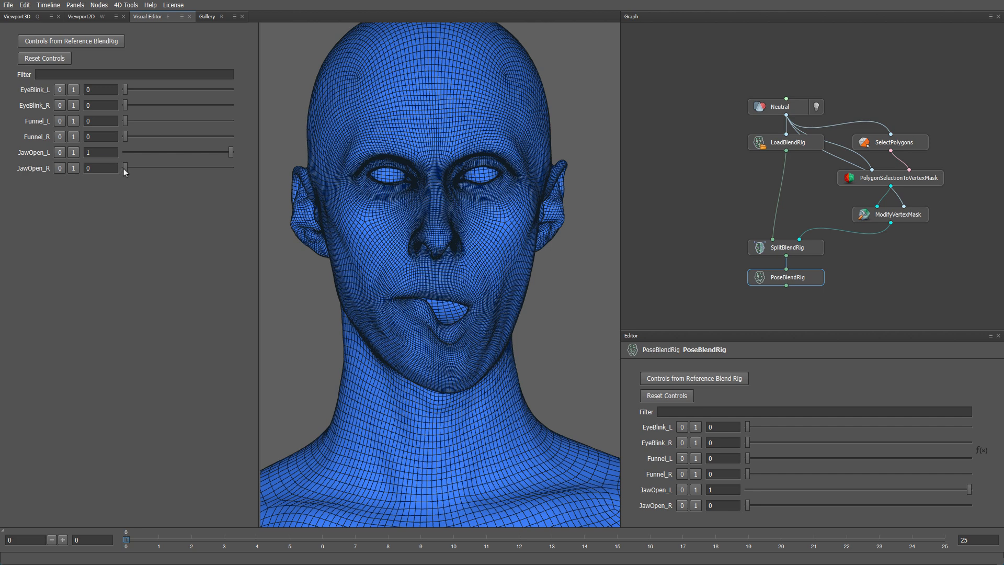
left_click_drag(124, 169, 248, 174)
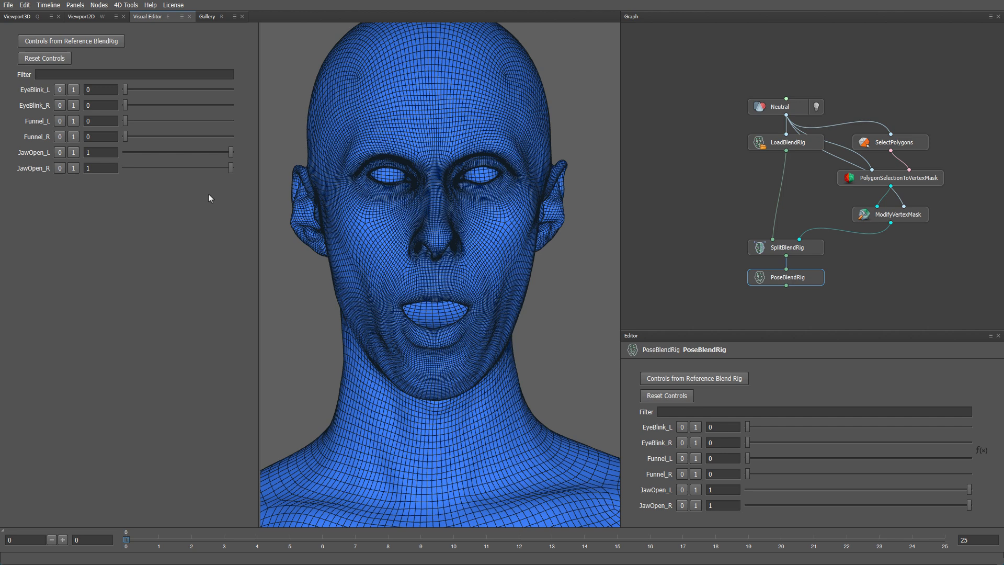
Step: Exclude the JawOpen heroshape from the split in SplitBlendRig and refresh the PoseBlendRig controls from the reference BlendRig
left_click(762, 252)
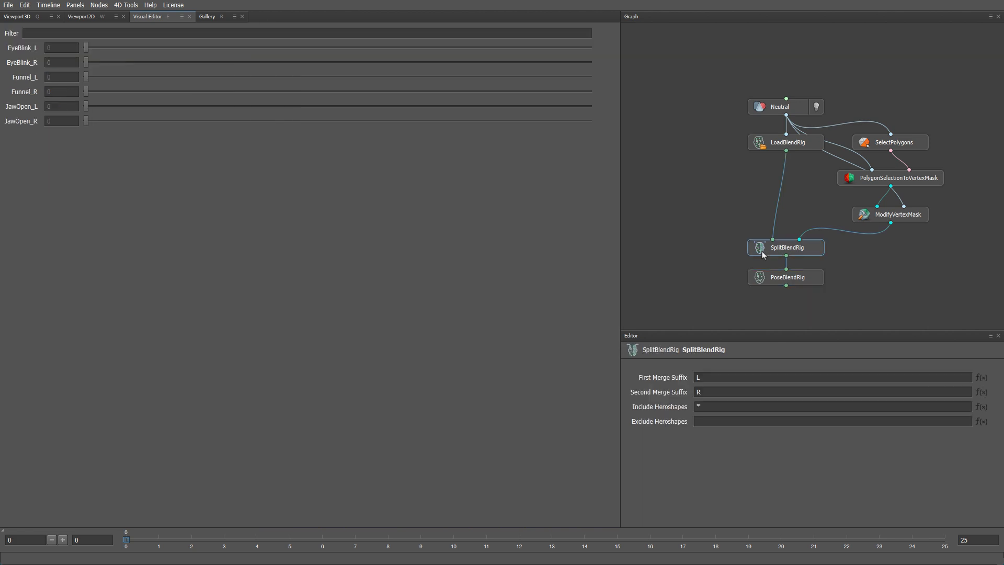
left_click(748, 423)
type("JawOpen")
left_click(748, 439)
left_click(805, 281)
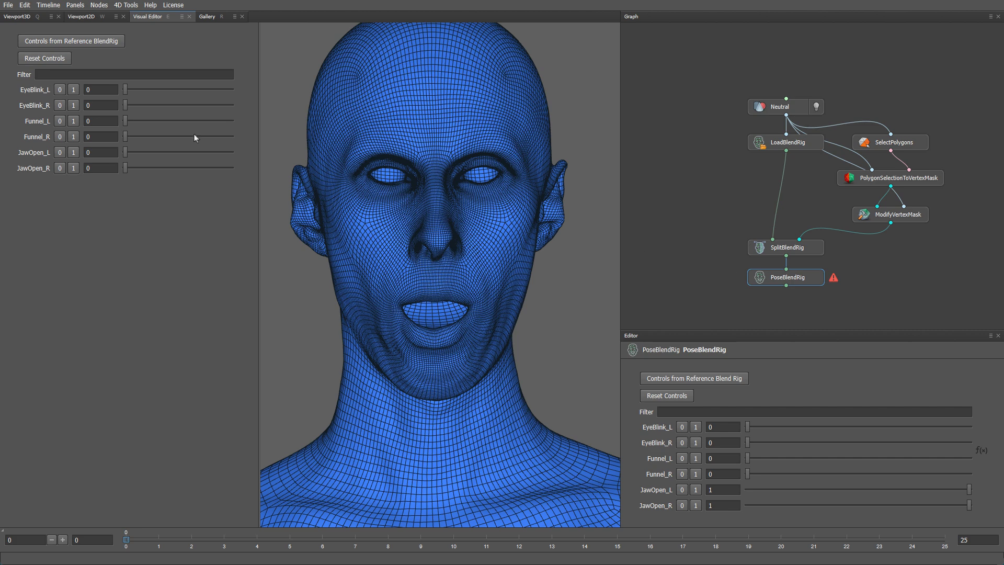
left_click(57, 44)
Step: Preview the unsplit JawOpen together with Funnel_L and Funnel_R by raising all three to 1
left_click_drag(123, 152, 267, 163)
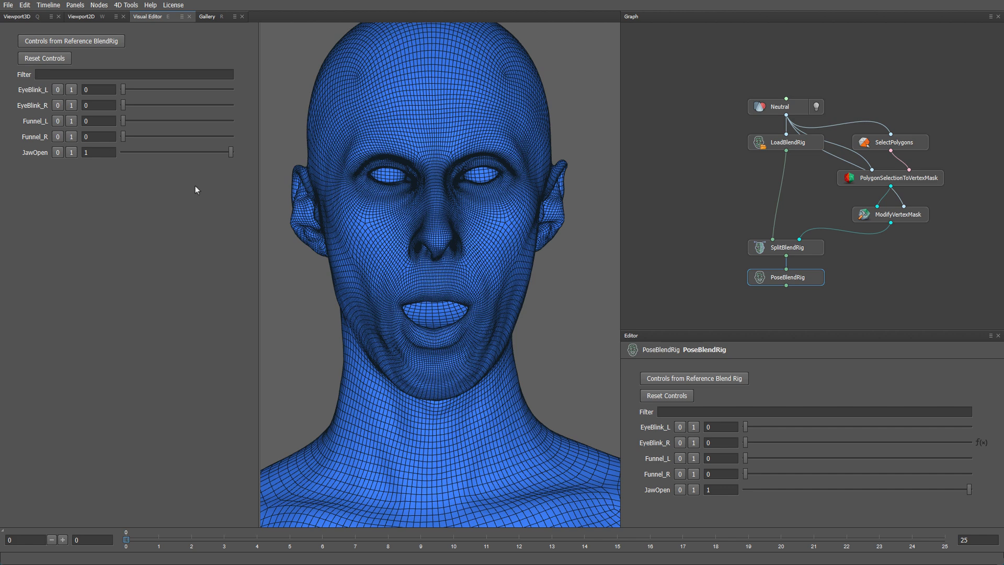
left_click_drag(123, 121, 236, 123)
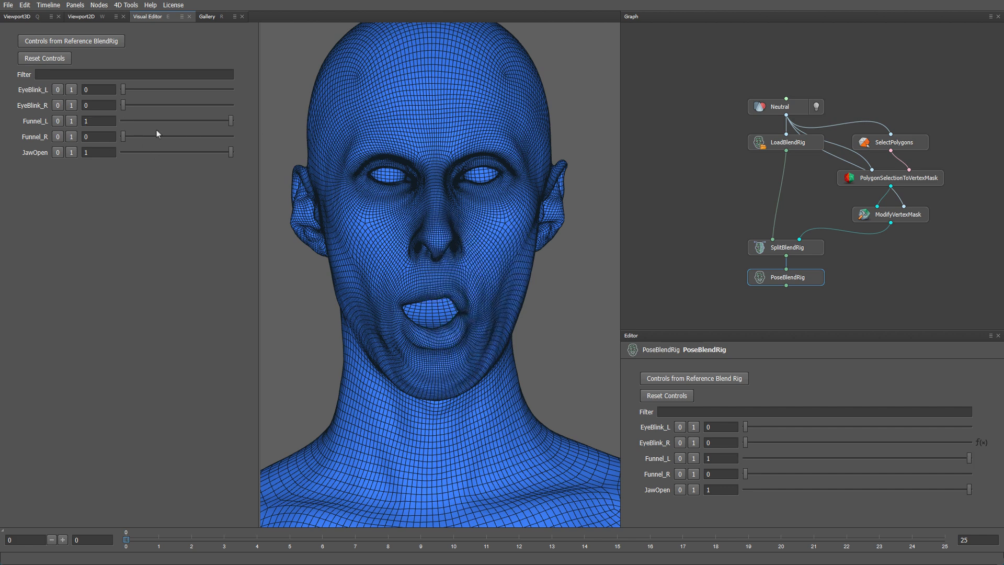
left_click_drag(126, 139, 230, 123)
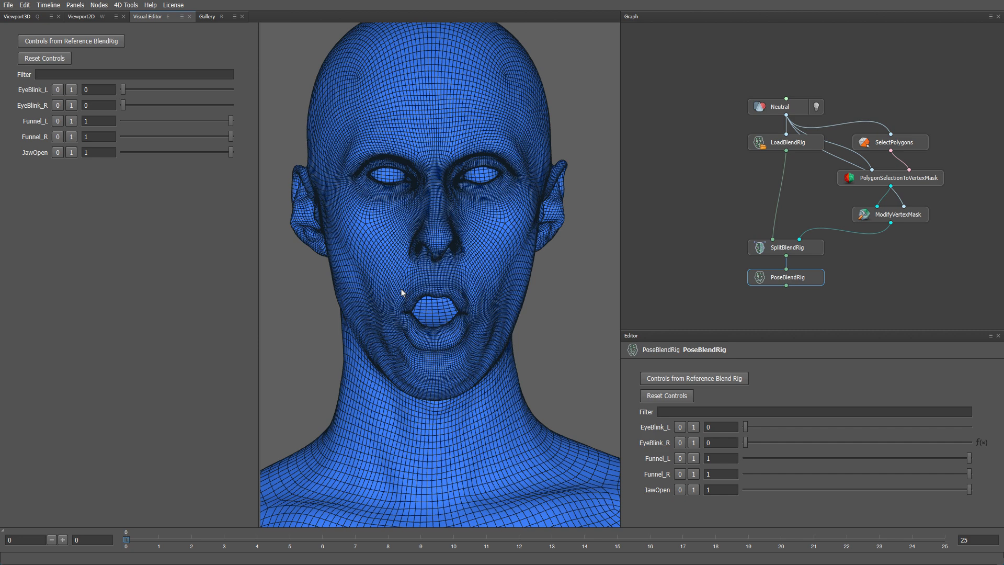
Step: Add a second SplitBlendRig node and chain it between the first SplitBlendRig and PoseBlendRig
middle_click_drag(852, 297, 811, 256)
left_click_drag(775, 241, 774, 276)
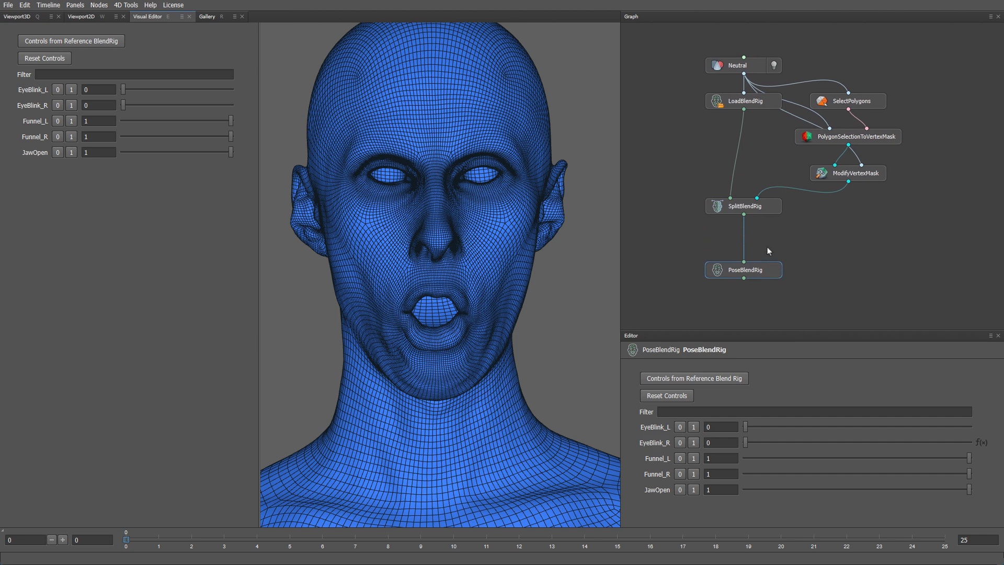
key("Tab")
type("split")
key("Return")
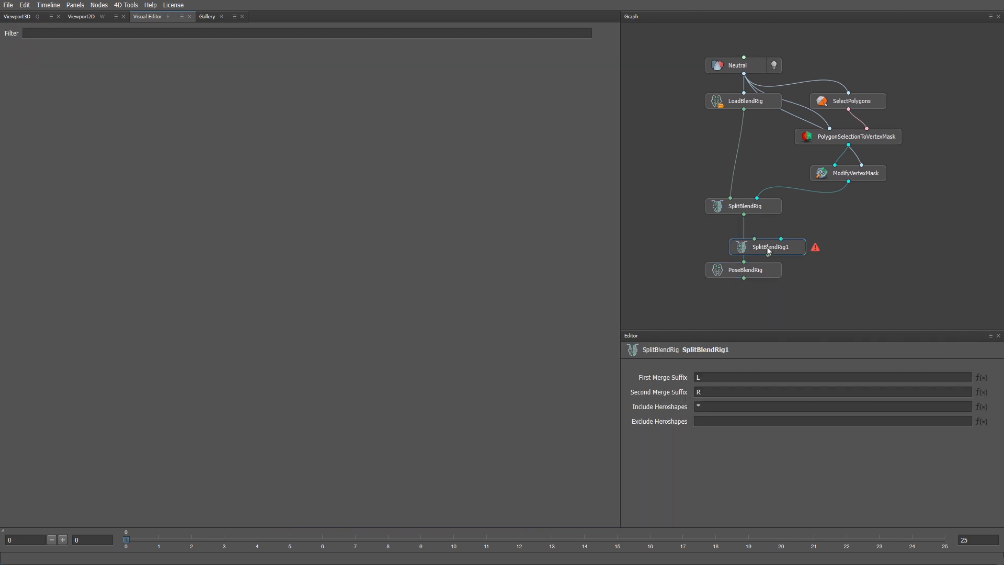
left_click_drag(768, 250, 731, 230)
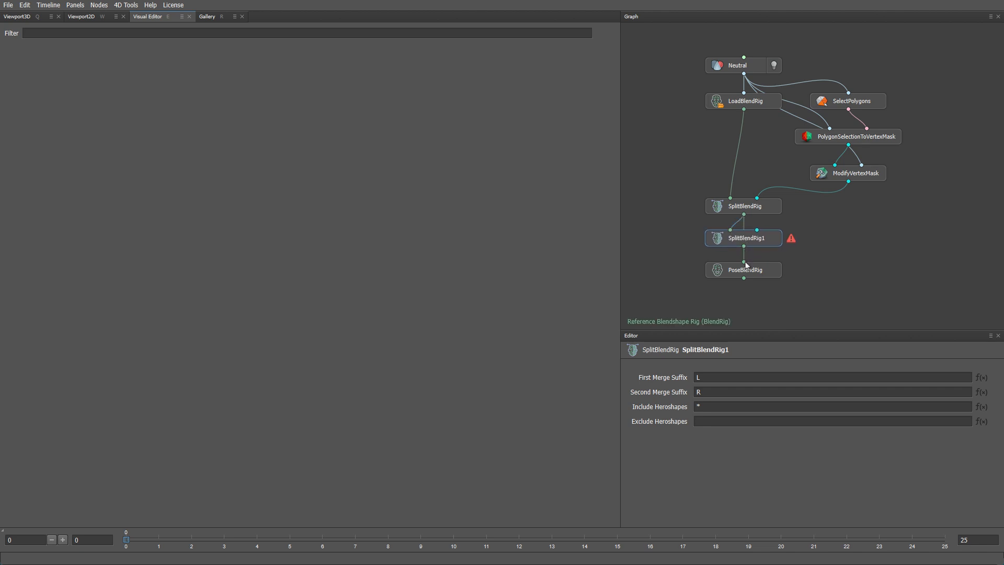
Step: Duplicate the SelectPolygons, PolygonSelectionToVertexMask and ModifyVertexMask nodes beside the originals
left_click_drag(905, 202, 975, 100)
key("ctrl+d")
middle_click_drag(919, 181, 890, 205)
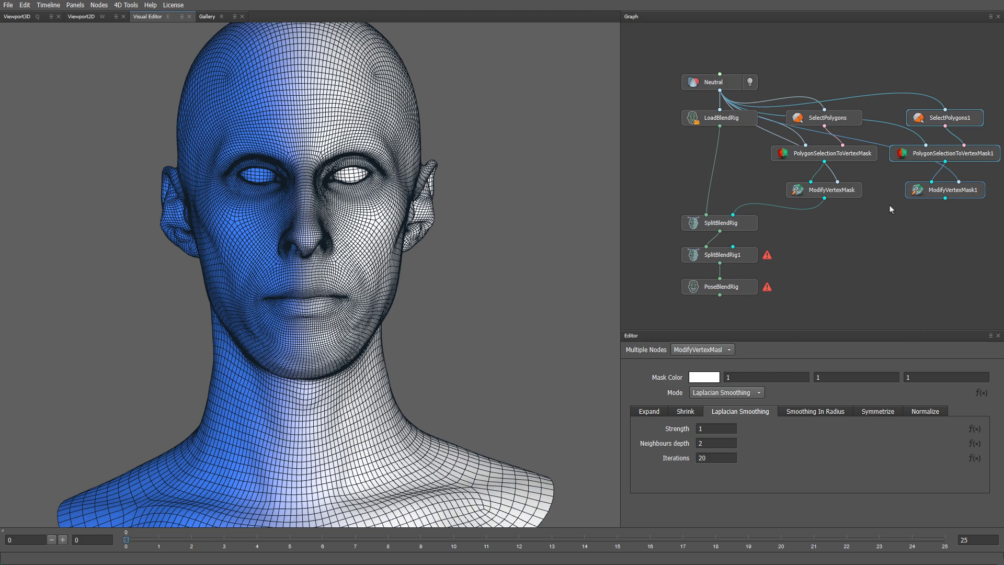
Step: Clear the polygon selection in SelectPolygons1 and unhide all polygons
left_click(929, 121)
left_click(455, 263)
left_click(162, 30)
Step: Select the polygon loop running from the mouth corner below the ear and the adjoining loop around the back of the head
scroll(221, 324, "up", 2)
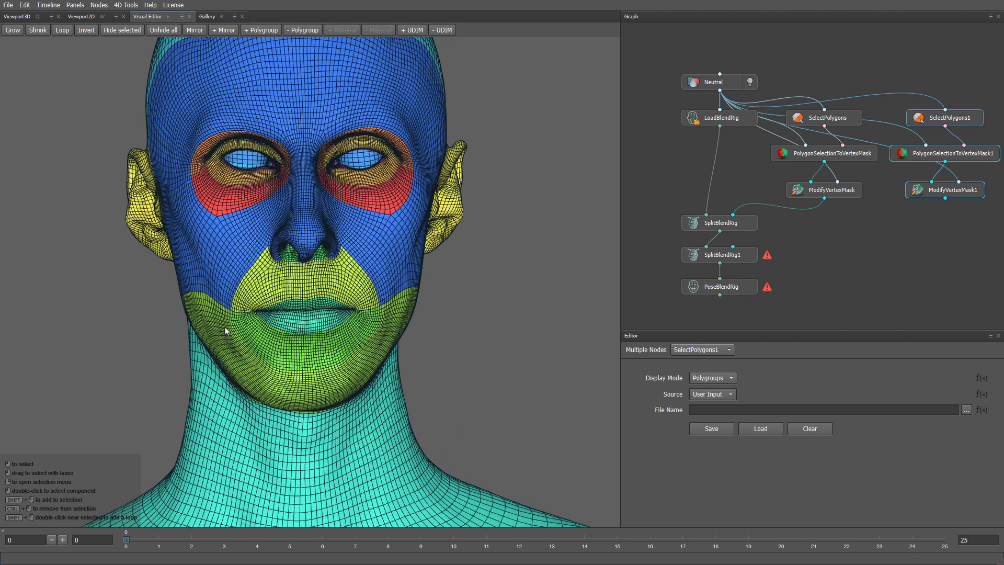
scroll(221, 323, "up", 3)
left_click_drag(204, 347, 345, 305, "alt")
left_click(304, 317)
double_click(303, 319, "shift")
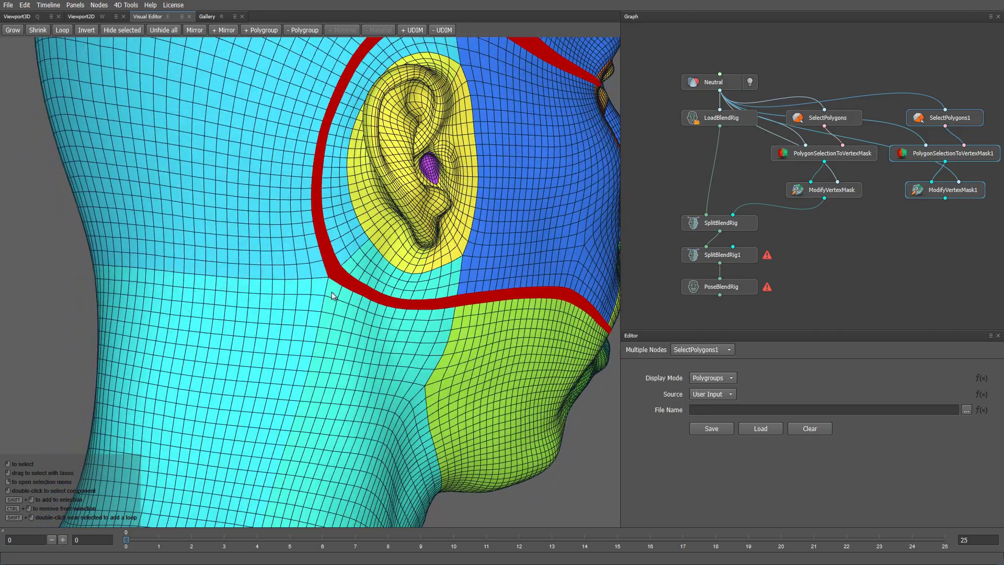
double_click(304, 275, "shift")
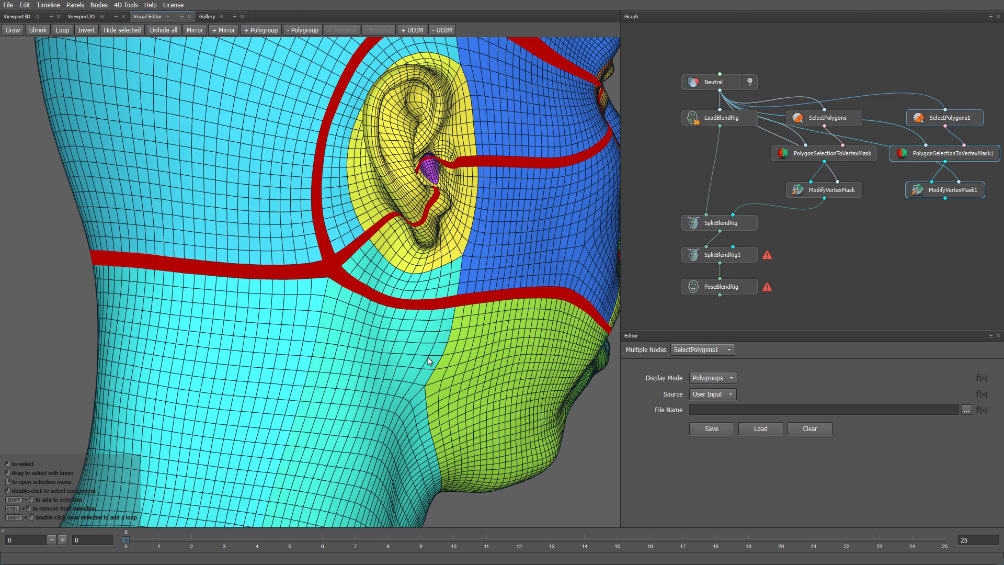
Step: Hide the selected loops and select all connected polygons of the lower jaw, neck and shoulders
scroll(428, 358, "down", 5)
left_click_drag(418, 353, 249, 315, "alt")
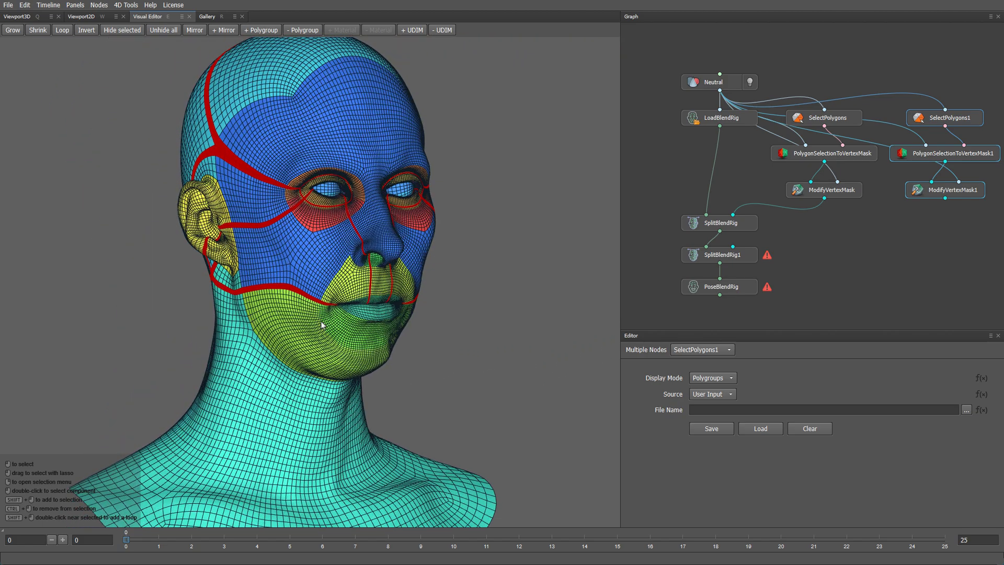
left_click(122, 30)
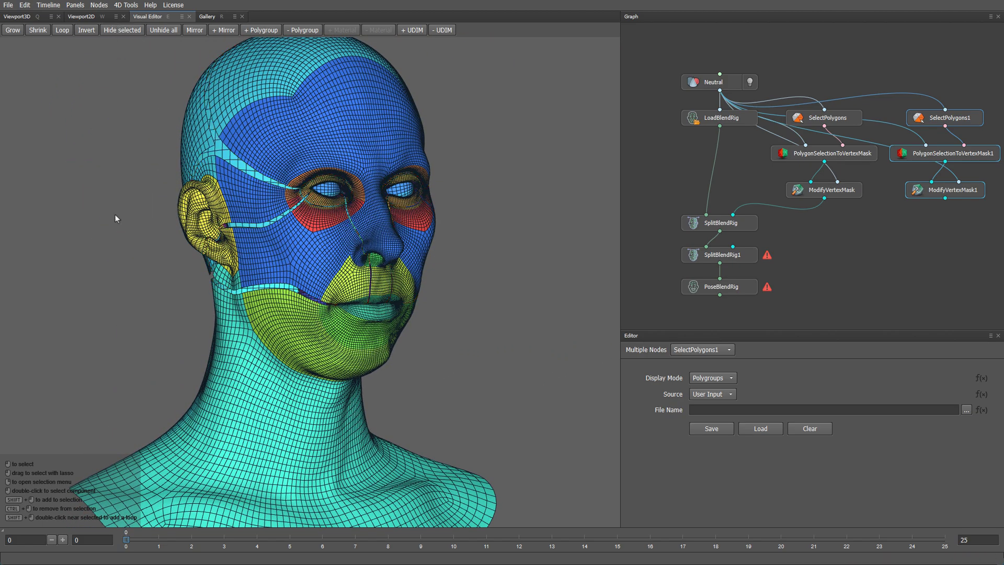
left_click(263, 380)
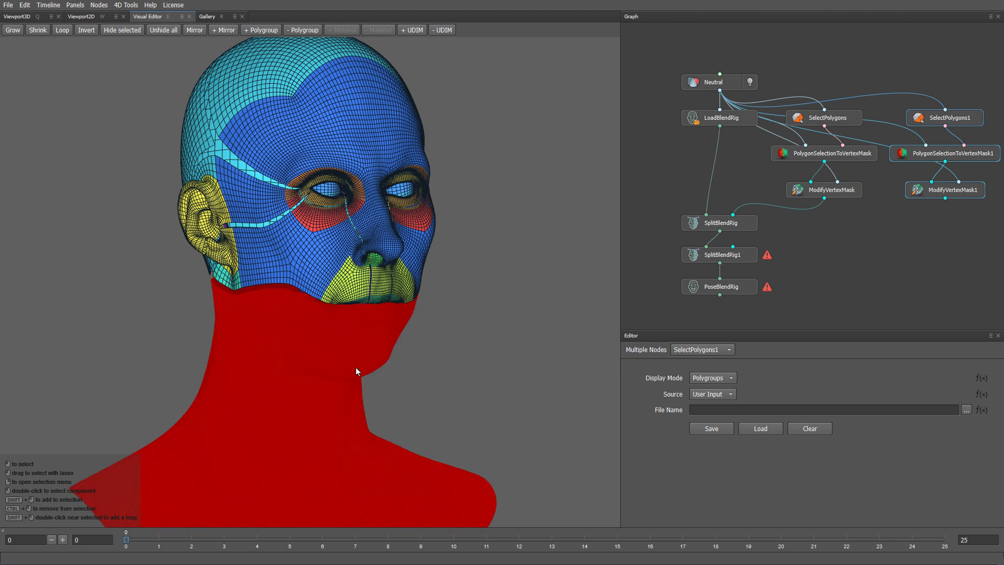
Step: Set ModifyVertexMask1's neighbours depth to 1 and connect its output to SplitBlendRig1's mask input
left_click(918, 196)
key("Return")
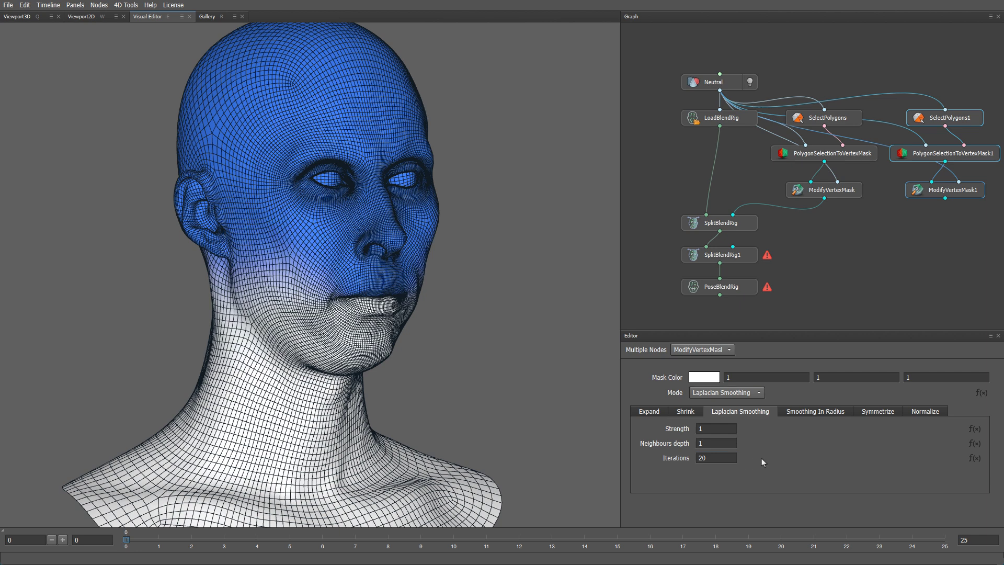
left_click(946, 208)
left_click_drag(945, 198, 733, 247)
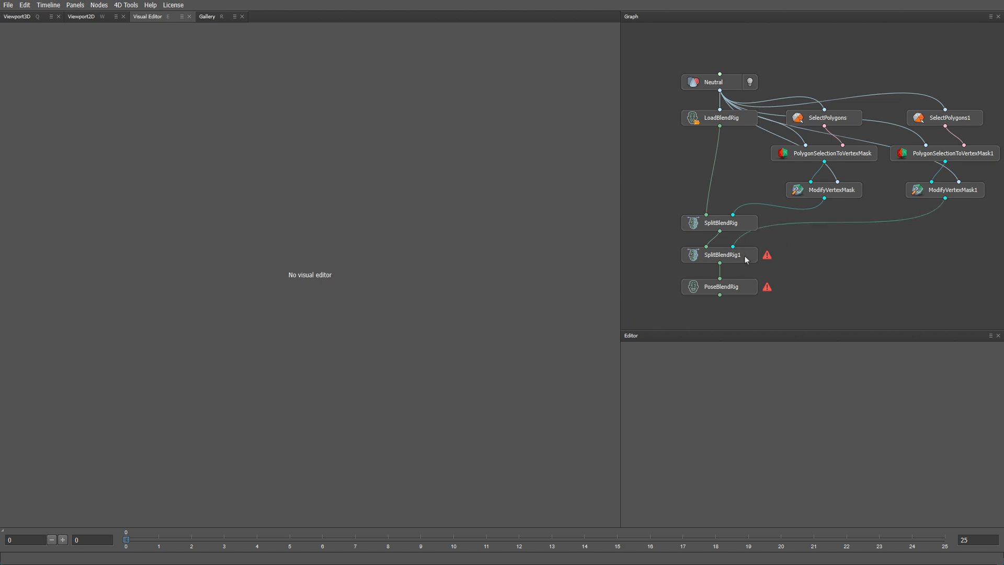
Step: Set SplitBlendRig1's first merge suffix to B and its second merge suffix to T
left_click(746, 260)
left_click(699, 377)
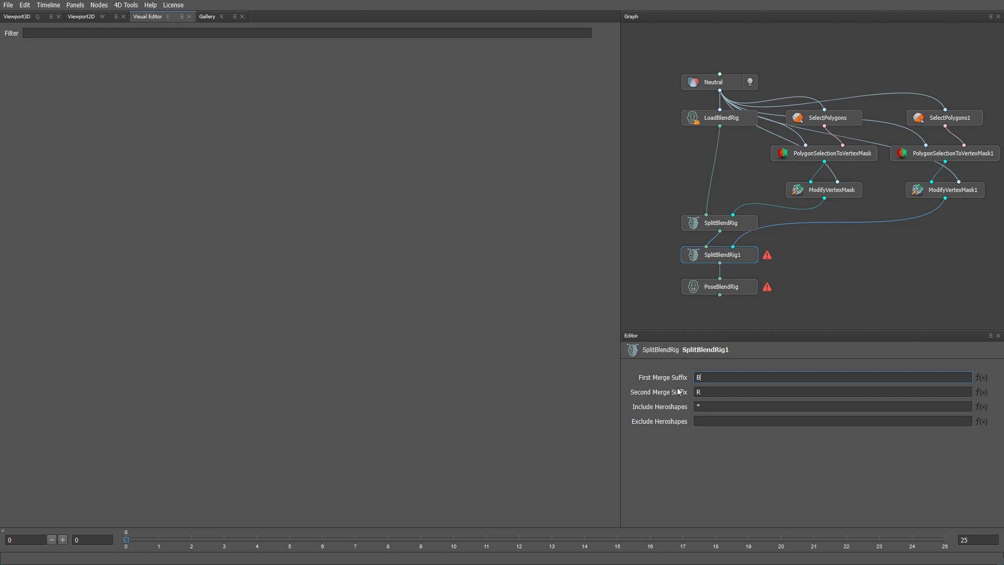
key("Tab")
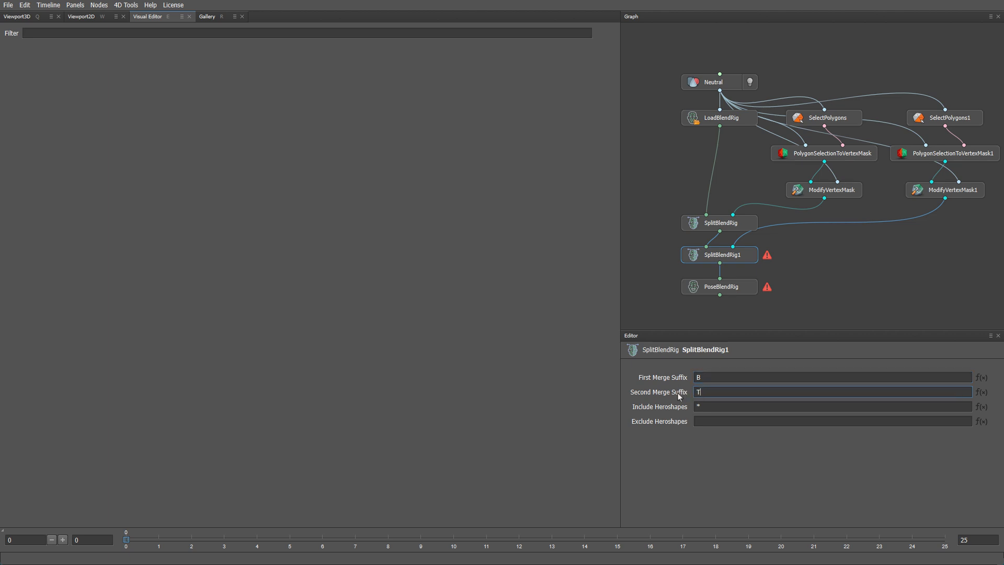
key("Return")
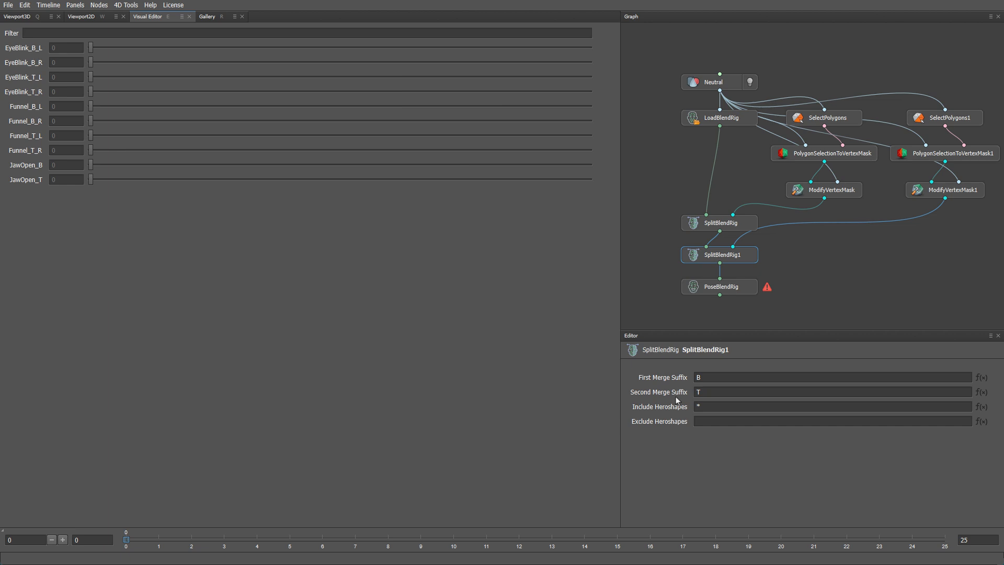
Step: Update the PoseBlendRig controls from the reference BlendRig and try out the JawOpen_T shape
left_click(727, 291)
left_click(92, 44)
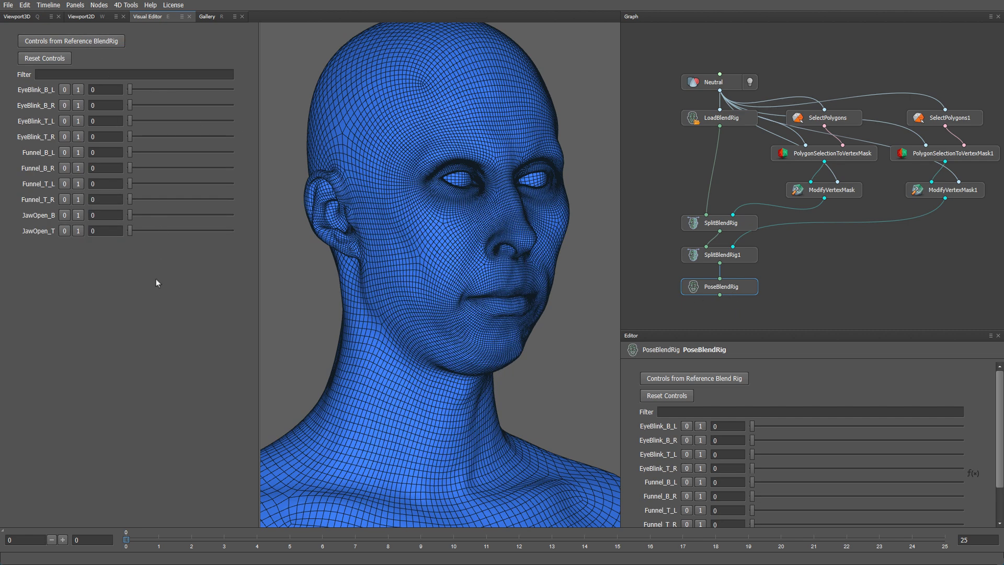
left_click_drag(130, 230, 110, 230)
Step: Restrict SplitBlendRig1's included hero shapes to Funnel
left_click(744, 258)
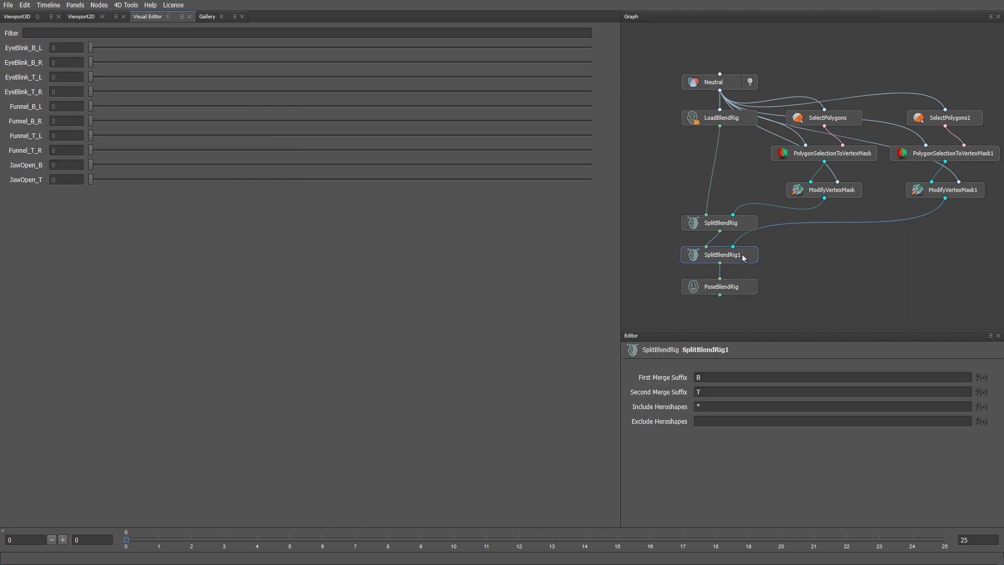
left_click_drag(703, 406, 672, 407)
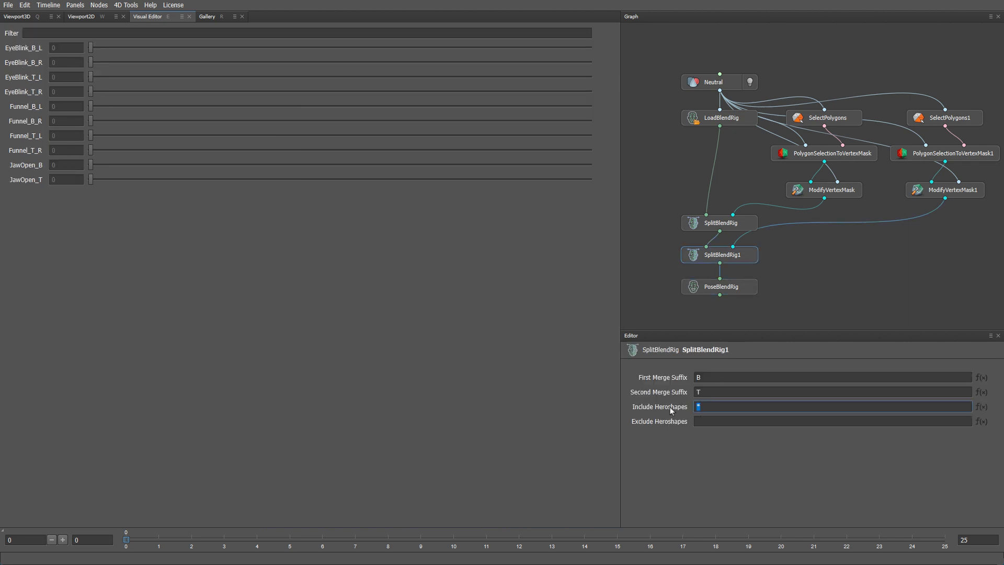
type("Funnel")
key("Return")
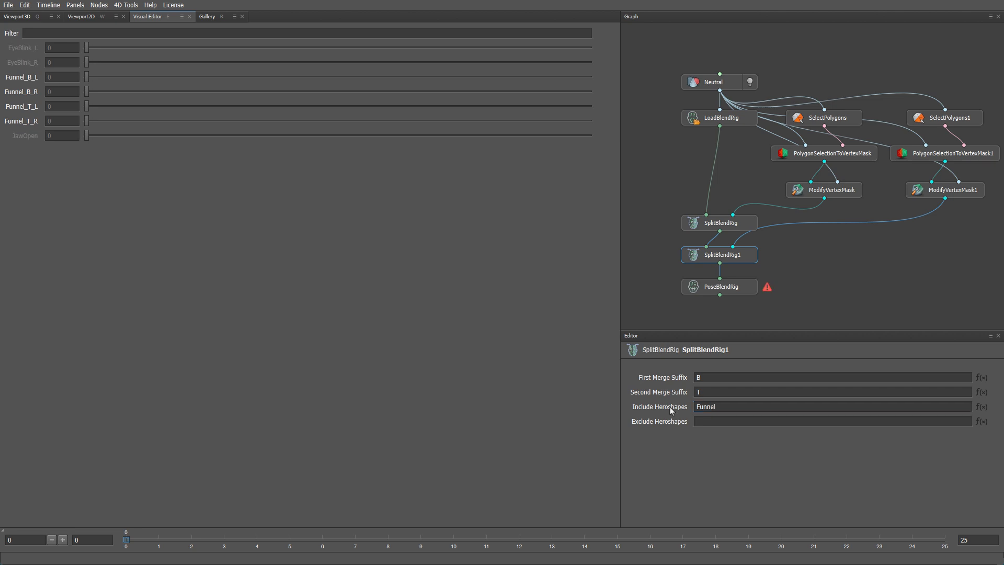
Step: Update the PoseBlendRig controls from the reference BlendRig and try all four Funnel shapes at 1 with JawOpen at 0.06
left_click(742, 289)
left_click(693, 378)
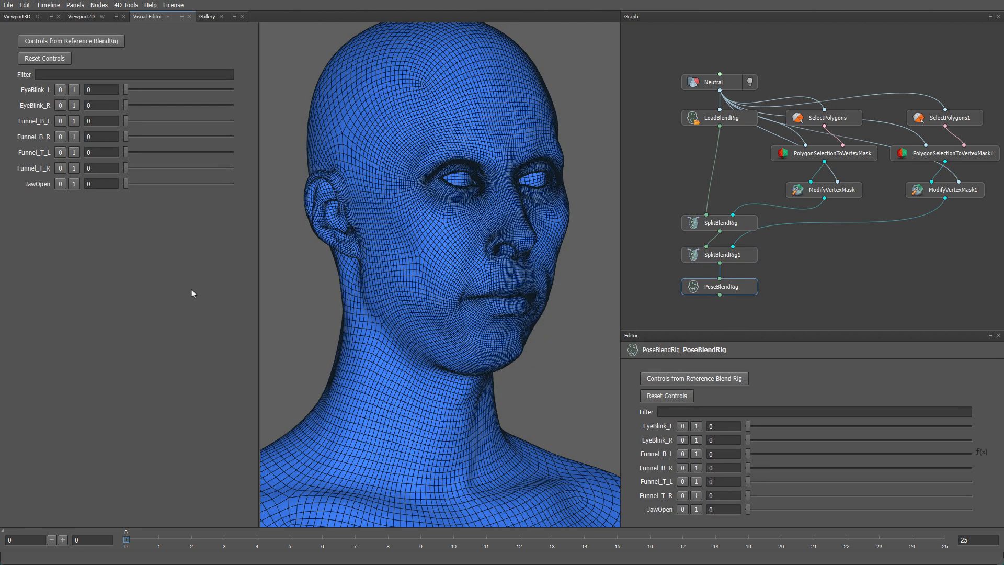
left_click_drag(126, 121, 248, 131)
left_click_drag(126, 137, 249, 140)
left_click_drag(127, 152, 235, 157)
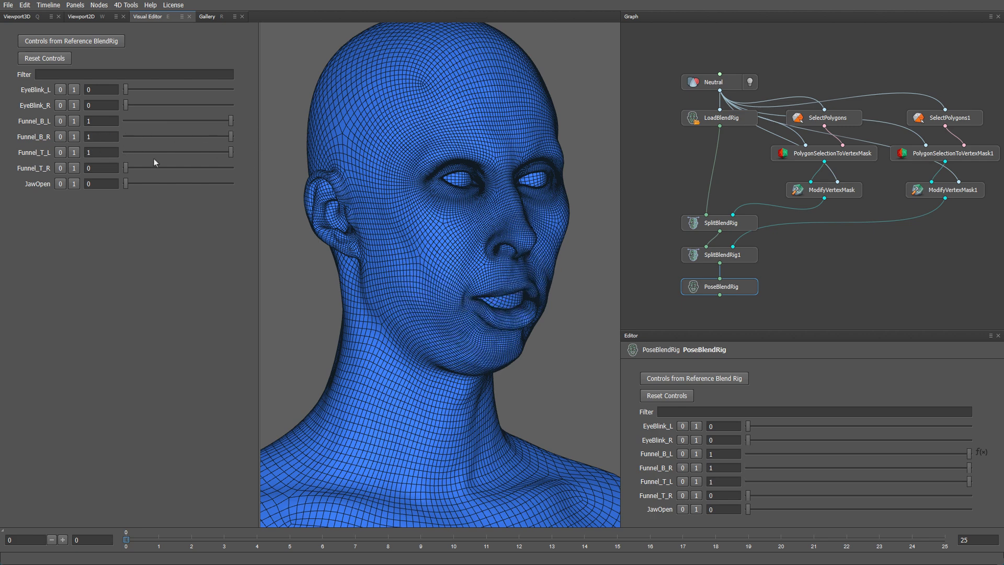
left_click_drag(127, 169, 257, 176)
left_click_drag(126, 184, 184, 195)
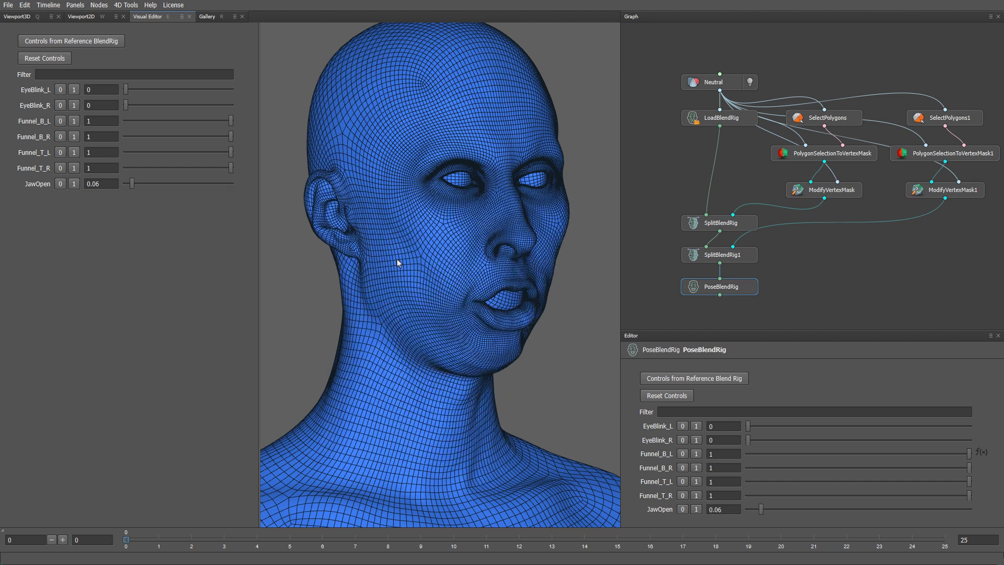
left_click_drag(398, 259, 341, 243)
left_click_drag(229, 154, 243, 210)
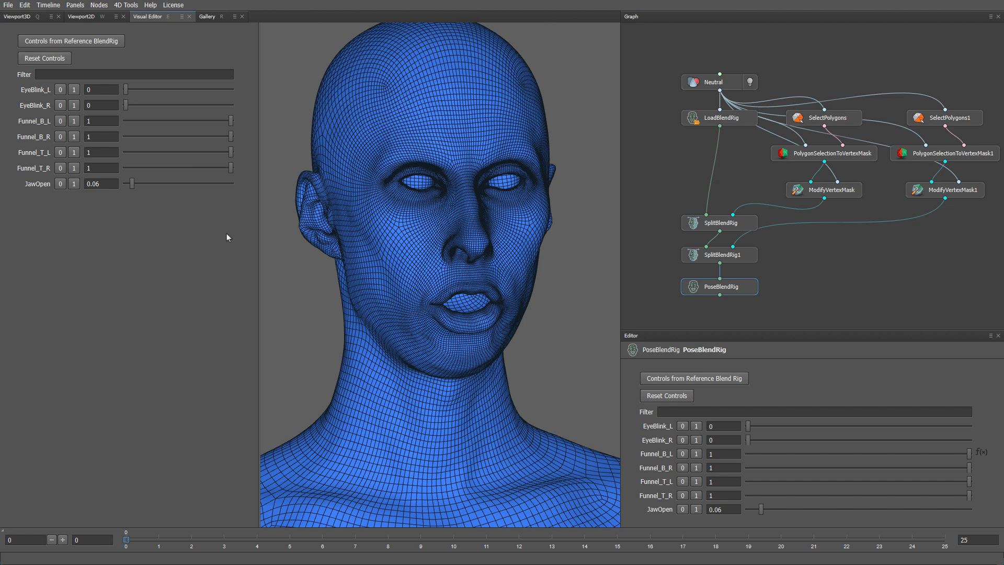
Step: Load every OBJ file from the Examples/RigBlendshapes folder except Neutral.obj as LoadBlendRig's blendshapes
left_click(726, 121)
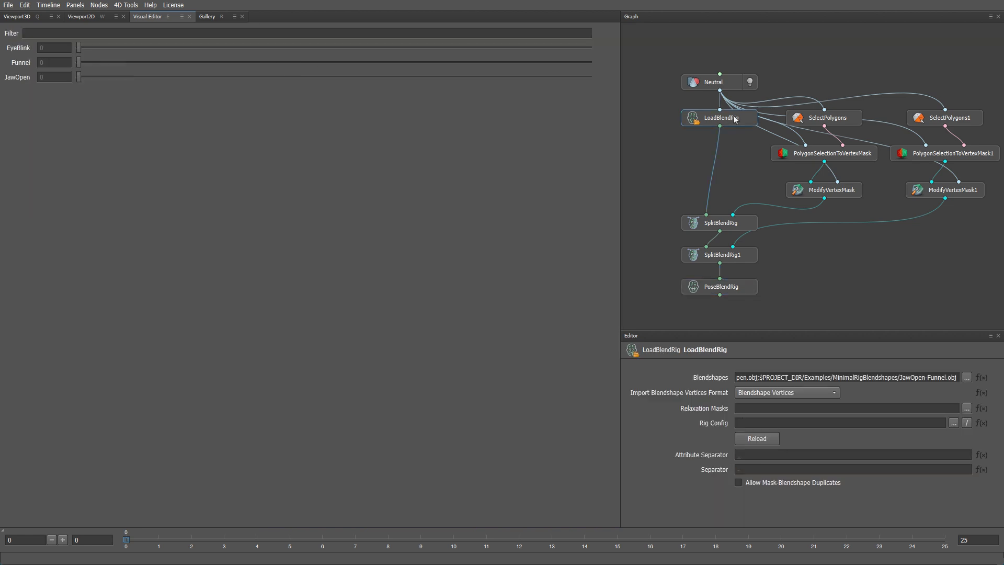
left_click(967, 378)
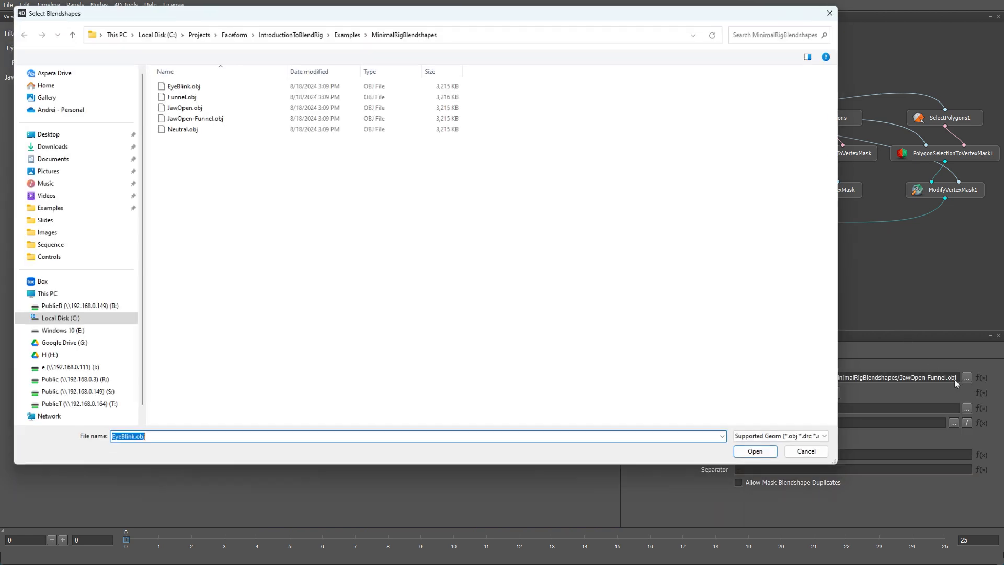
left_click(352, 32)
double_click(199, 105)
key("ctrl+a")
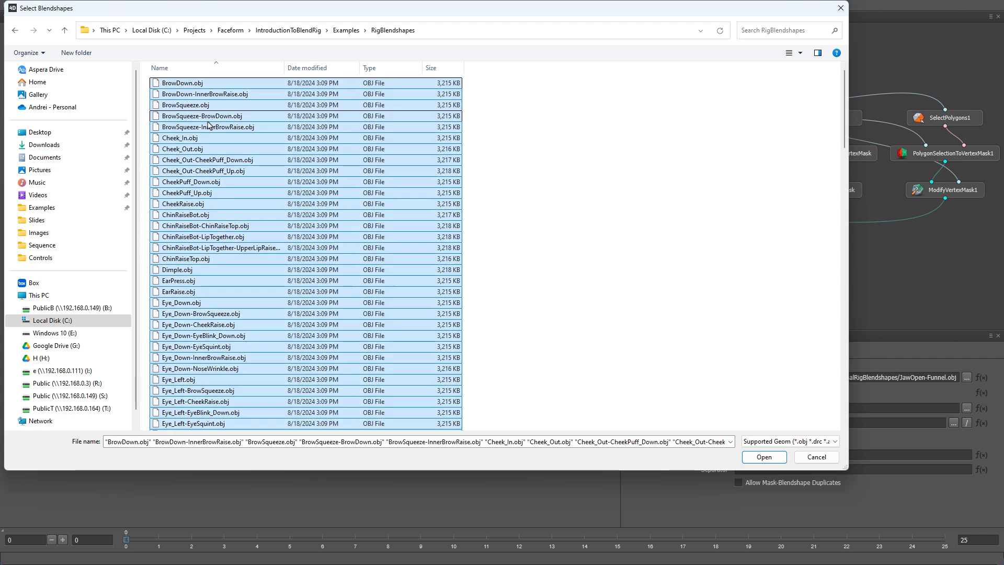
left_click_drag(845, 115, 847, 411)
left_click(161, 271, "ctrl")
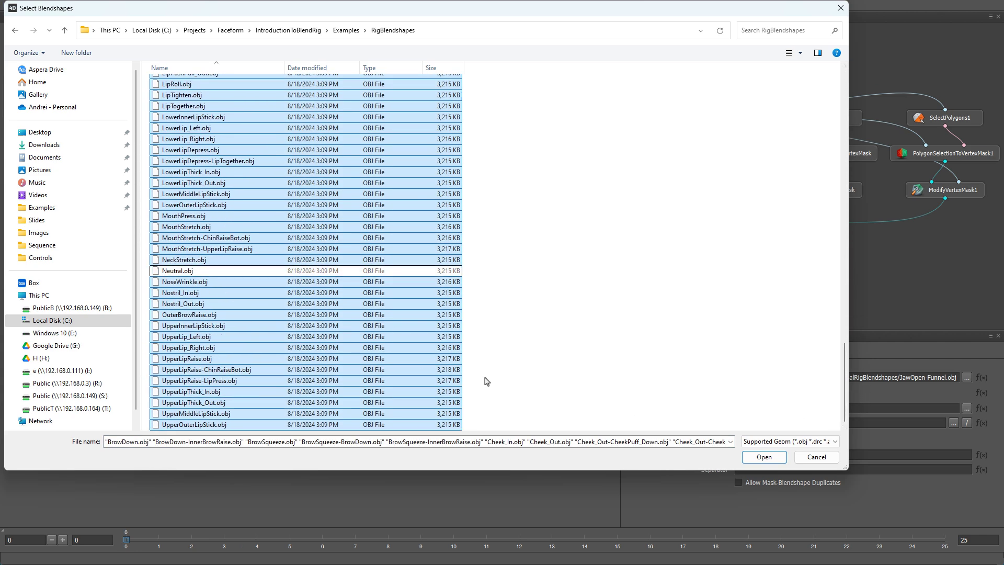
left_click(753, 457)
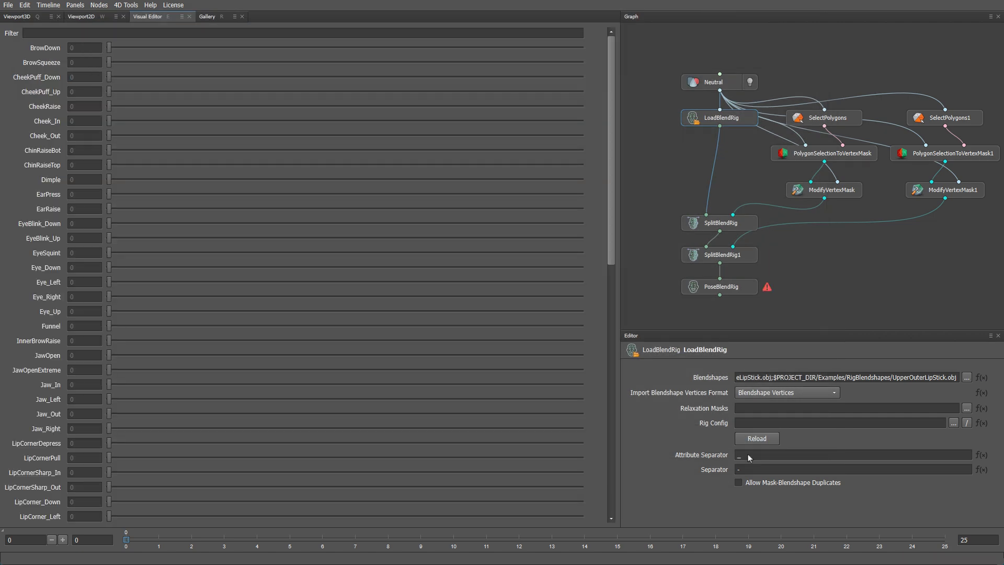
Step: Update PoseBlendRig with the controls of the full blendshape set from the reference BlendRig
left_click(742, 289)
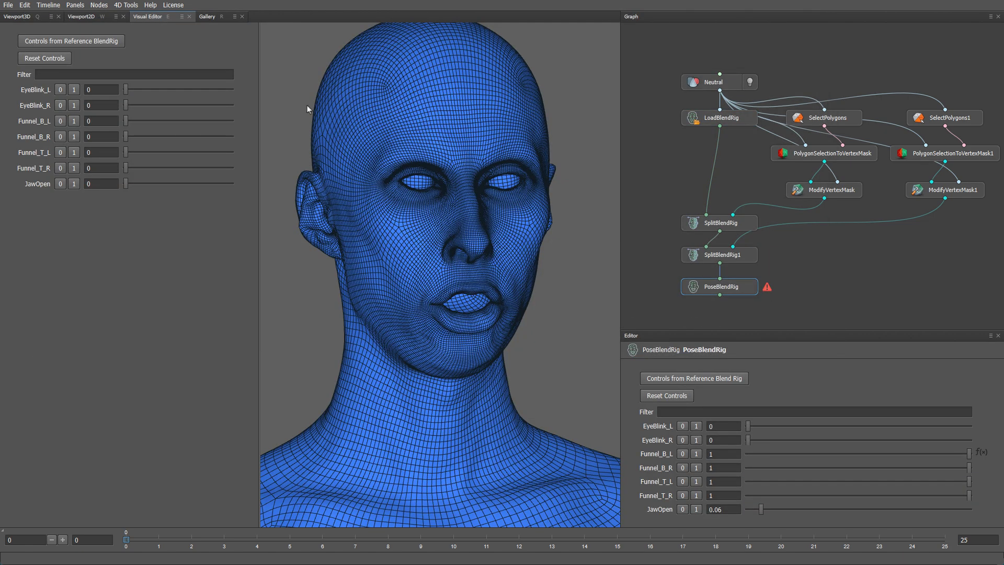
left_click(87, 42)
mouse_move(253, 108)
left_mouse_down()
mouse_move(259, 466)
mouse_move(254, 94)
left_mouse_up()
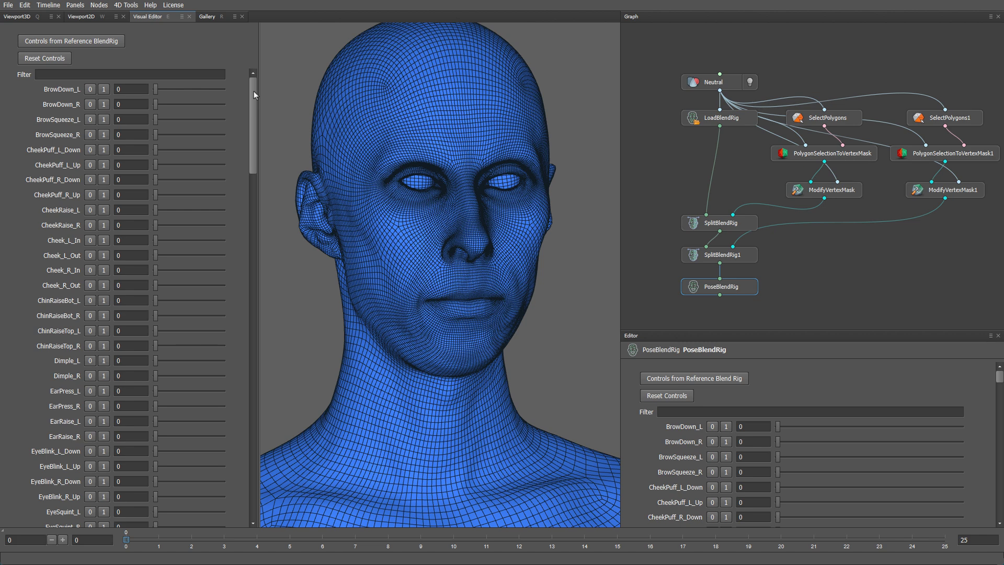
Step: Set SplitBlendRig's excluded hero shapes to Jaw, JawOpen, JawOpenExtreme, Lip, LowerLip, UpperLip
left_click(728, 225)
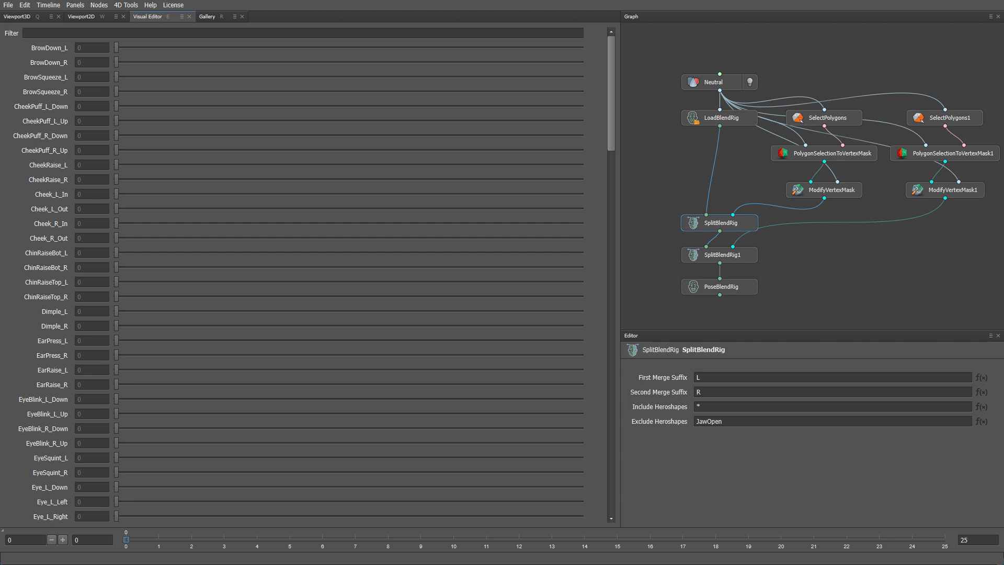
double_click(729, 421)
type("Jaw, JawOpen, JawOpenExtreme, Lip, LowerLip, UpperLip")
Step: Set SplitBlendRig1's included hero shapes to Funnel, LipPress, LipRoll, LipTogether, MouthPress, LipPushPull, LipTighten
left_click(748, 261)
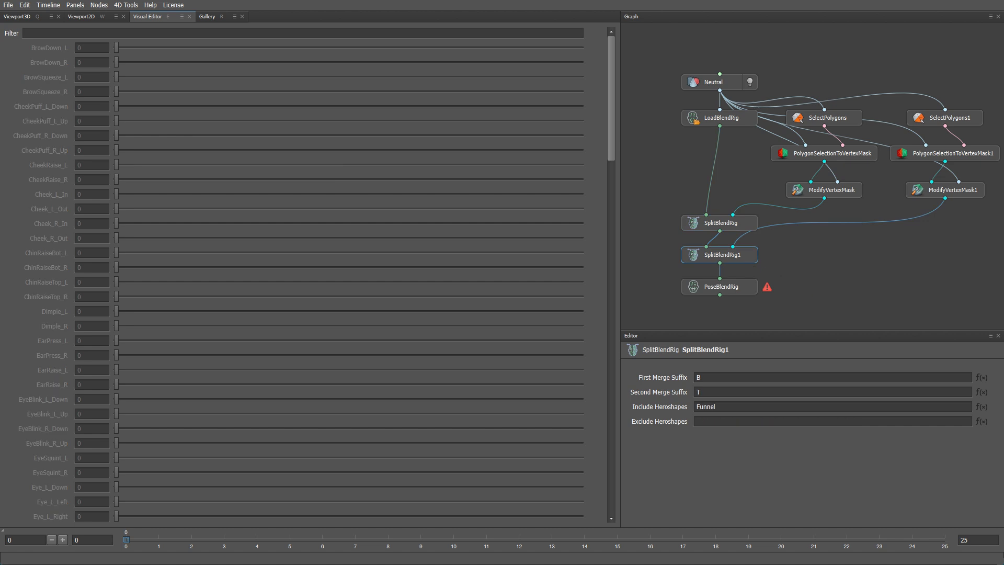
double_click(706, 406)
type("Funnel, LipPress, LipRoll, LipTogether, MouthPress, LipPushPull, LipTighten")
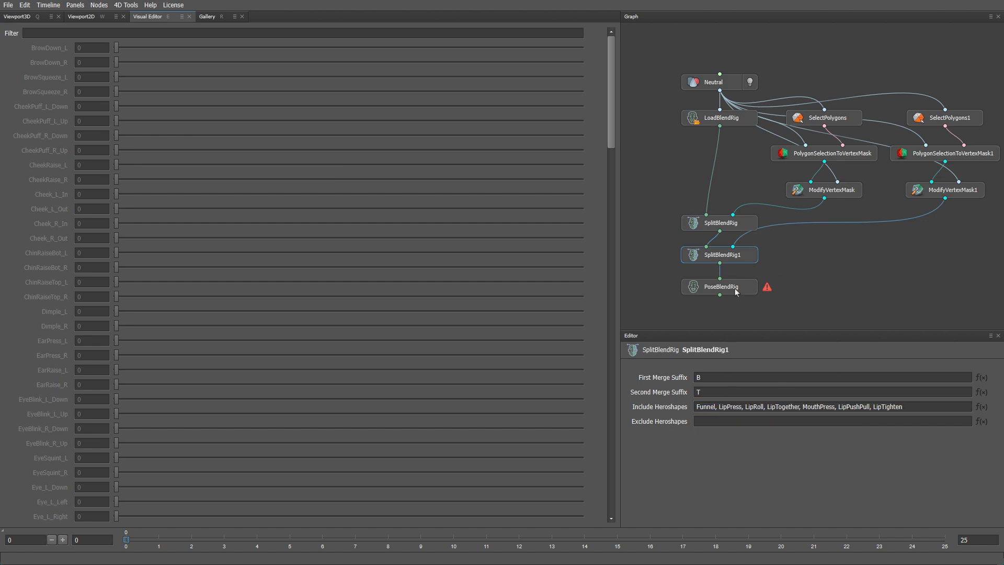
Step: Update the PoseBlendRig controls, filter them by Lip_, and try Lip_Right and Lip_Left together at 1
left_click(736, 291)
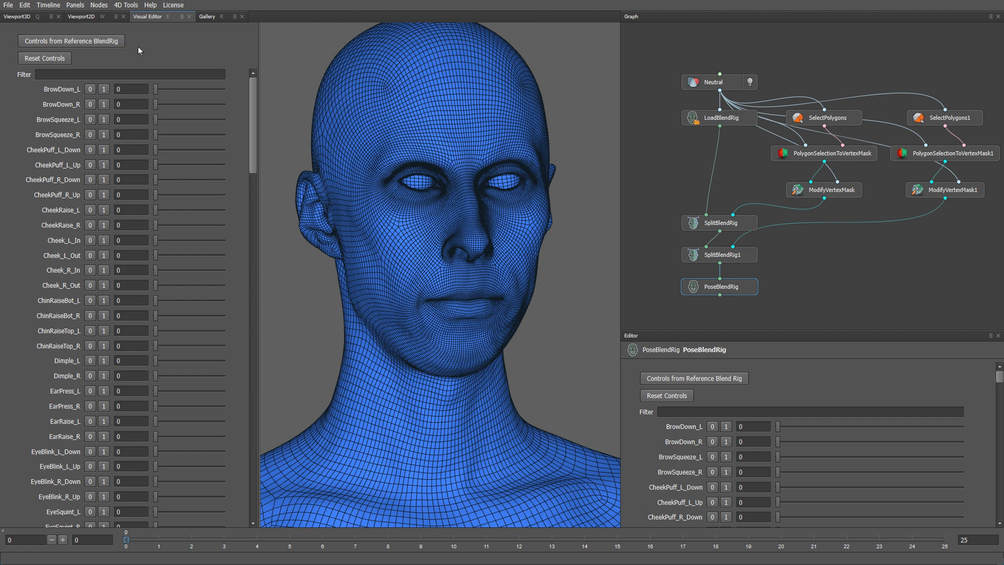
left_click(124, 74)
type("Lip_")
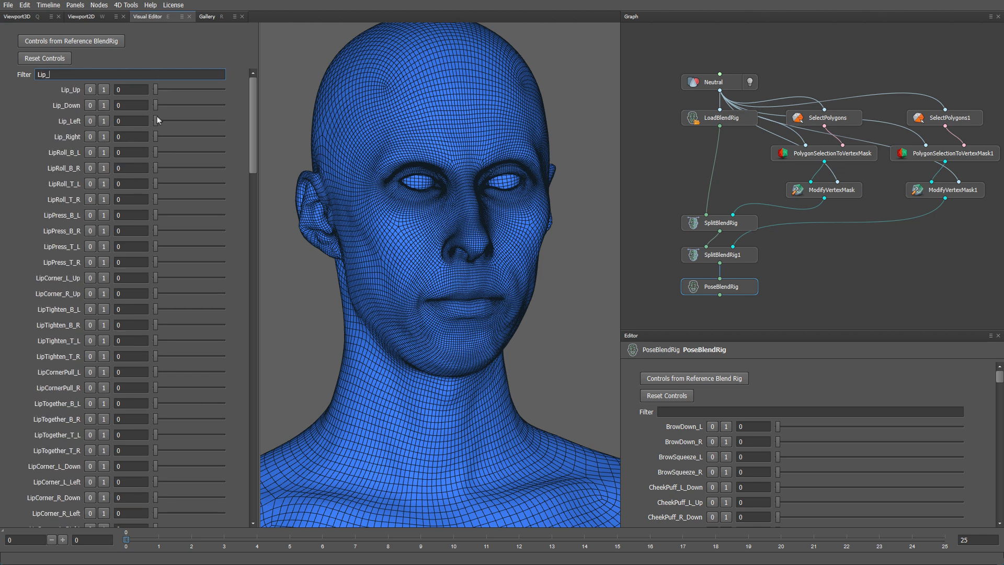
left_click_drag(157, 119, 256, 149)
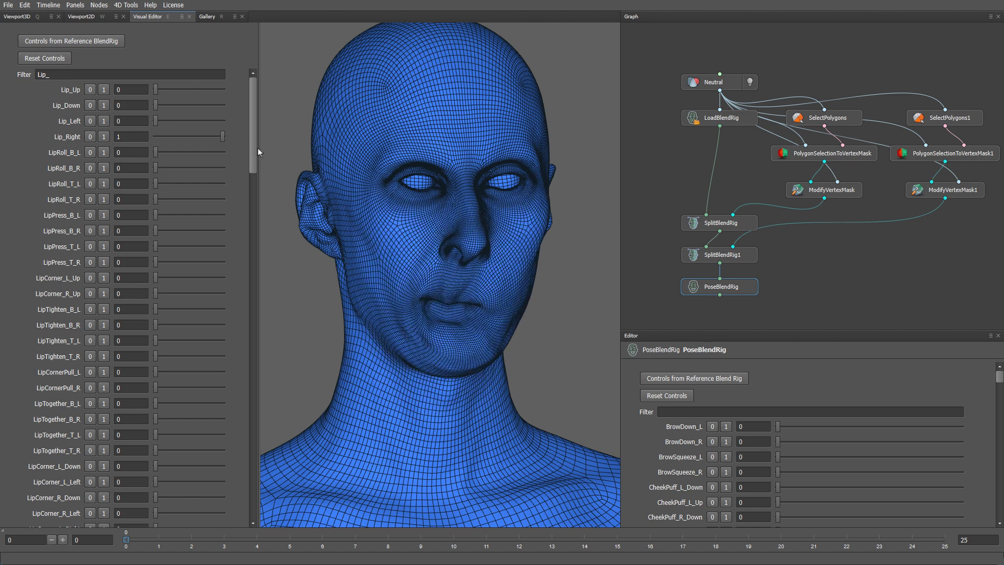
left_click_drag(154, 118, 234, 122)
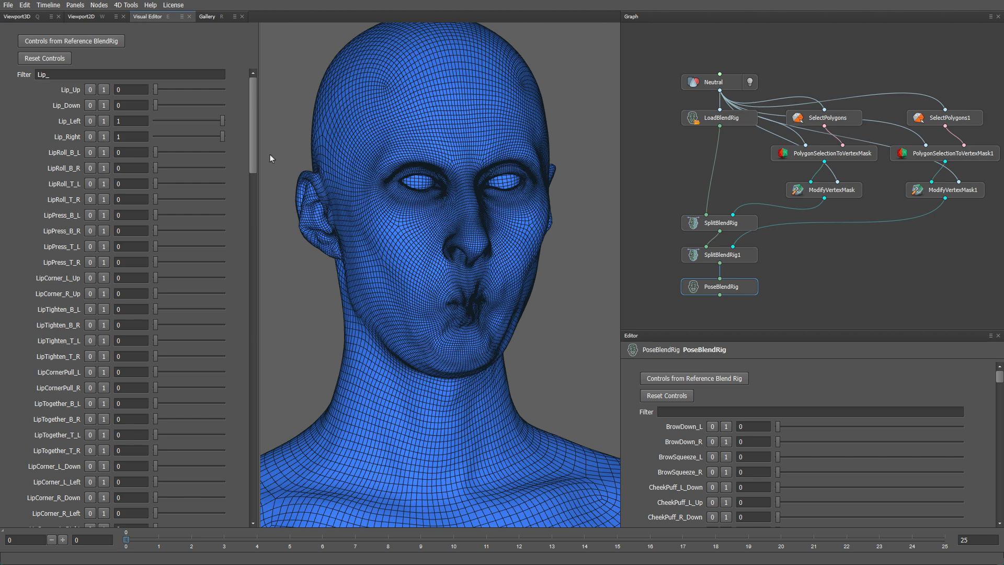
Step: Load RigConfig.json from the Examples folder as LoadBlendRig's rig config
left_click(712, 121)
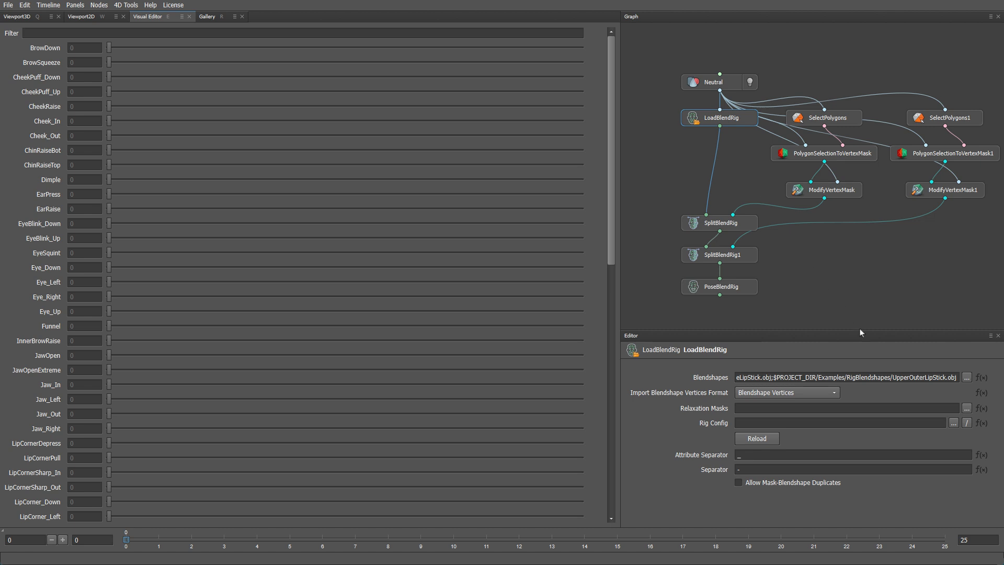
left_click(954, 424)
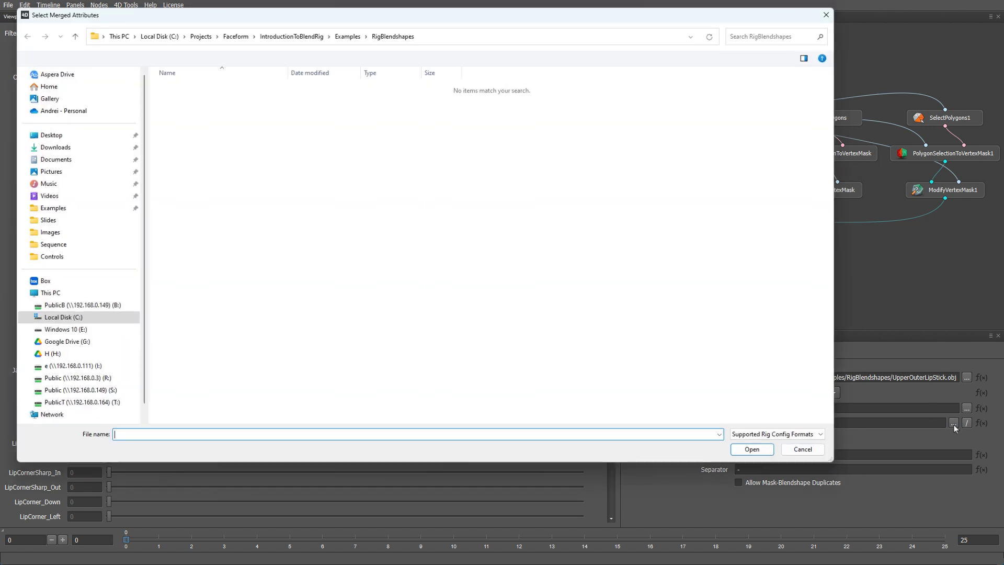
left_click(346, 30)
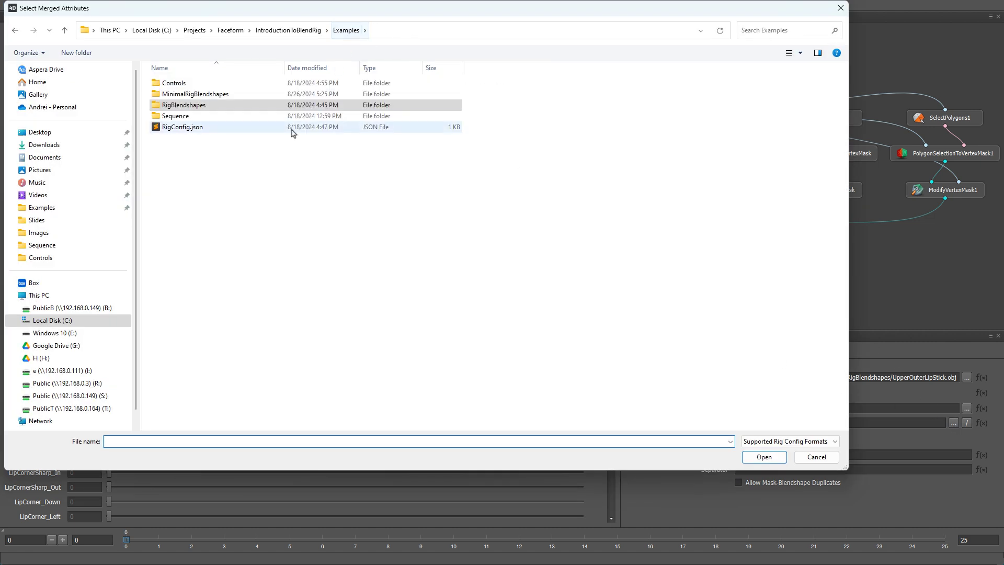
double_click(172, 128)
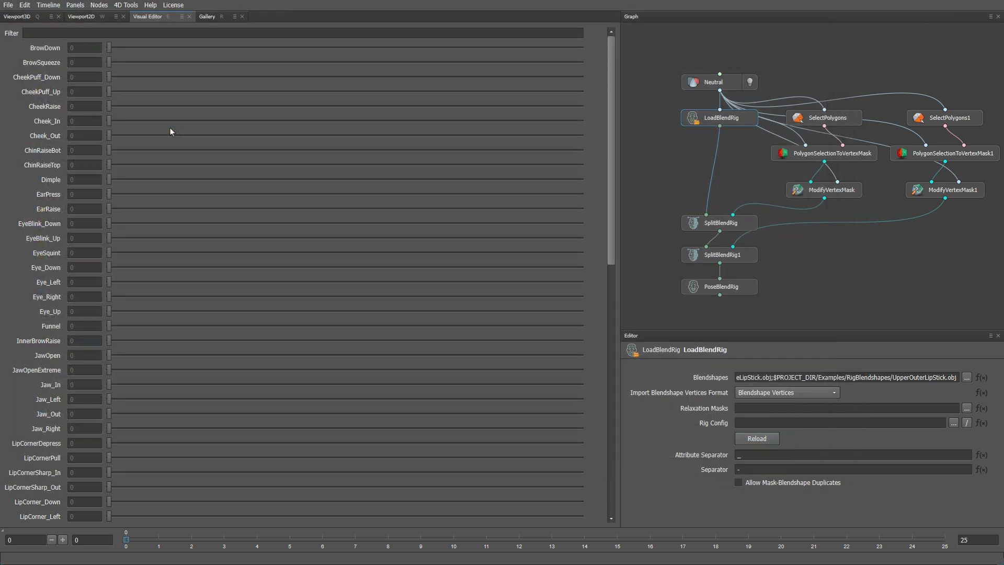
Step: Open the rig config in Sublime Text and examine the first, second and result suffixes of its mirror pairs
left_click(967, 422)
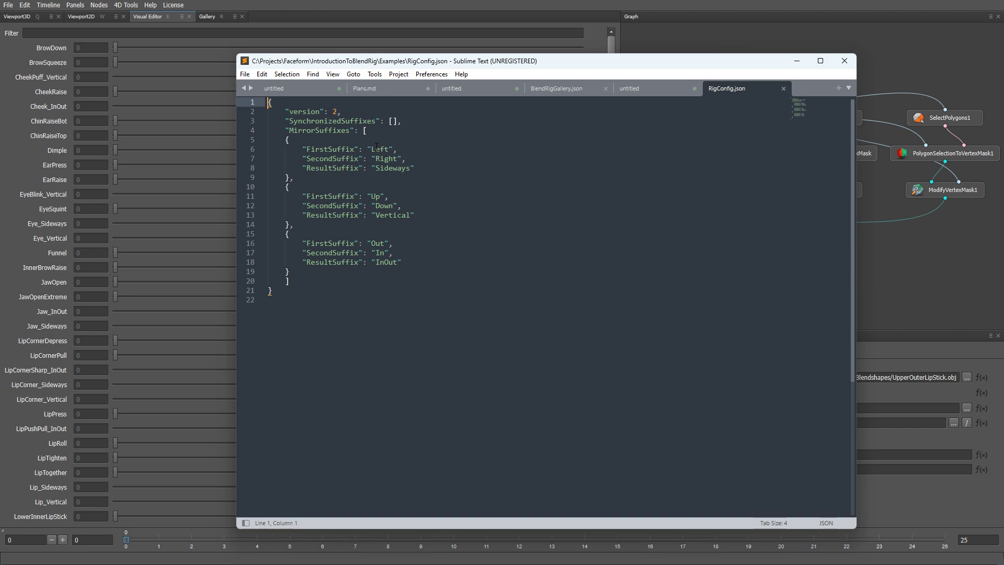
double_click(377, 149)
double_click(390, 160)
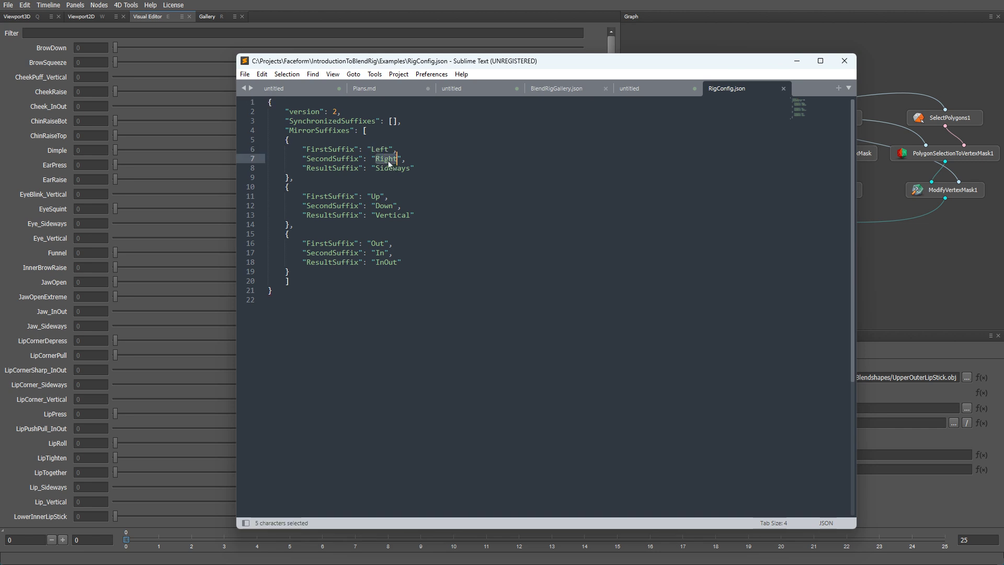
double_click(375, 197)
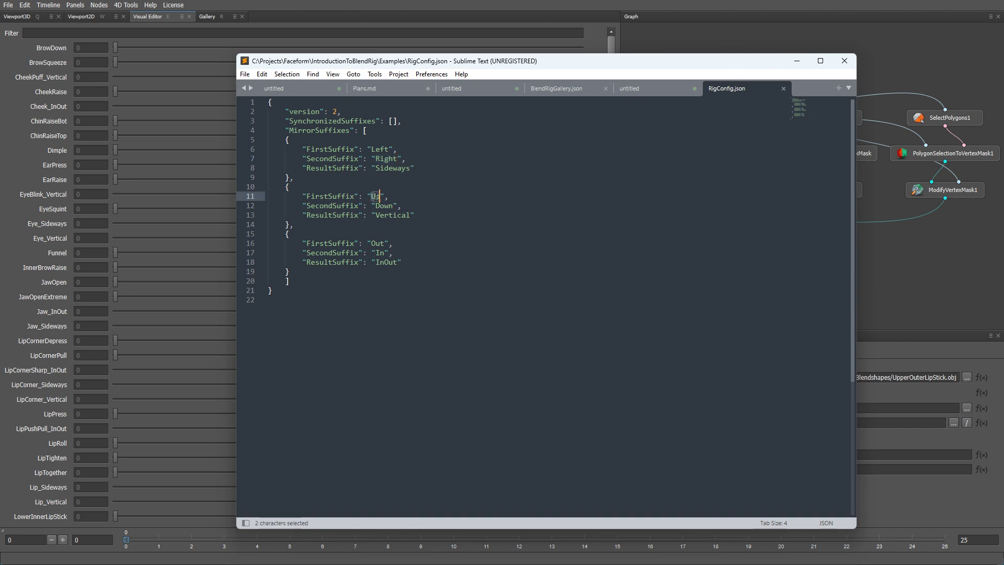
double_click(384, 205)
double_click(399, 215)
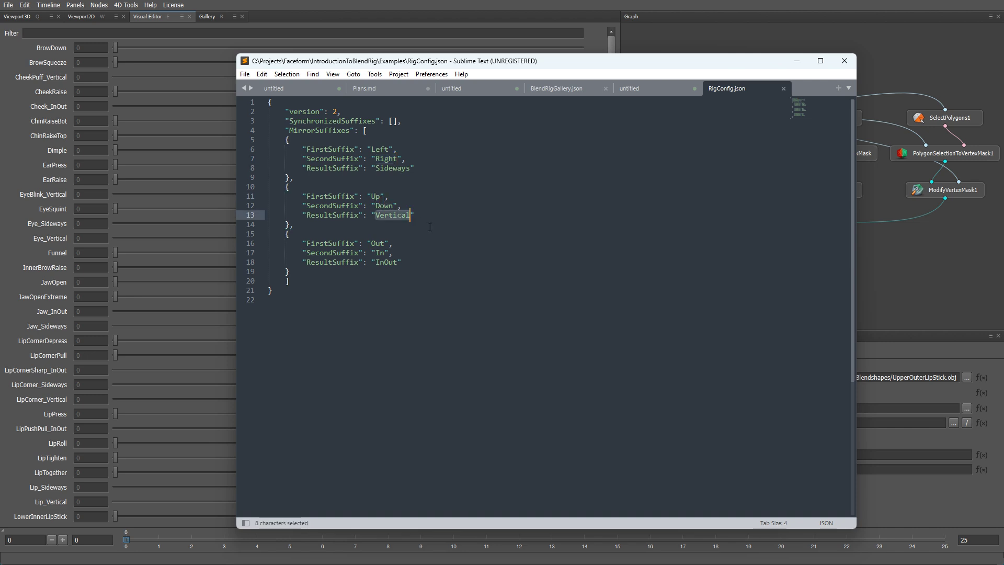
double_click(377, 243)
double_click(380, 253)
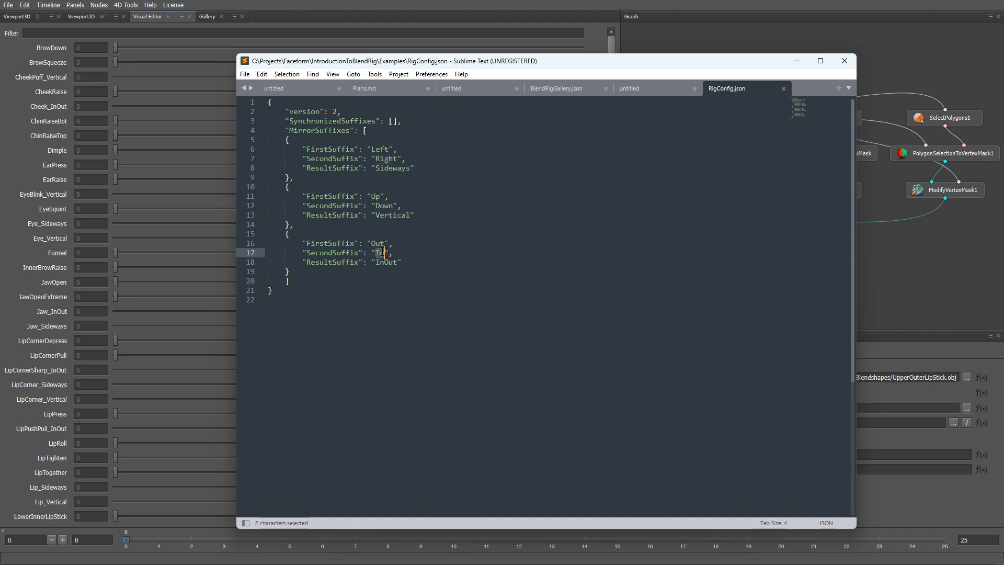
double_click(386, 262)
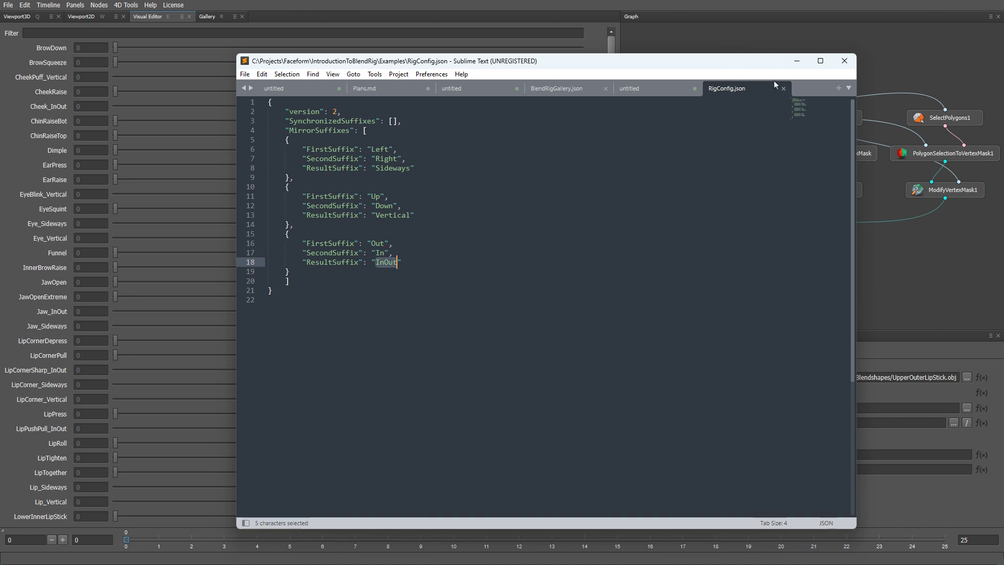
left_click(797, 61)
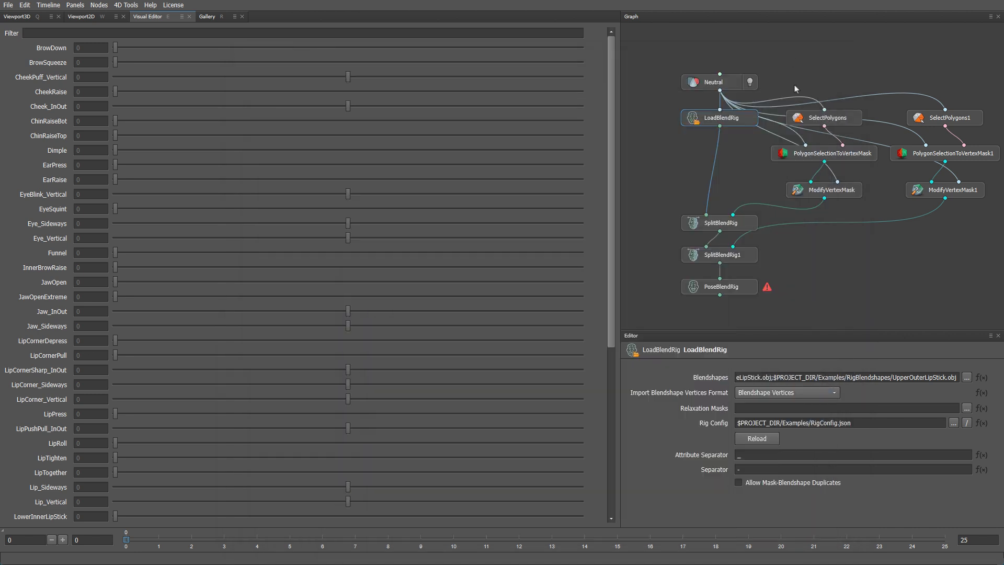
Step: Update the PoseBlendRig controls from the reference BlendRig, filter for the sideways lip shapes, and set Lip_Sideways to 1
left_click(731, 288)
left_click(714, 379)
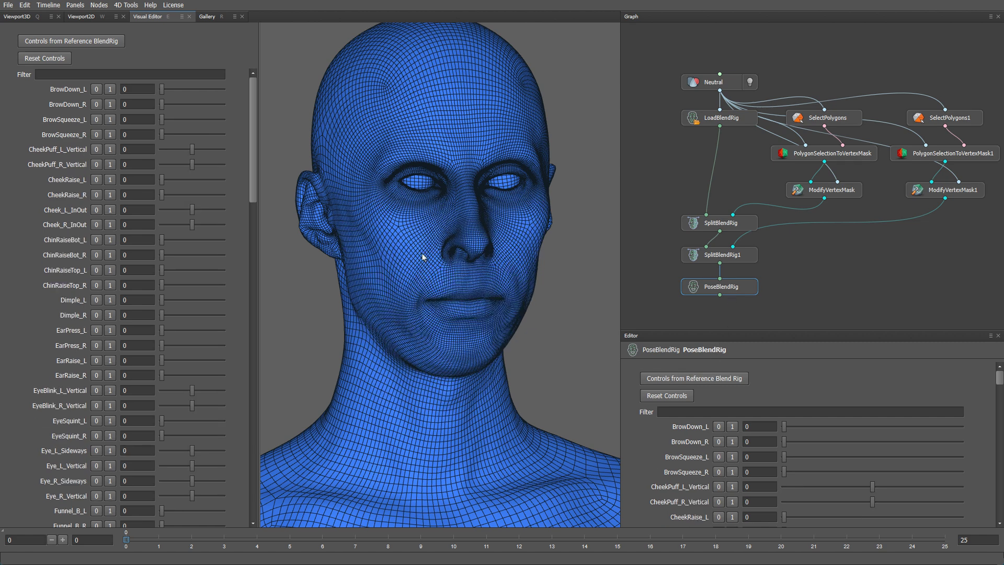
left_click(161, 75)
type("Li[p_side")
left_click_drag(188, 89, 228, 98)
Step: Filter the controls by Jaw, reset all control values, and set Jaw_Sideways to 0.9
left_click_drag(127, 76, 15, 72)
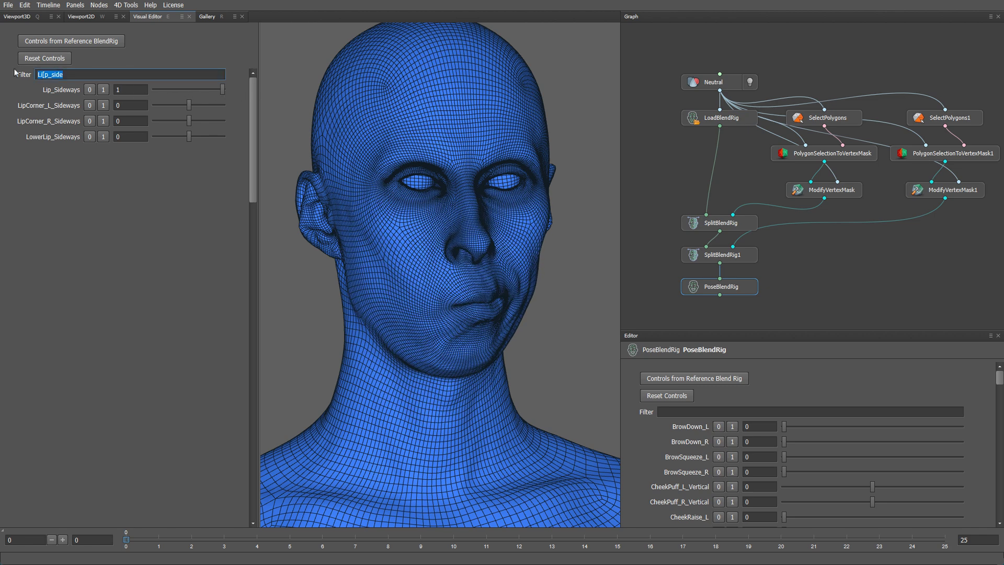
key("BackSpace")
type("Jaw")
left_click(44, 58)
left_click_drag(181, 121, 218, 122)
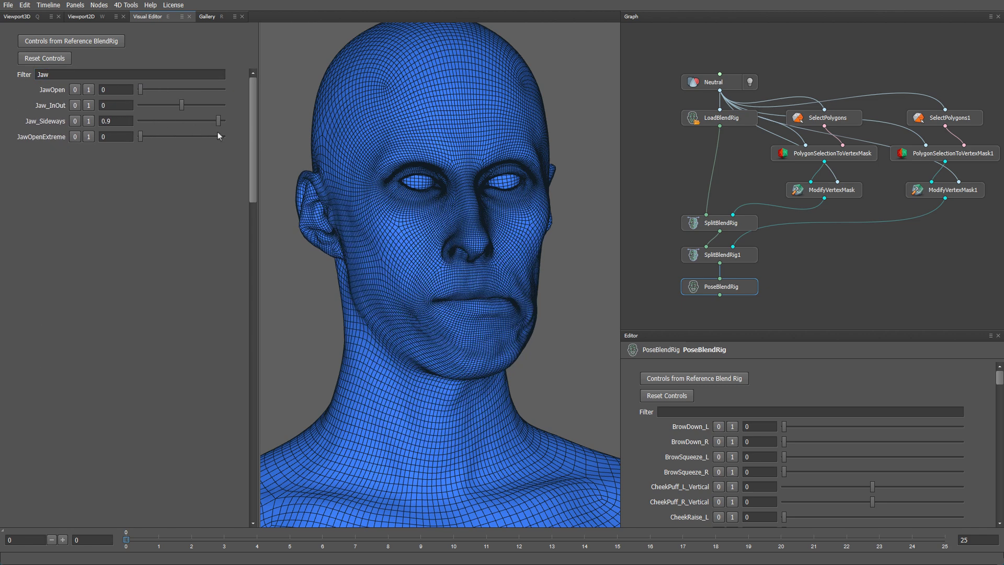
Step: Set the JawOpen control to 1 and Jaw_Sideways to -0.72
left_click_drag(140, 90, 154, 137)
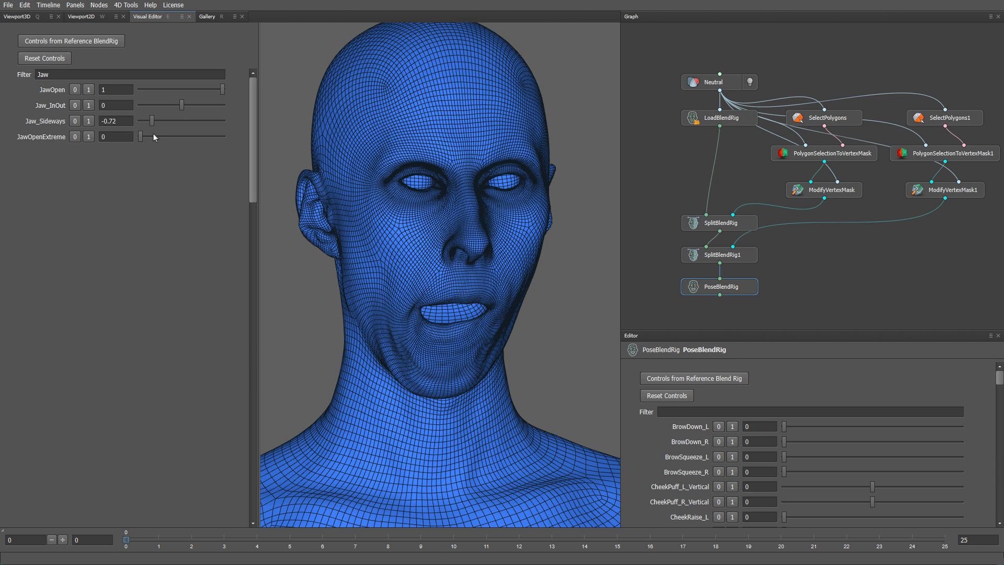
Step: Add a SaveBlendRig node beside PoseBlendRig and connect SplitBlendRig1's output to it
middle_click_drag(783, 297, 802, 259)
right_click(802, 259)
type("saveb")
key("Return")
left_click_drag(805, 263, 838, 253)
left_click_drag(738, 226, 835, 242)
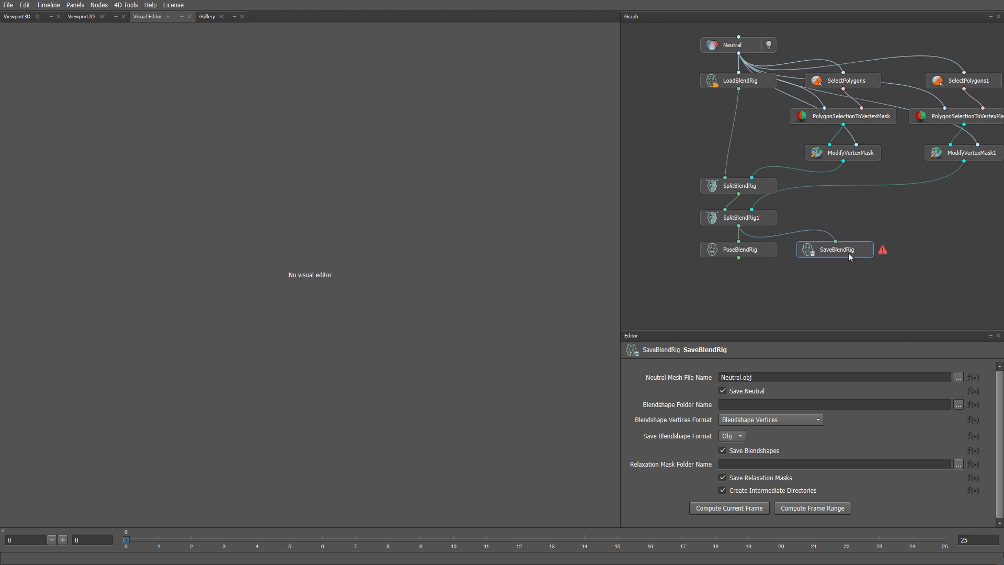
Step: Create a RigExport folder inside Examples and set SaveBlendRig's neutral mesh file to Neutral.obj in it
left_click(958, 377)
left_click(52, 180)
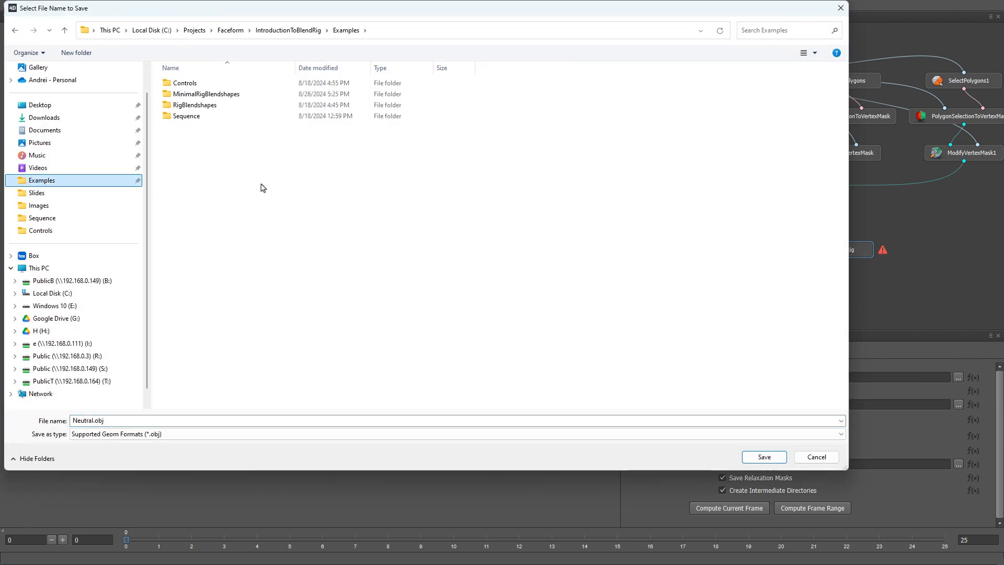
key("ctrl+shift+n")
type("RigExport")
key("Return")
key("Return")
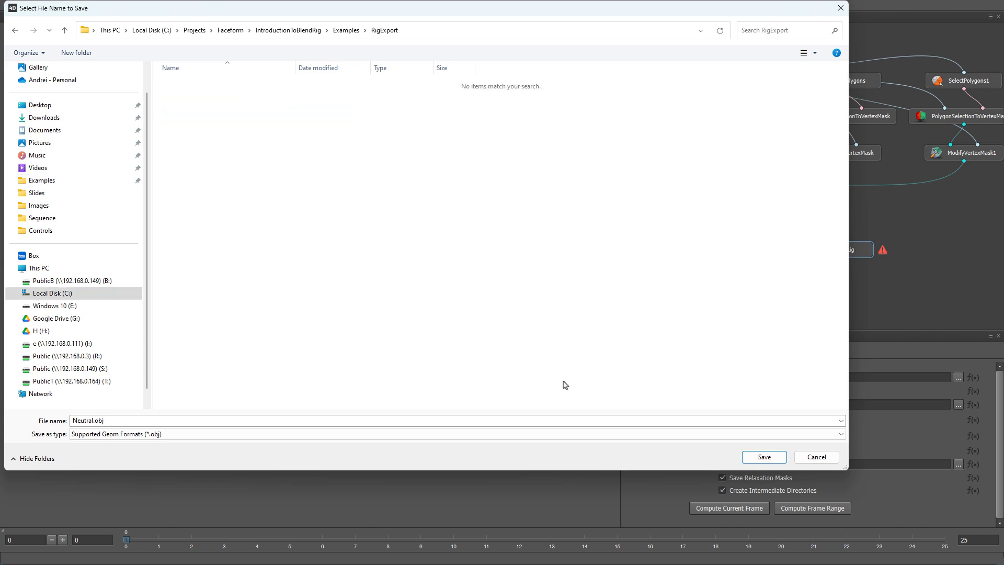
left_click(762, 452)
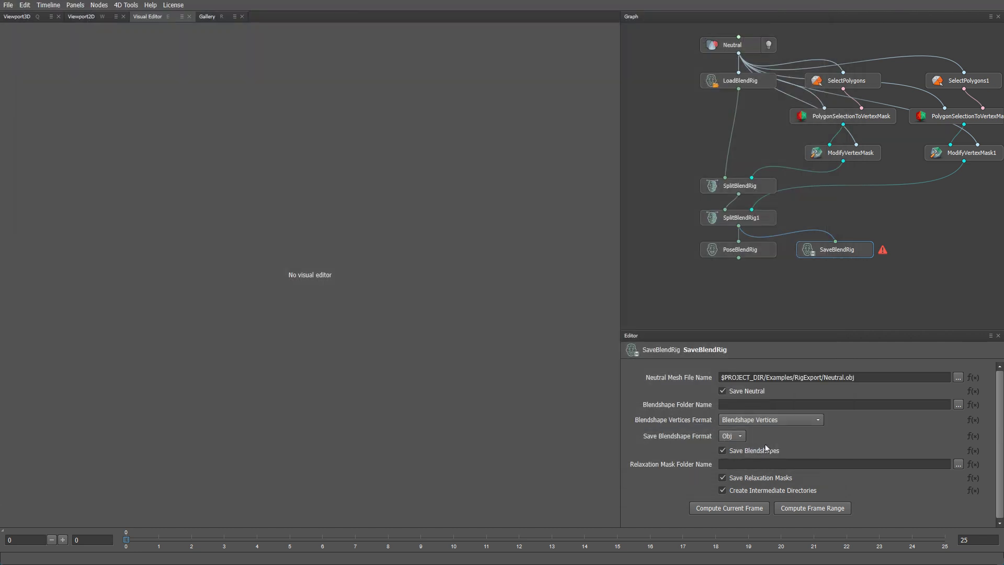
Step: Copy the neutral mesh's folder path and set the blendshape folder to $PROJECT_DIR/Examples/RigExport/
left_click_drag(824, 379, 717, 377)
key("ctrl+c")
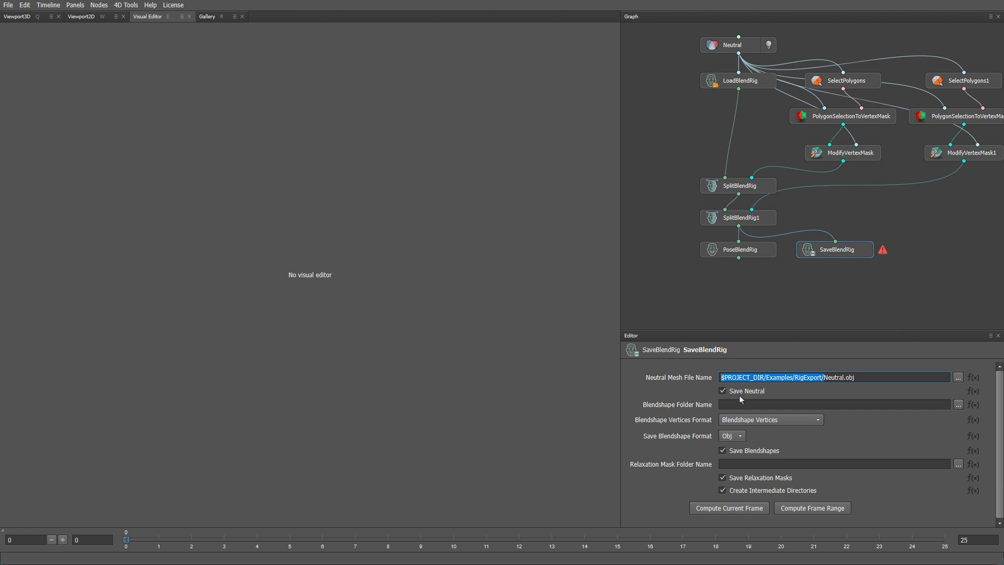
left_click(743, 404)
key("ctrl+v")
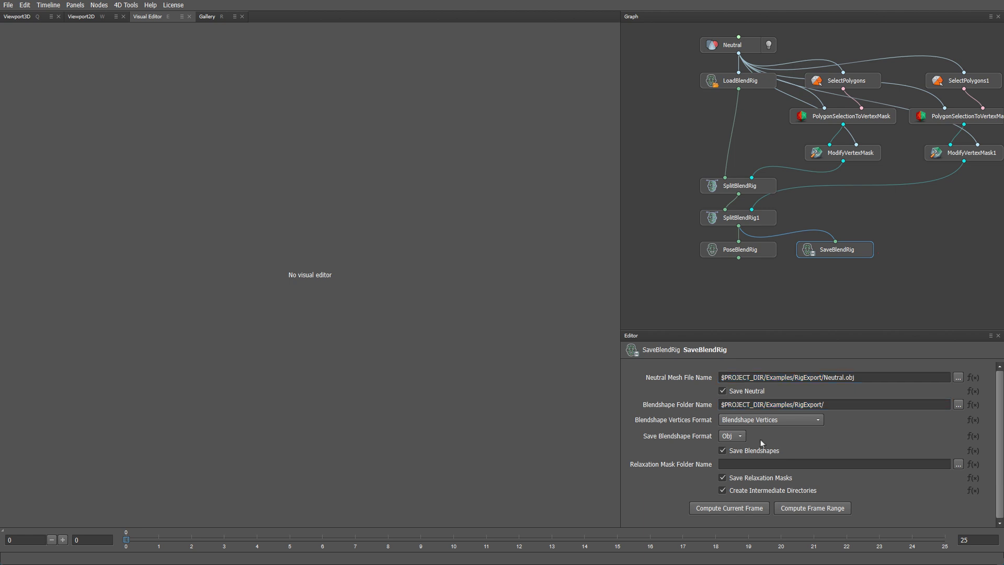
Step: Set the blendshape save format to Ply, keep Blendshape Vertices as the vertices format, and export the rig for the current frame
left_click(736, 437)
left_click(732, 461)
left_click(792, 420)
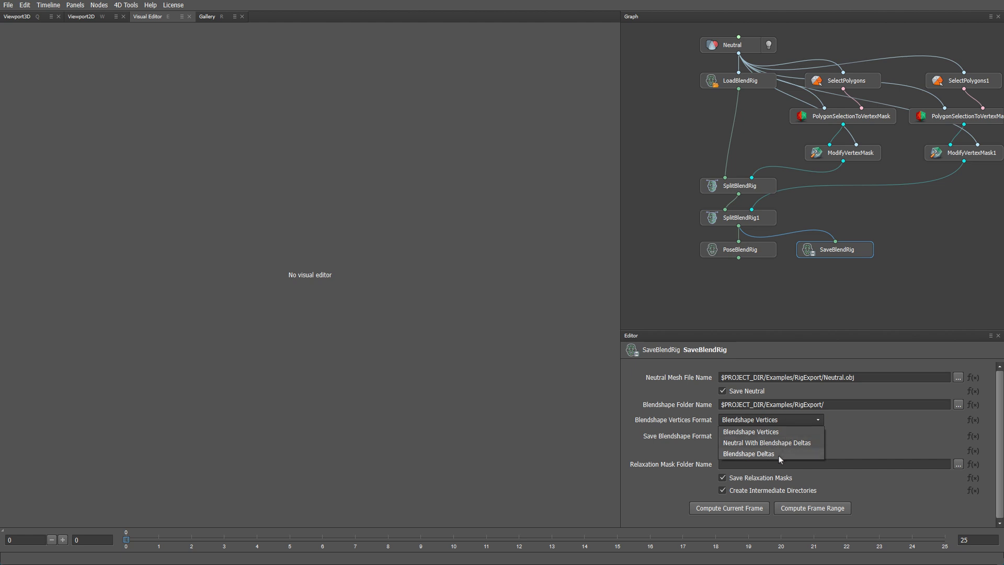
left_click(839, 445)
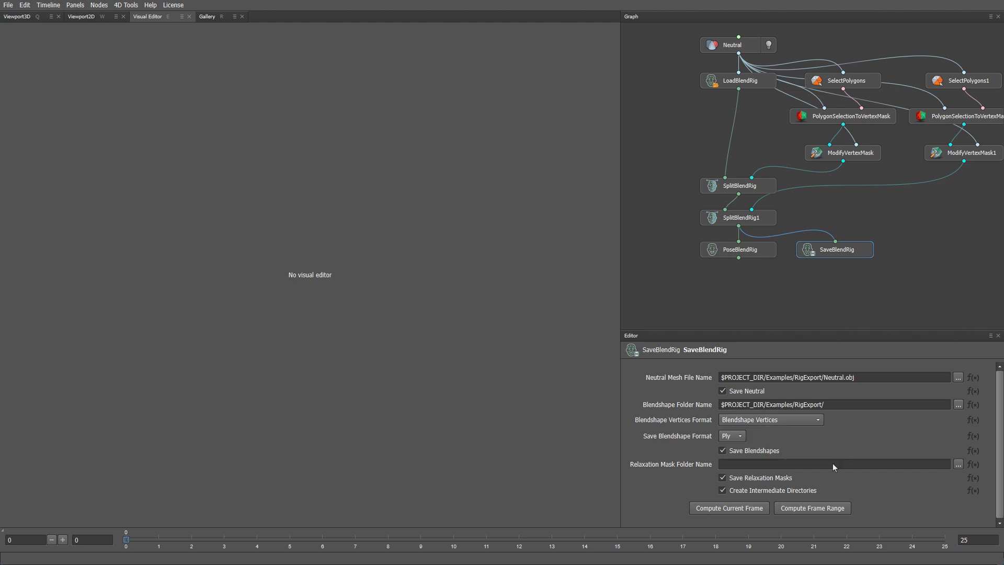
left_click(753, 508)
Step: Switch to File Explorer and examine the exported PLY blendshapes in the RigExport folder
left_click(492, 564)
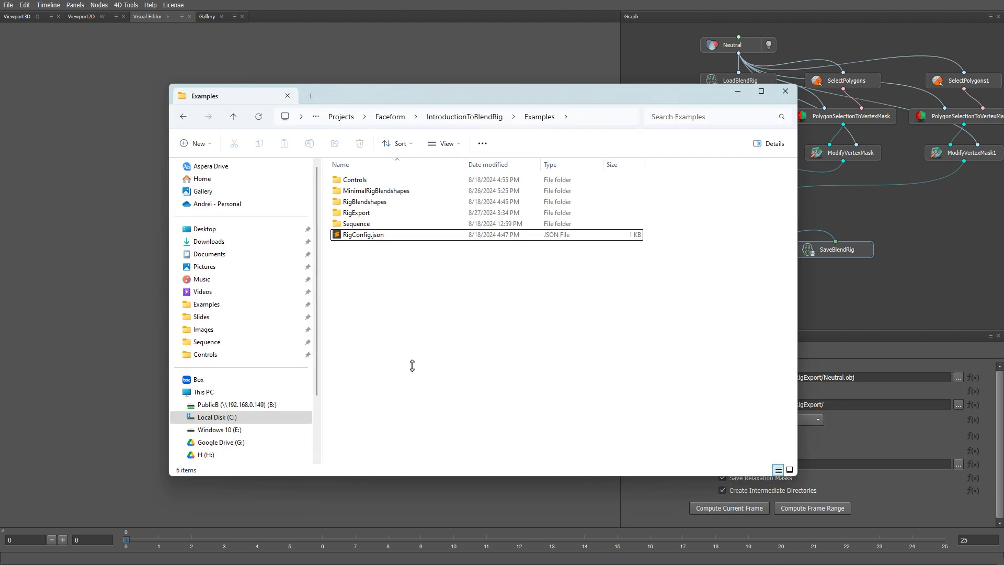
double_click(357, 212)
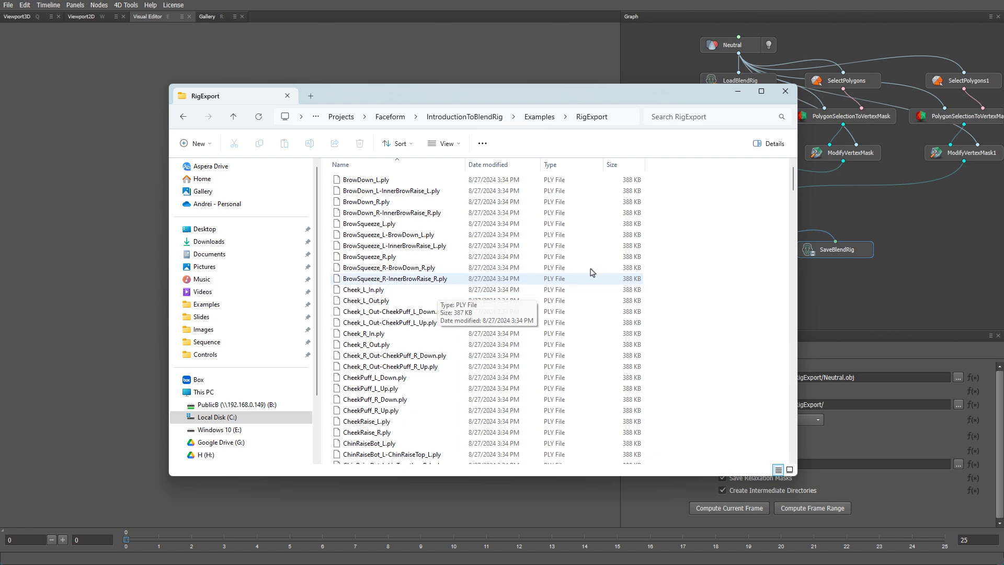
mouse_move(793, 184)
left_mouse_down()
mouse_move(802, 451)
mouse_move(790, 418)
mouse_move(793, 172)
left_mouse_up()
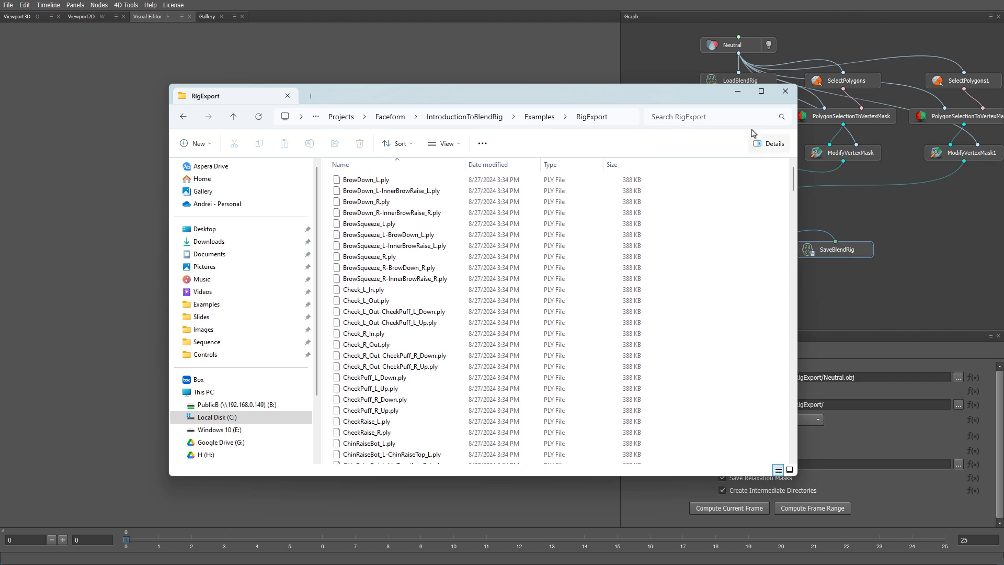
left_click(738, 91)
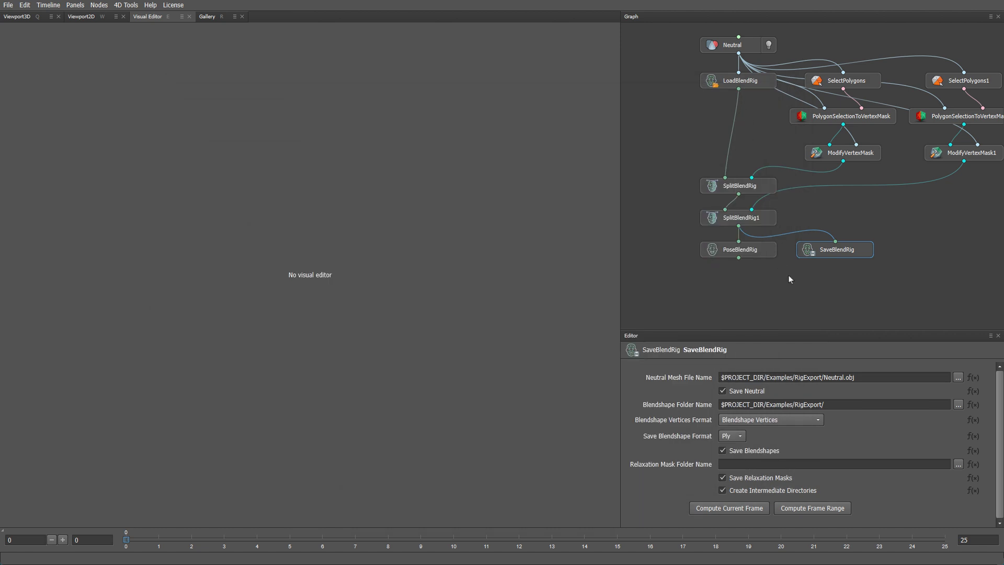
Step: Show the 3D viewport, add a LoadVertices node beside SplitBlendRig1, and connect the Neutral geometry to it
key("q")
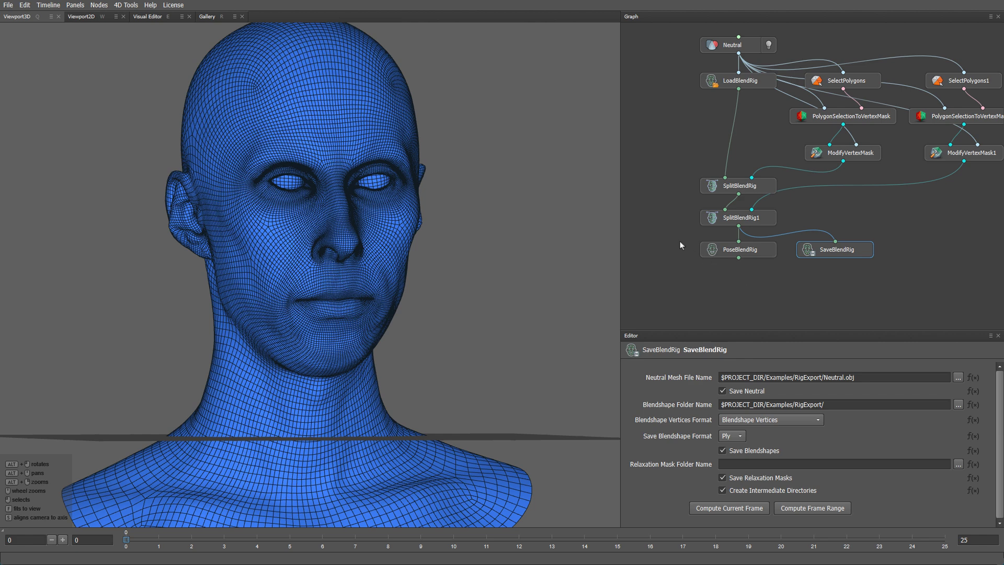
middle_click_drag(655, 222, 708, 256)
key("Tab")
type("loadve")
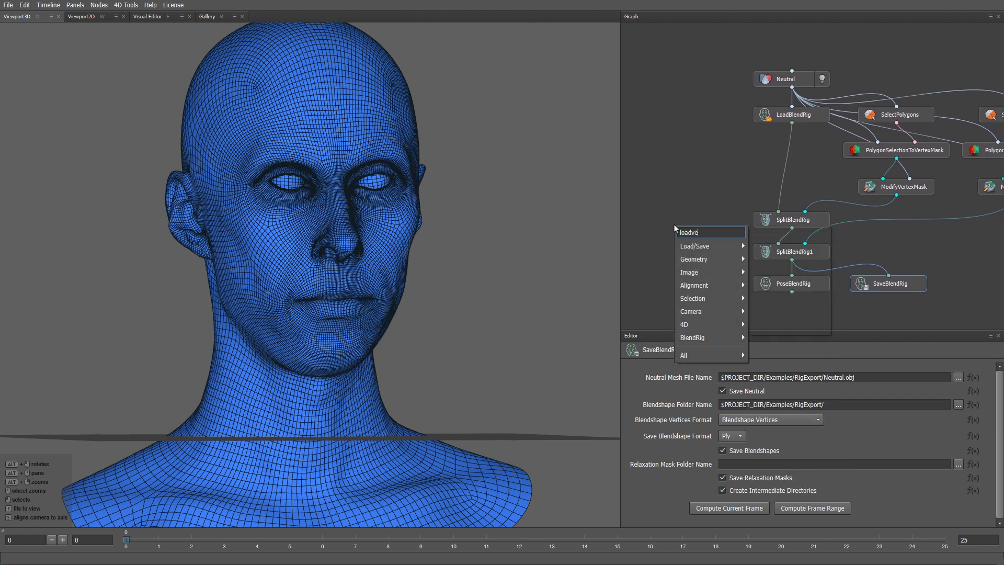
key("Return")
left_click_drag(688, 224, 688, 251)
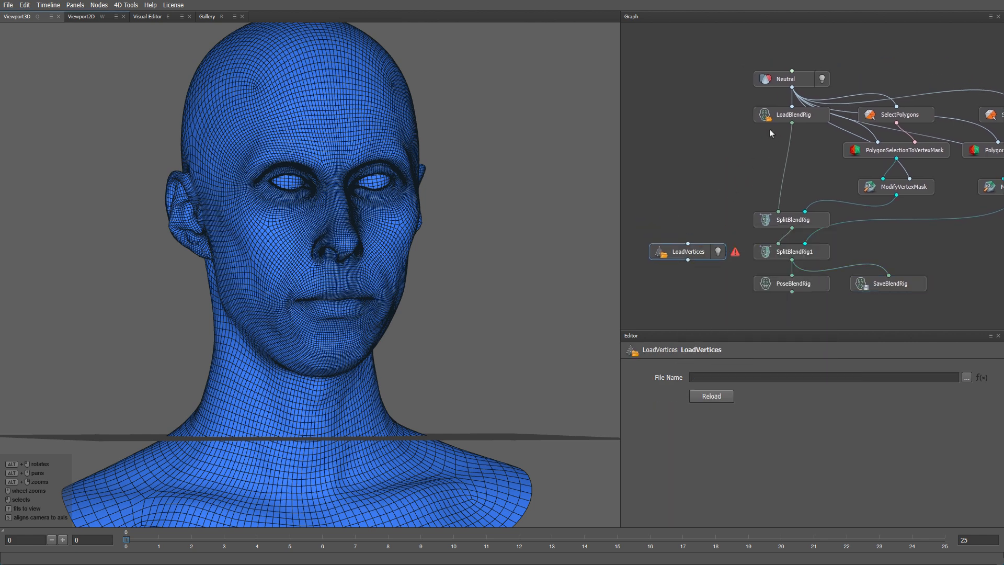
left_click_drag(792, 87, 688, 244)
Step: Load Frame000000.ply from the Examples/Sequence folder into LoadVertices as a file sequence, adjusting the timeline to it
left_click(966, 377)
left_click(345, 30)
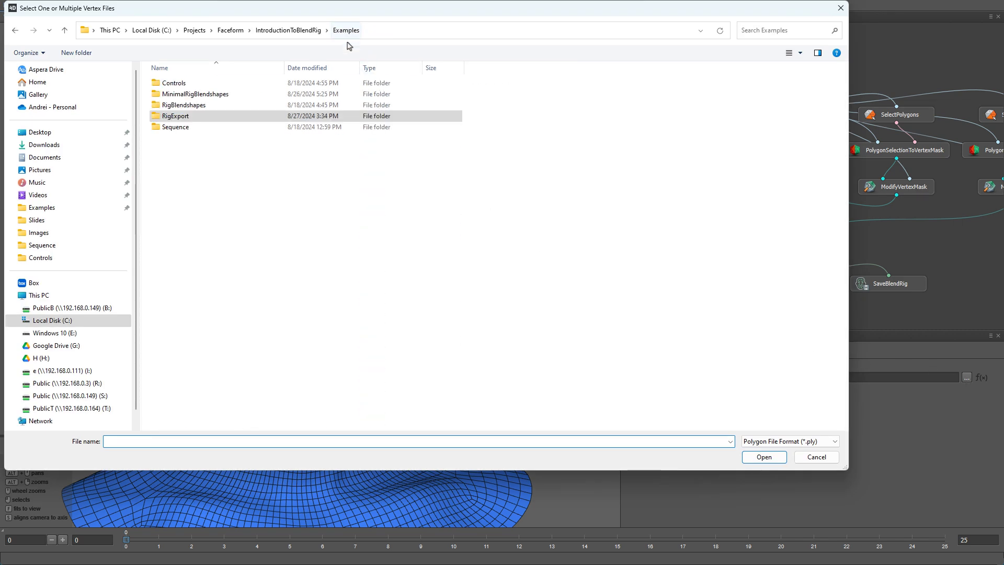
double_click(194, 130)
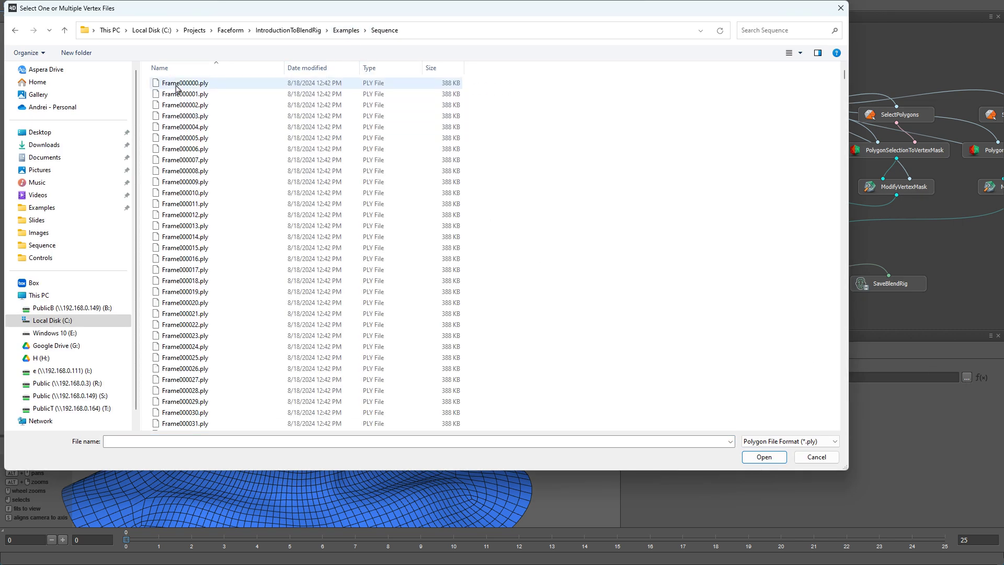
double_click(178, 86)
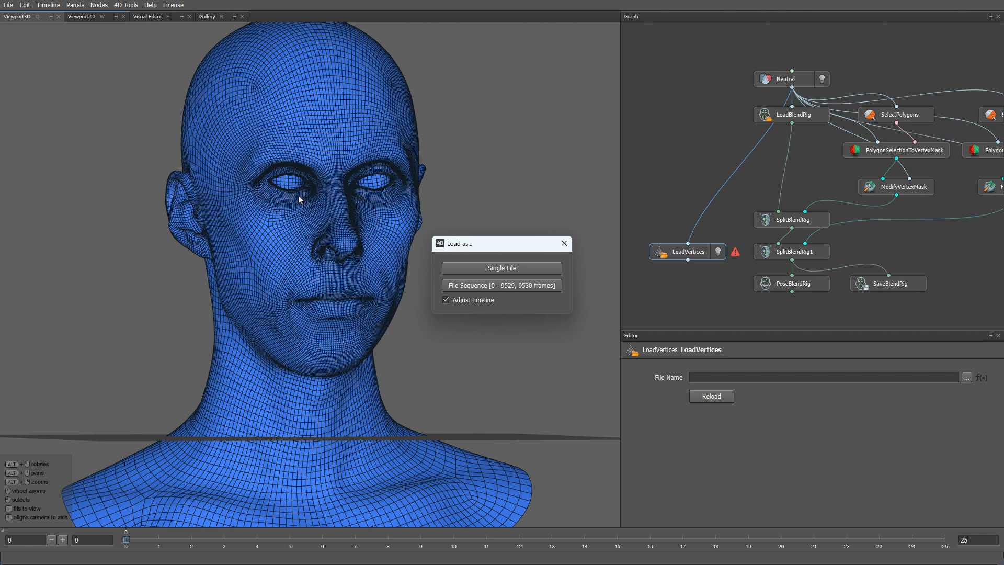
left_click(494, 285)
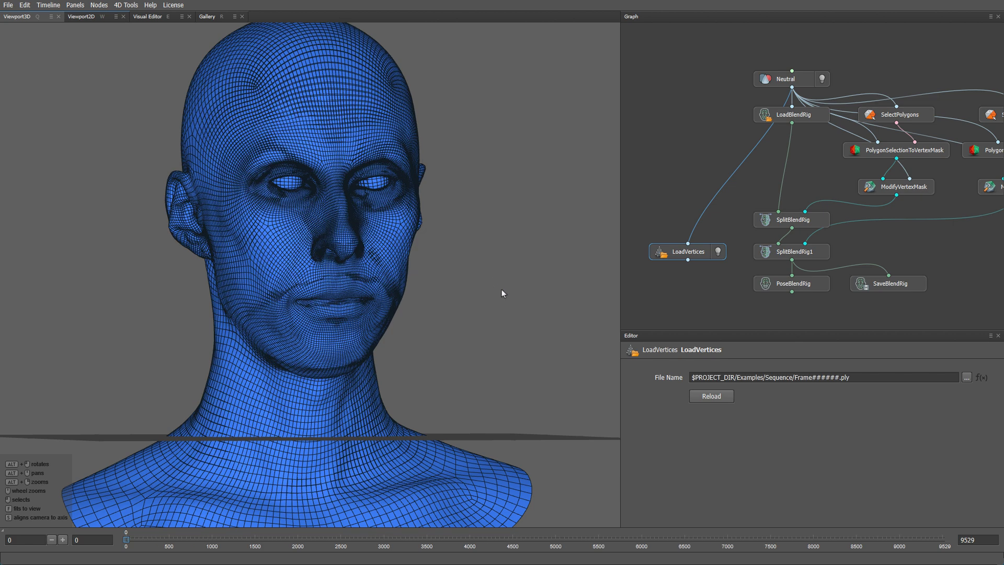
Step: Turn off Neutral's wireframe, then show the LoadVertices result without Neutral at frame 1217
left_click(767, 85)
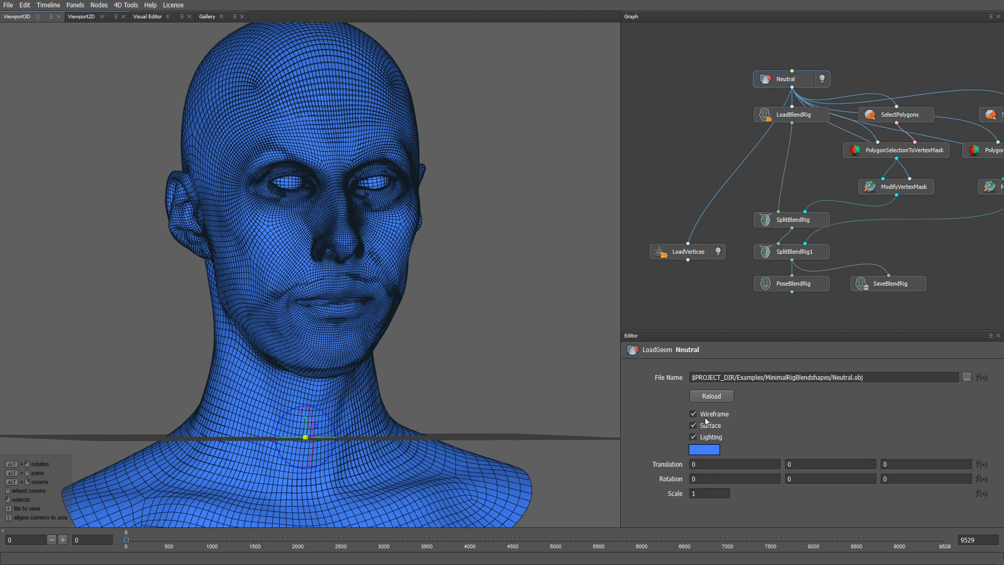
left_click(707, 414)
left_click(688, 252)
left_click_drag(126, 539, 232, 544)
left_click(719, 253)
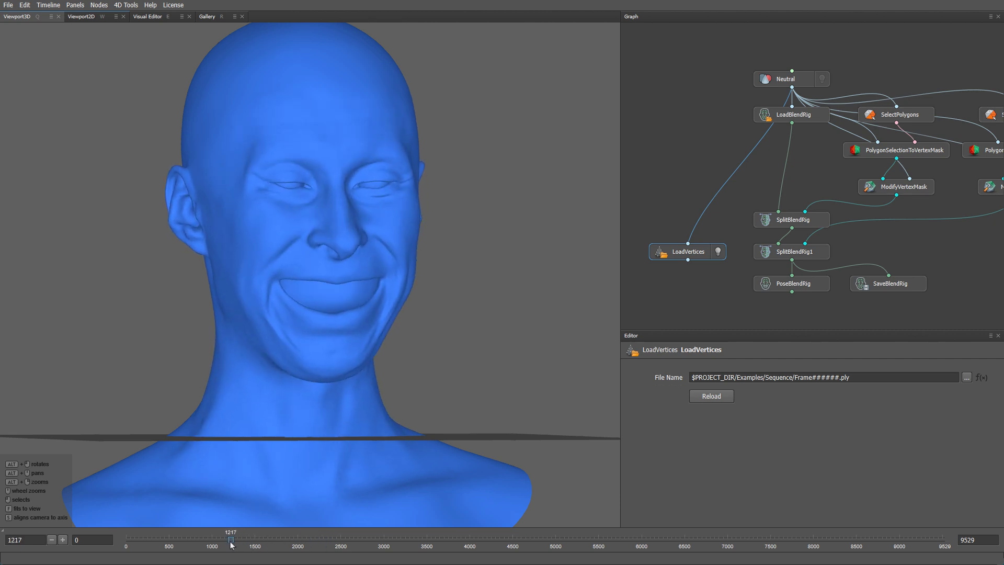
Step: Add a FitBlendRig node below PoseBlendRig and connect SplitBlendRig1's rig and the LoadVertices geometry to its inputs
middle_click_drag(665, 294, 698, 266)
key("Tab")
type("fitble")
key("Return")
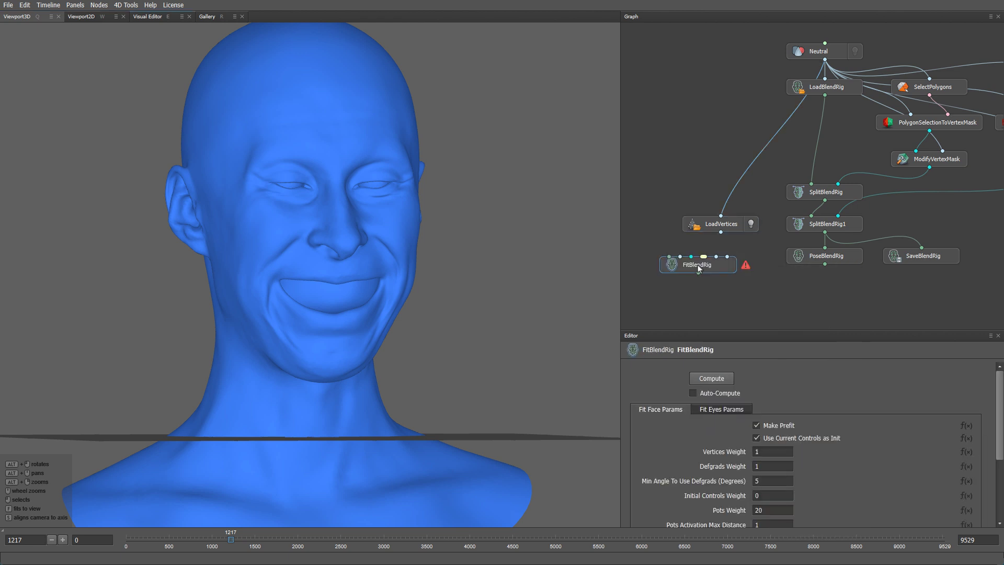
left_click_drag(680, 265, 703, 256)
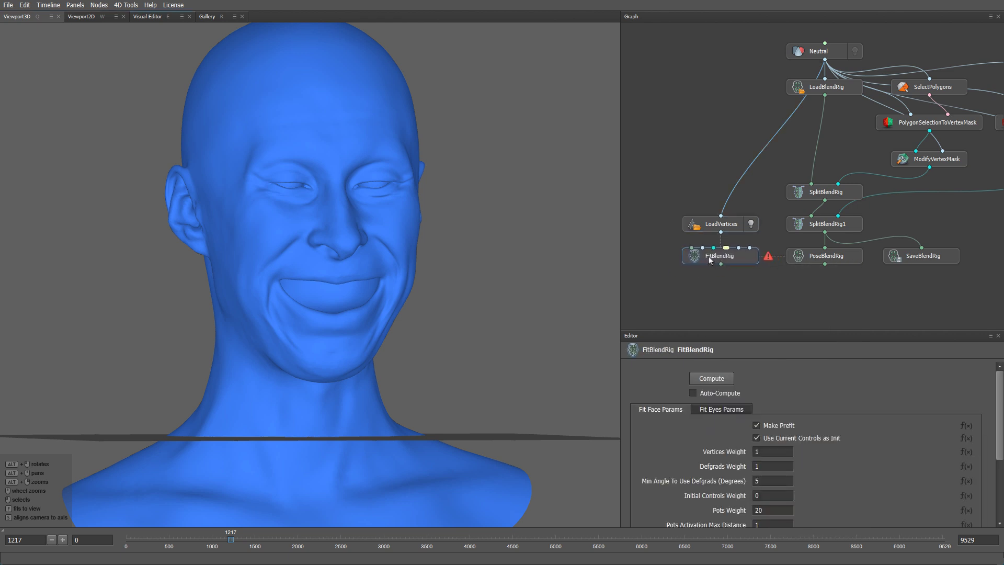
left_click_drag(825, 232, 691, 248)
left_click_drag(706, 257, 810, 291)
middle_click_drag(768, 293, 719, 265)
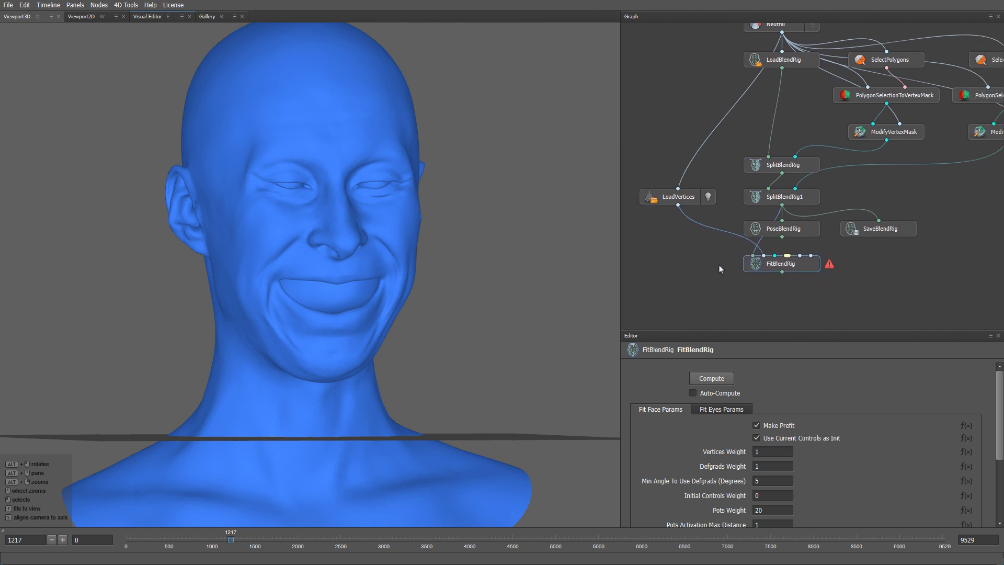
Step: Turn off Fit Eyes Using Transforms in FitBlendRig's eye parameters and compute the fit
left_click(727, 409)
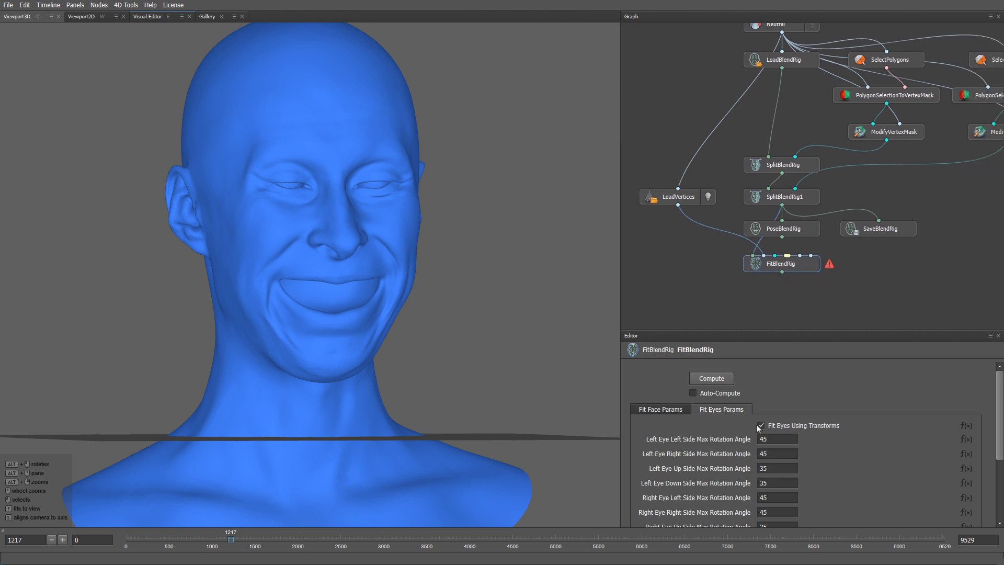
left_click(717, 379)
Step: Add a BlendRigToGeom node below FitBlendRig and connect FitBlendRig's output to it
middle_click_drag(773, 307, 777, 262)
right_click(777, 261)
type("BlendRig")
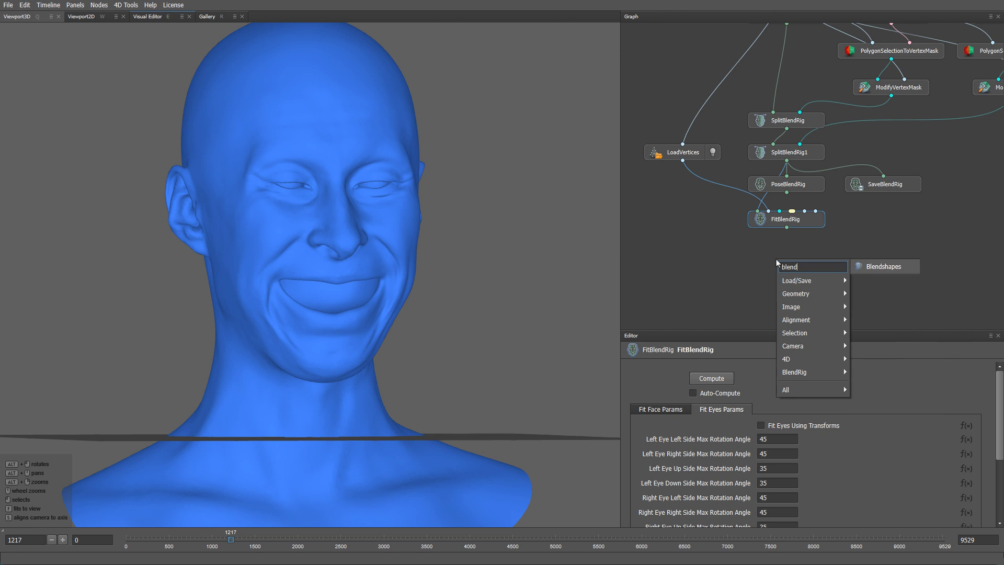
key("Return")
left_click_drag(787, 228, 798, 256)
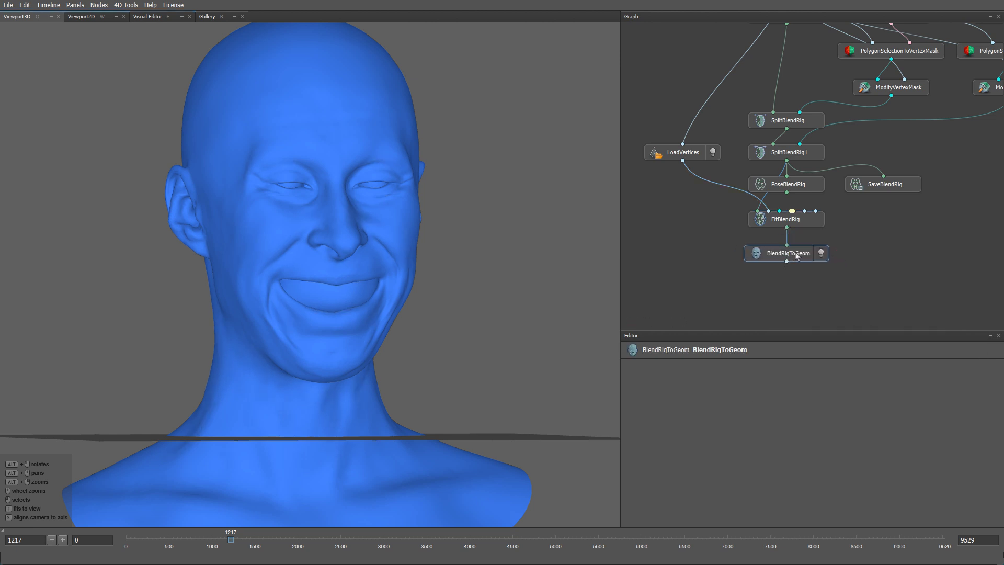
Step: Add a Transform node directly below LoadVertices and feed the loaded geometry into it
middle_click_drag(681, 219, 689, 222)
right_click(689, 222)
type("Transform")
key("Return")
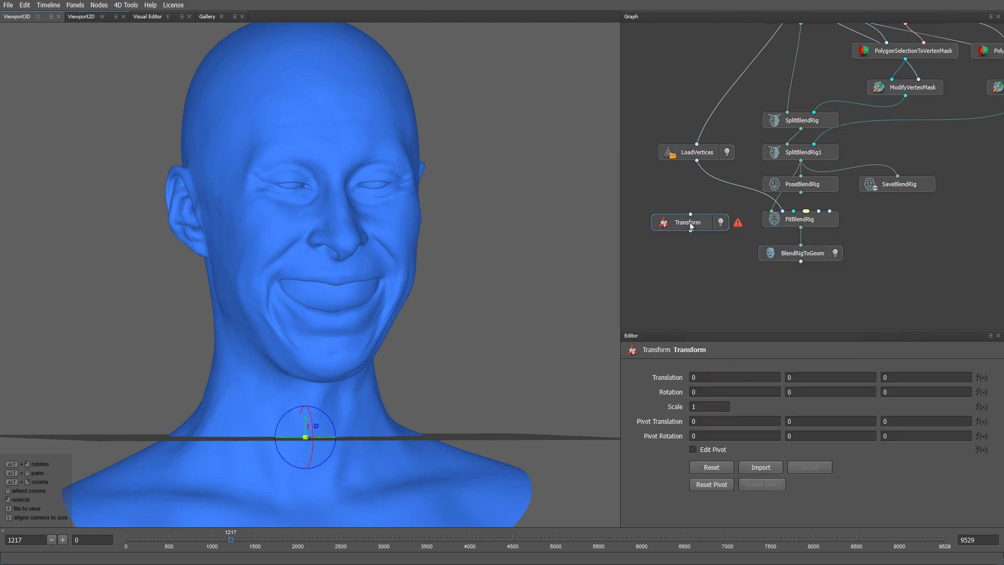
left_click_drag(691, 226, 697, 176)
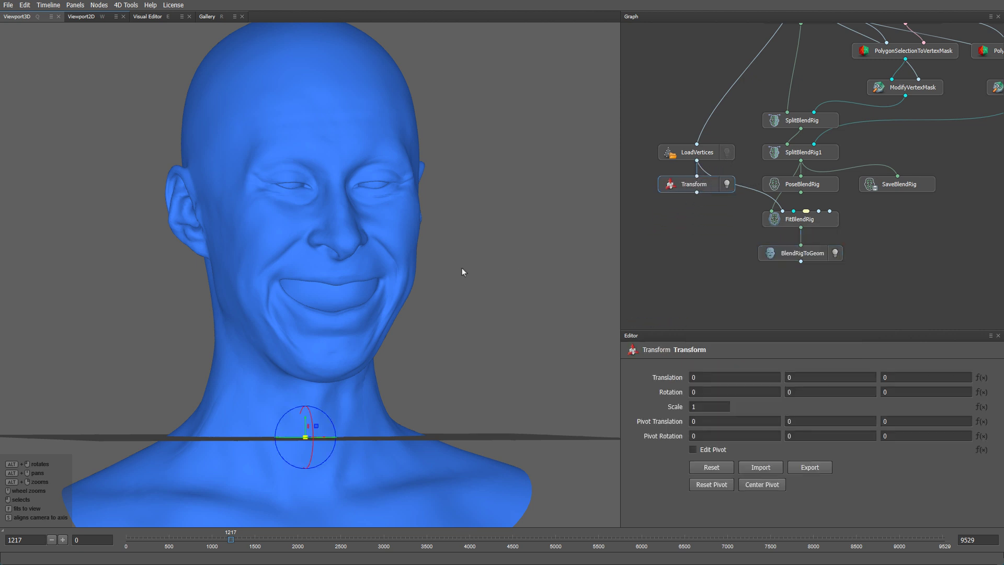
Step: Move the transformed head about -20.28 units along X so it stands beside the fitted head
left_click_drag(476, 268, 459, 290, "alt")
left_click_drag(324, 437, 45, 452)
middle_click_drag(216, 425, 244, 422, "alt")
left_click_drag(243, 422, 329, 377, "alt")
middle_click_drag(329, 378, 356, 362, "alt")
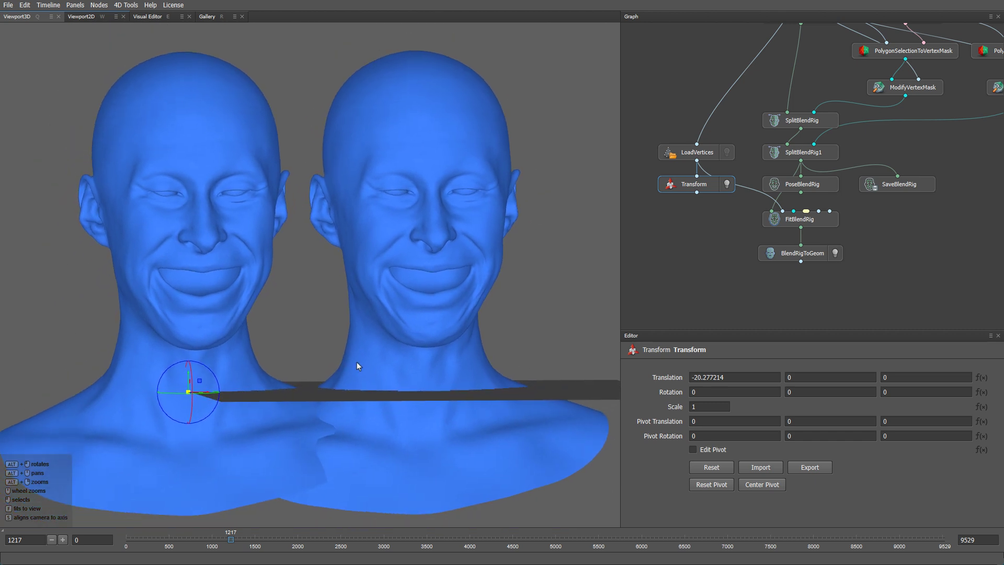
Step: Compare the original LoadVertices head with the fitted BlendRigToGeom head by toggling their visibility, then show both heads side by side
left_click(727, 182)
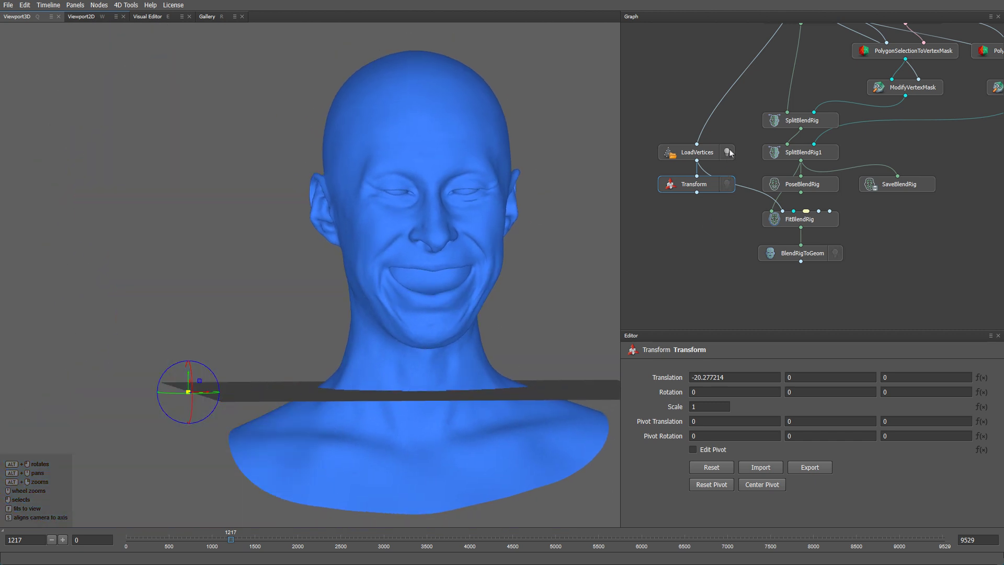
left_click(726, 153)
left_click(833, 255)
left_click(726, 152)
left_click(835, 254)
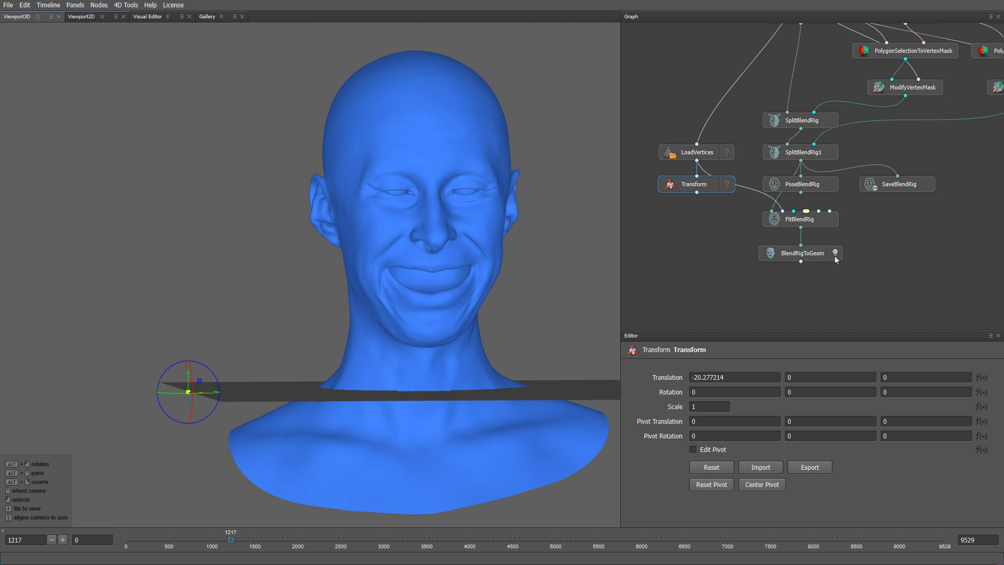
left_click(727, 185)
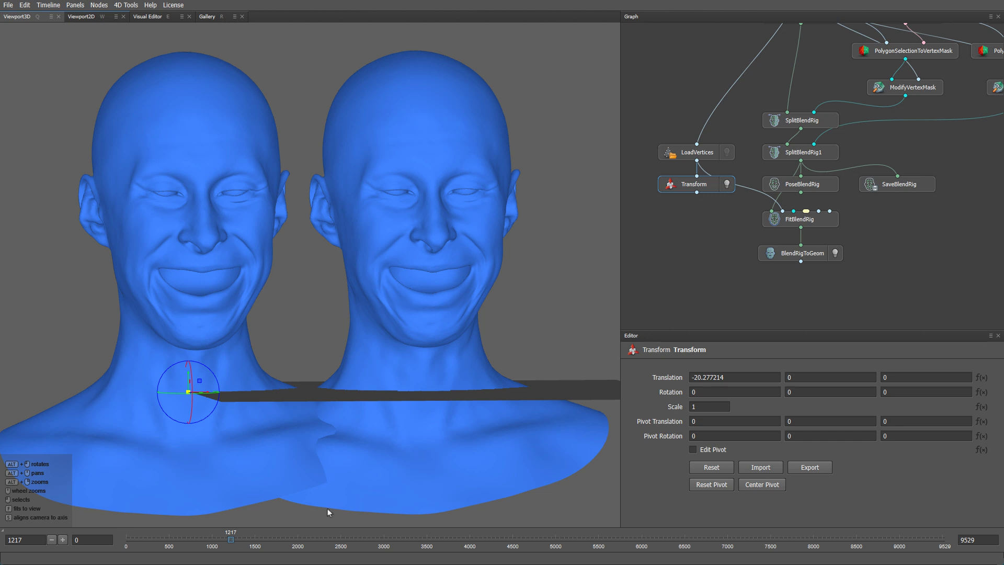
Step: Move the timeline to frame 651
left_click_drag(231, 539, 183, 547)
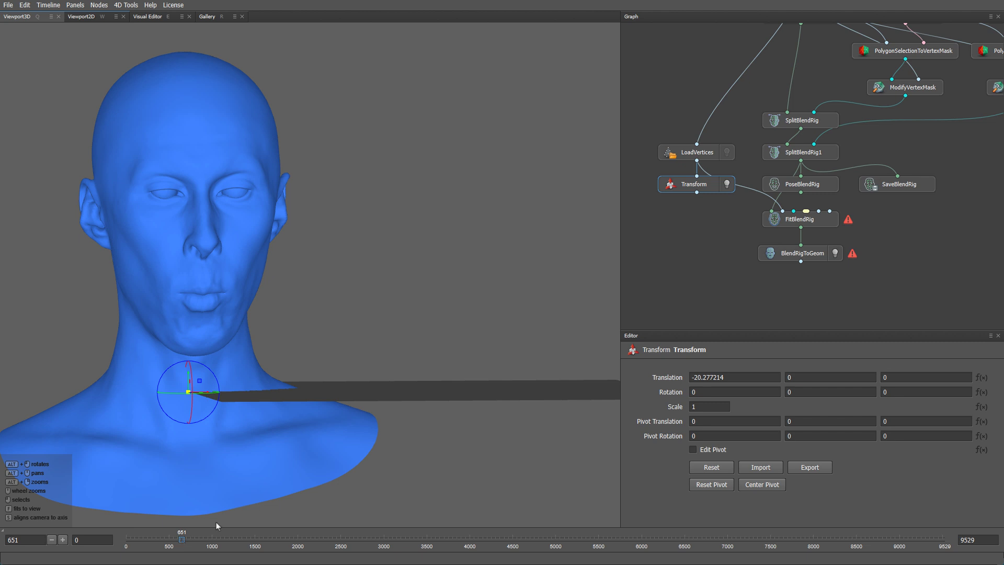
Step: Compute the fit for the current frame by selecting FitBlendRig, and review its face and eye fitting parameters
left_click(820, 220)
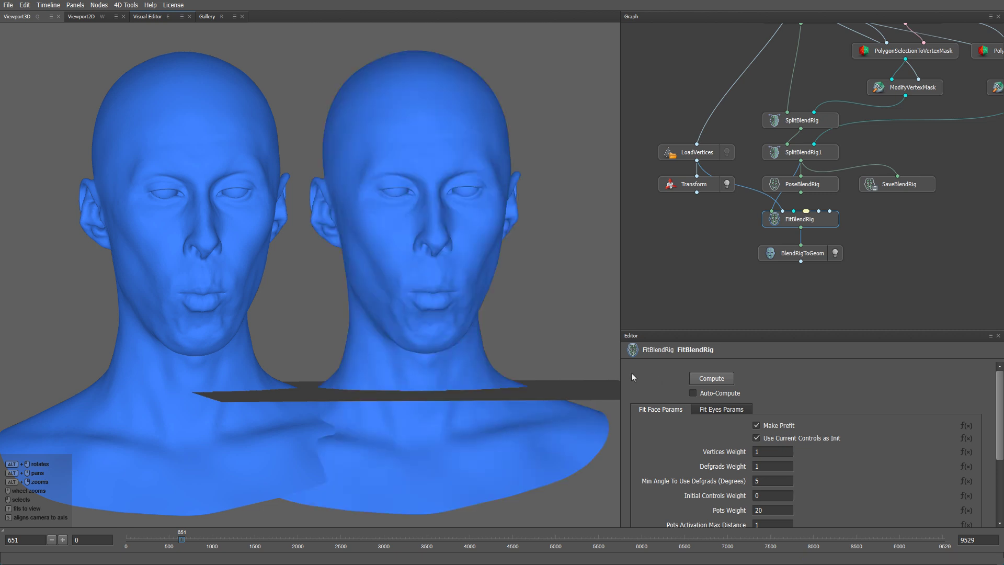
mouse_move(544, 349)
left_mouse_down("alt")
mouse_move(481, 333)
mouse_move(463, 340)
mouse_move(490, 350)
mouse_move(561, 347)
mouse_move(551, 350)
left_mouse_up("alt")
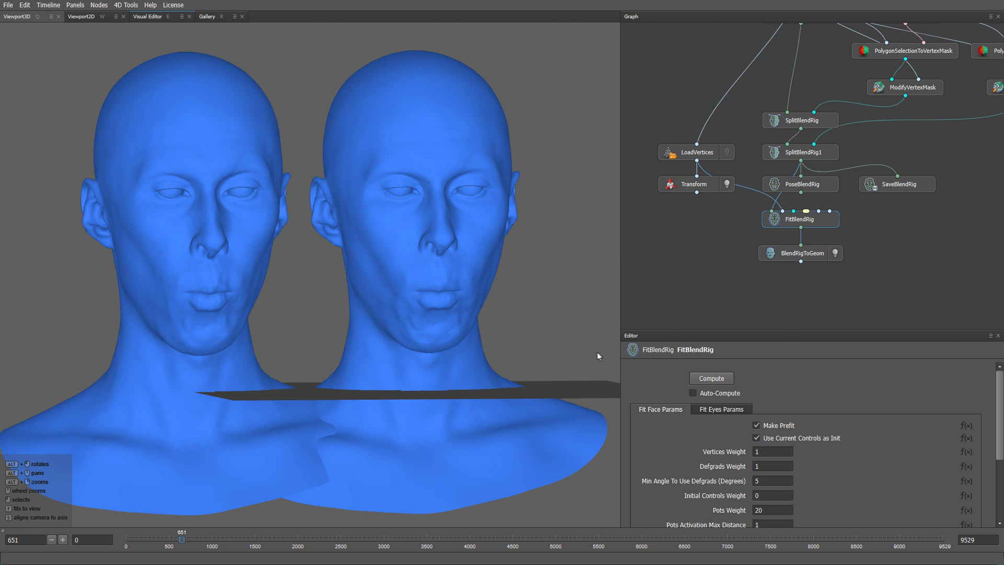
left_click(707, 411)
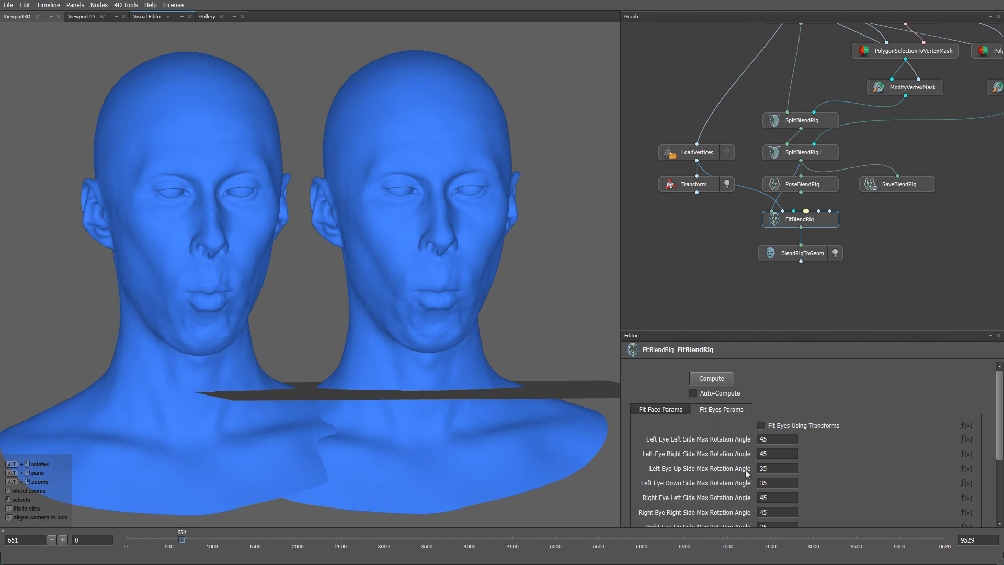
left_click(680, 409)
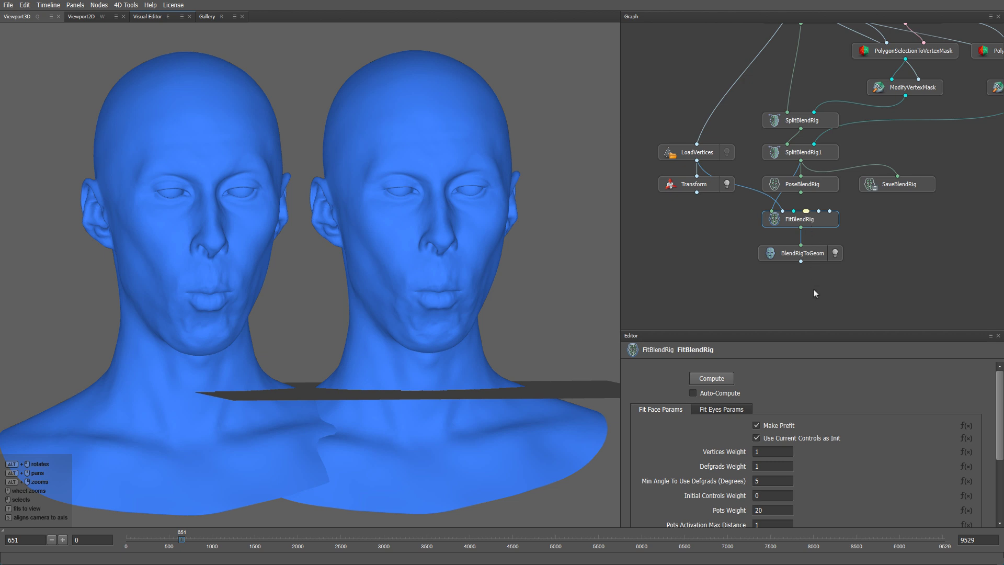
Step: Add a SaveBlendRigControls node below BlendRigToGeom and feed the fitted rig into it
middle_click_drag(813, 289, 798, 274)
key("Tab")
type("saveblrn")
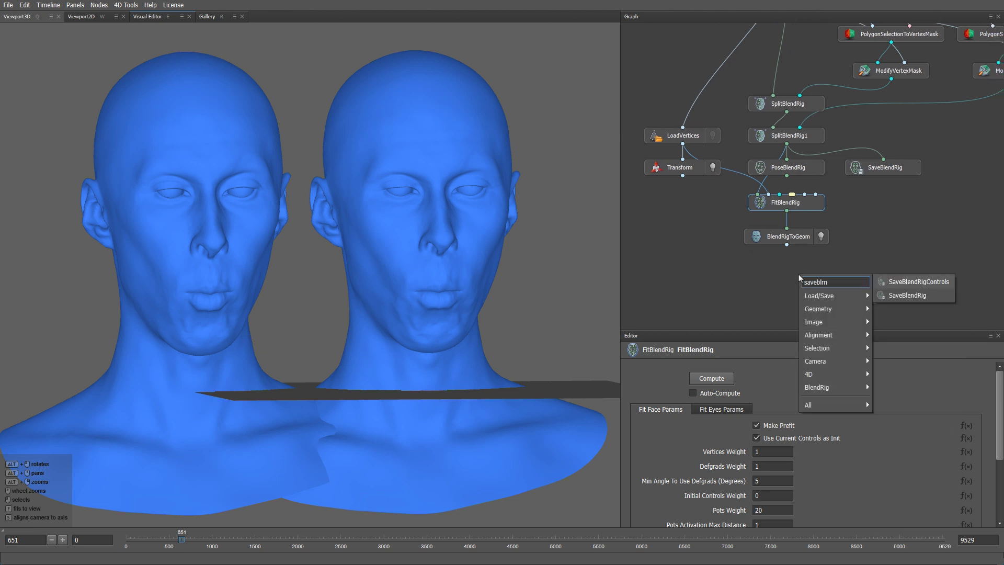
key("Return")
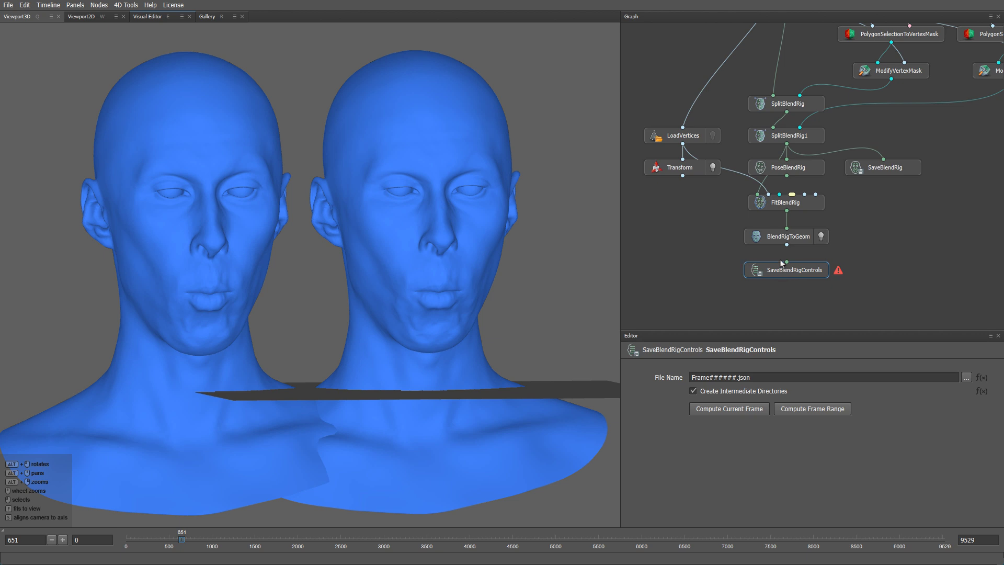
left_click_drag(786, 244, 787, 262)
Step: Create a ControlExport folder in Examples and set the controls output file to Frame######.json inside it
left_click(966, 377)
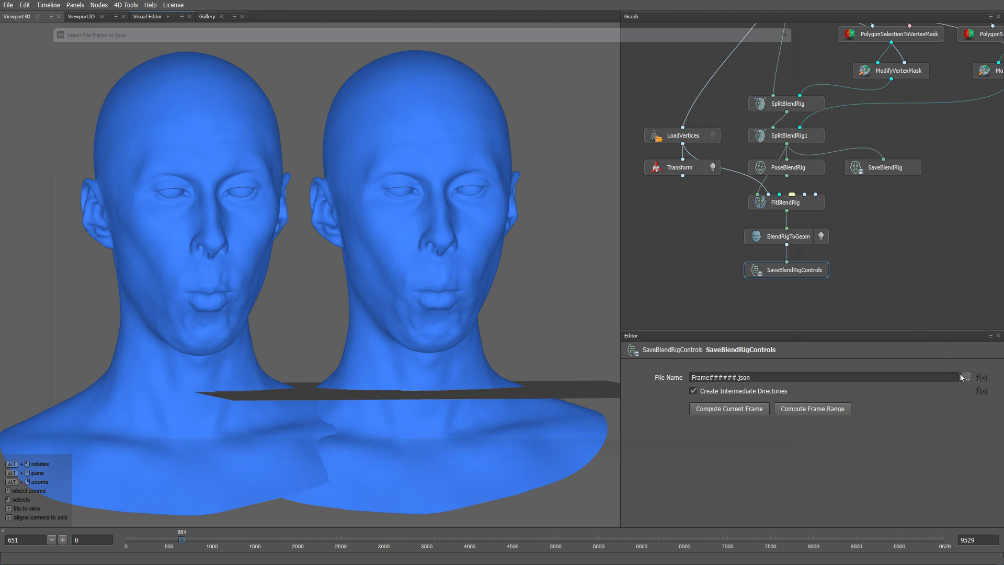
left_click(51, 184)
key("ctrl+shift+n")
type("ControlExport")
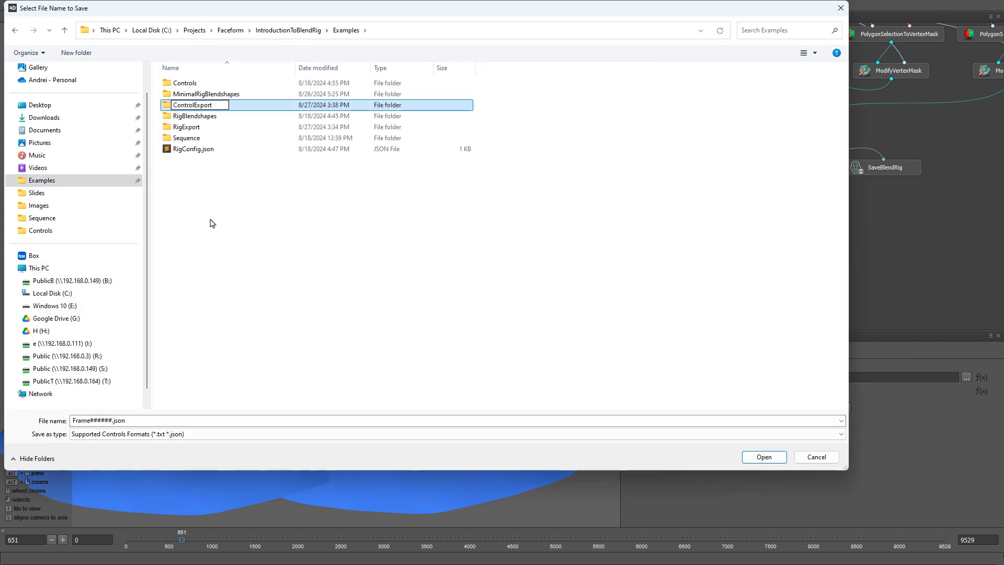
key("Return")
key("Return")
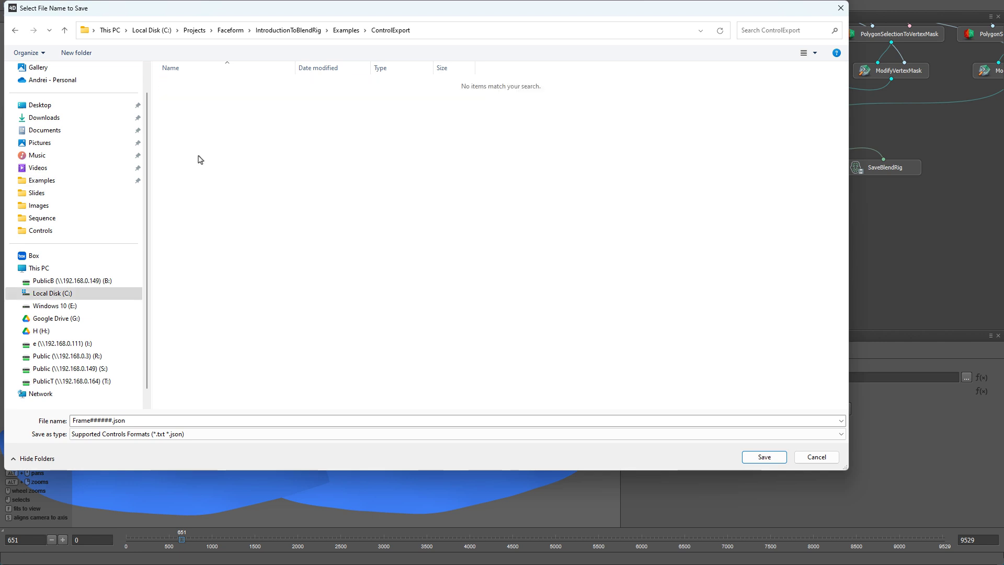
left_click(766, 457)
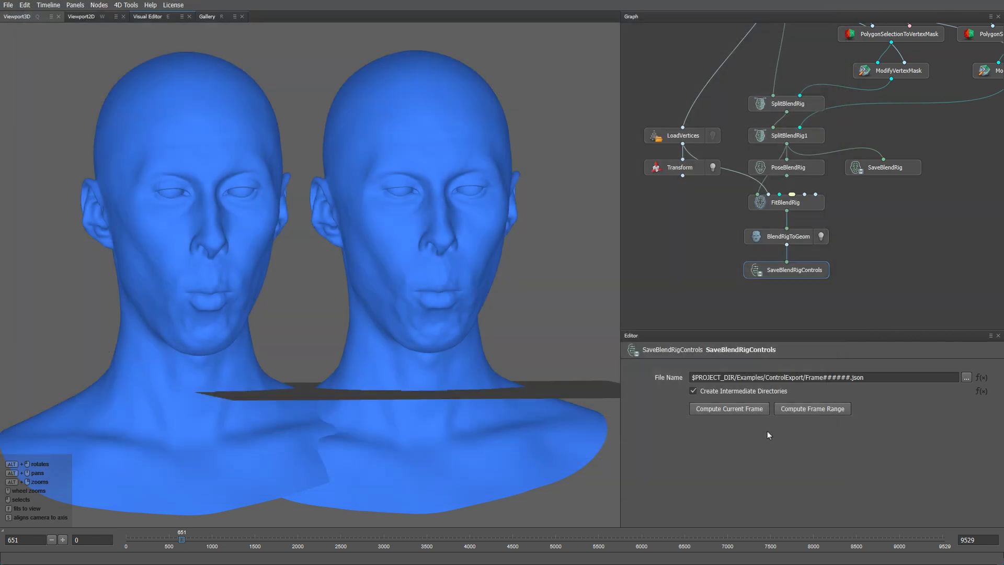
Step: Check the frame range export settings without starting the export, and view the existing control files in the Examples/Controls folder
left_click(819, 410)
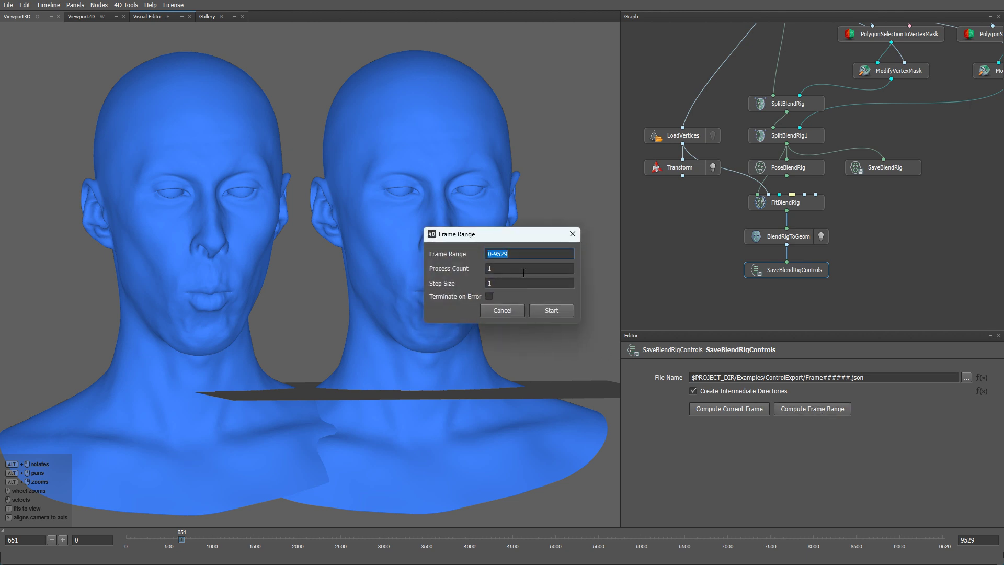
left_click(574, 239)
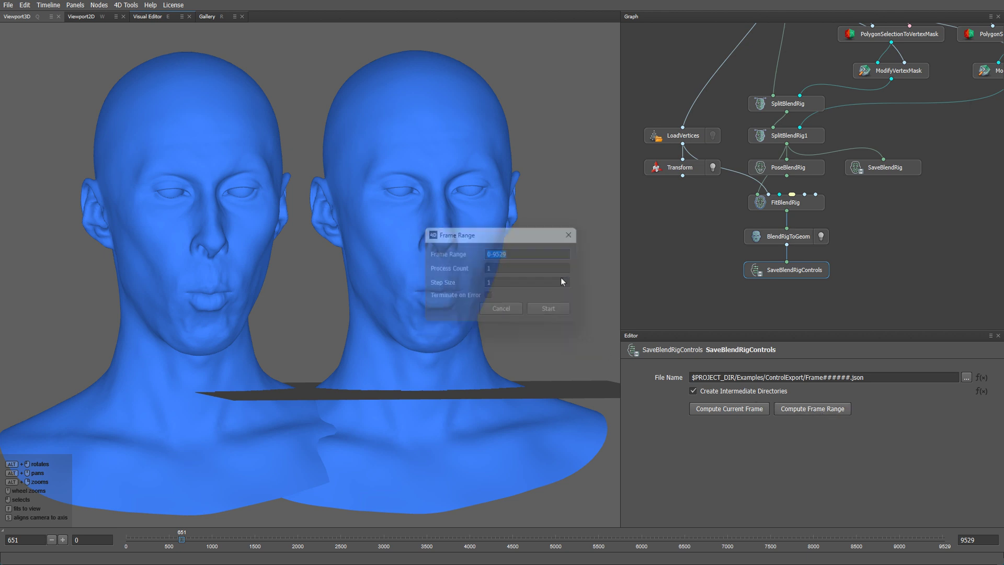
left_click(480, 563)
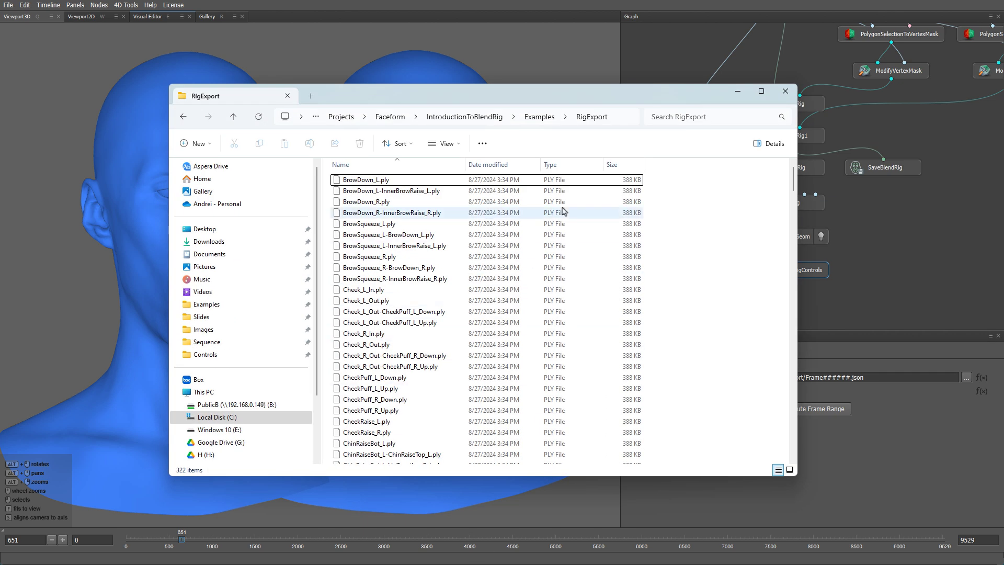
left_click(543, 120)
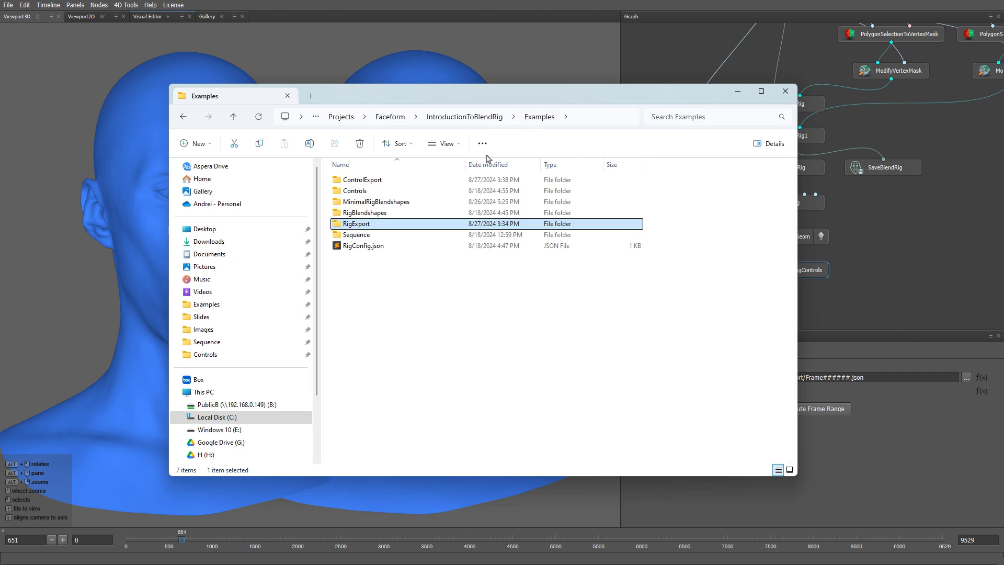
double_click(360, 191)
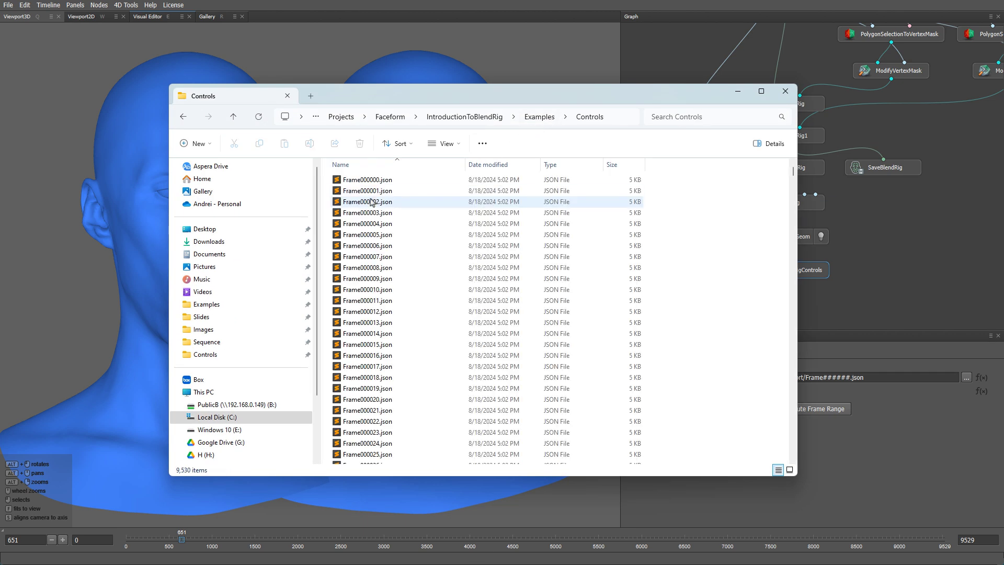
left_click(738, 92)
Step: Add a LoadBlendRigControls node below SaveBlendRig and feed SplitBlendRig1's rig output into it
key("Tab")
type("loadblen")
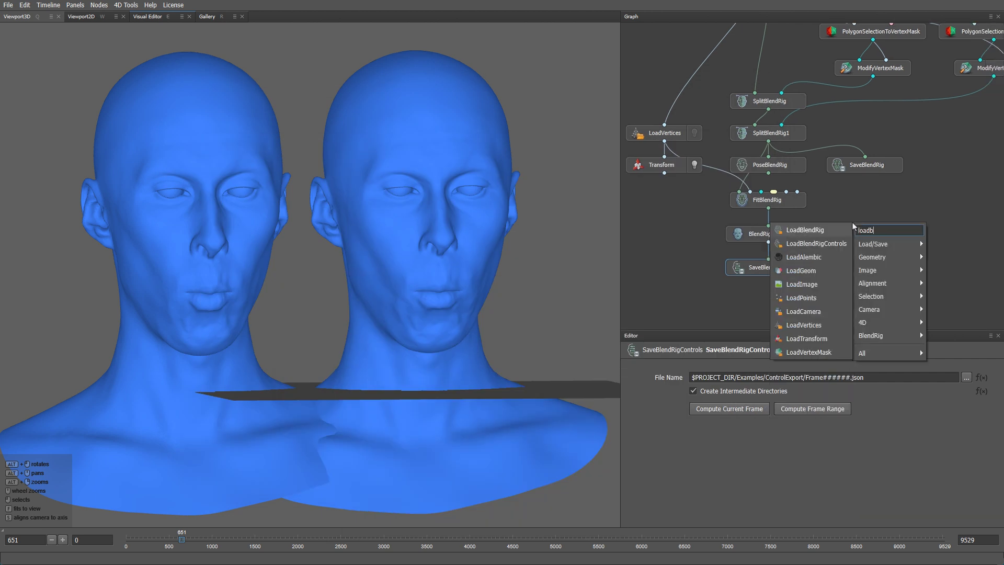
key("Down")
key("Return")
left_click_drag(852, 222, 864, 201)
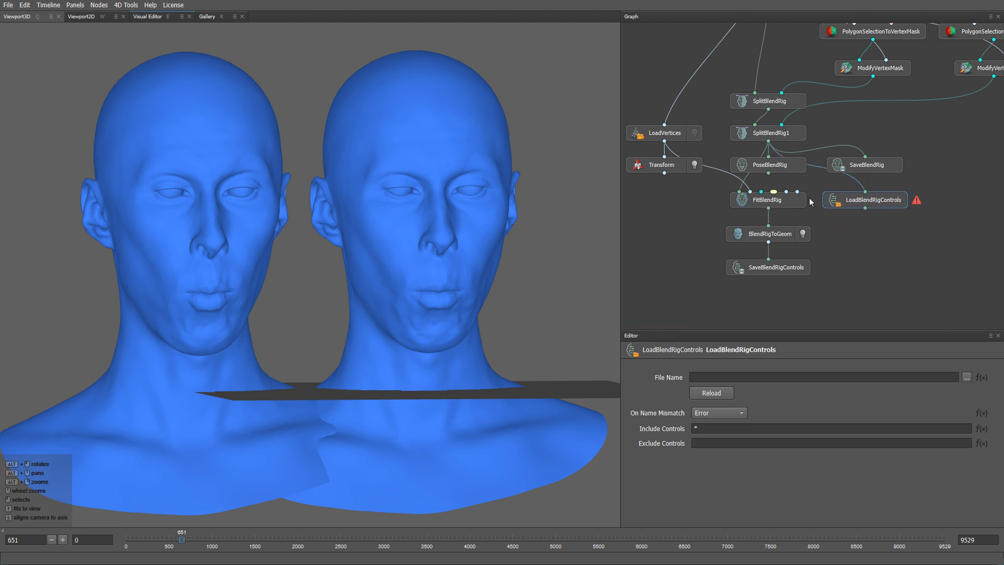
Step: Delete the FitBlendRig, SaveBlendRig and SaveBlendRigControls nodes while keeping BlendRigToGeom
left_click(790, 201)
left_click(864, 169, "shift")
left_click(787, 235, "shift")
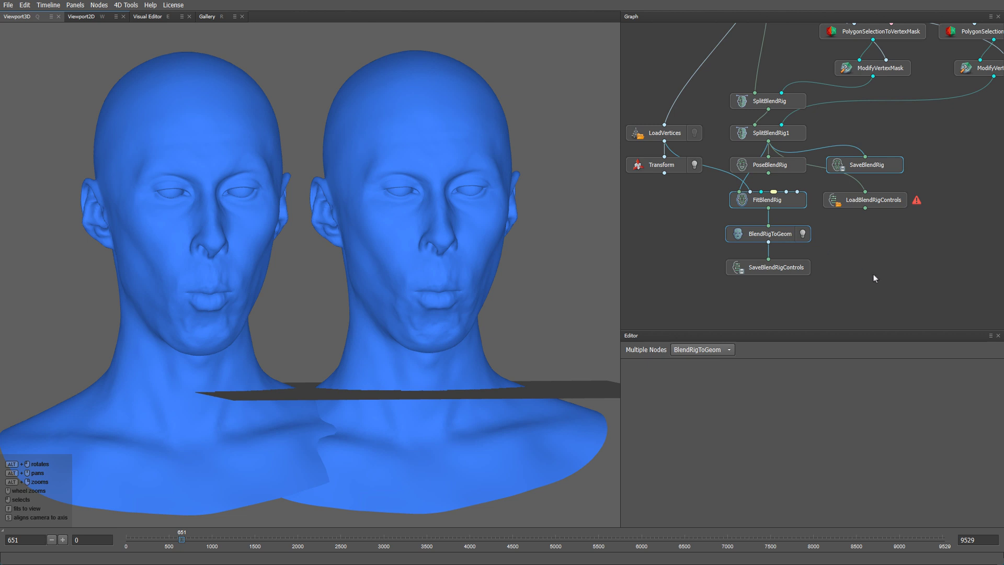
left_click(789, 266, "shift")
left_click(787, 240, "ctrl")
key("Delete")
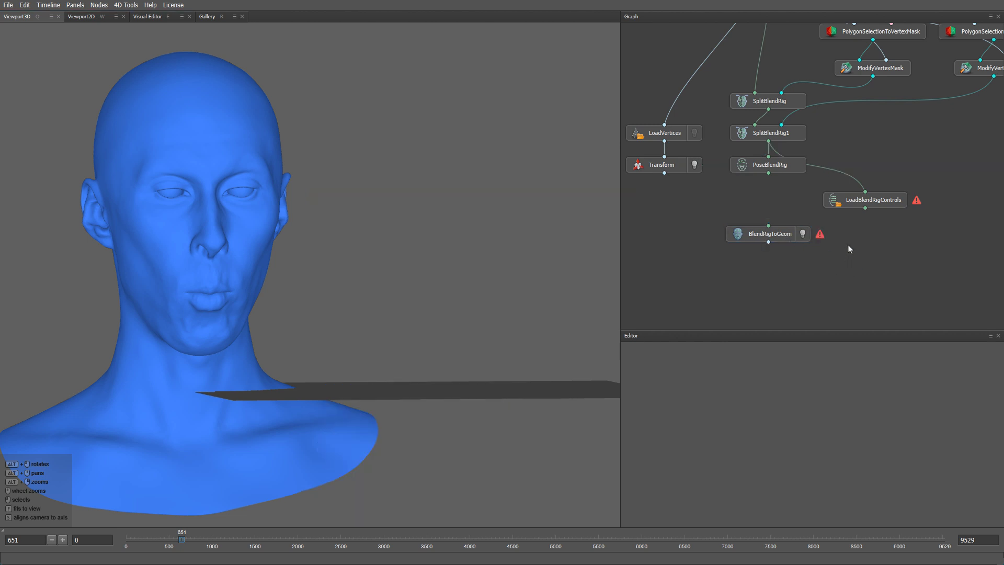
Step: Move LoadBlendRigControls between PoseBlendRig and BlendRigToGeom, and load the Frame######.json sequence from the Examples/Controls folder into it
left_click_drag(850, 205, 753, 203)
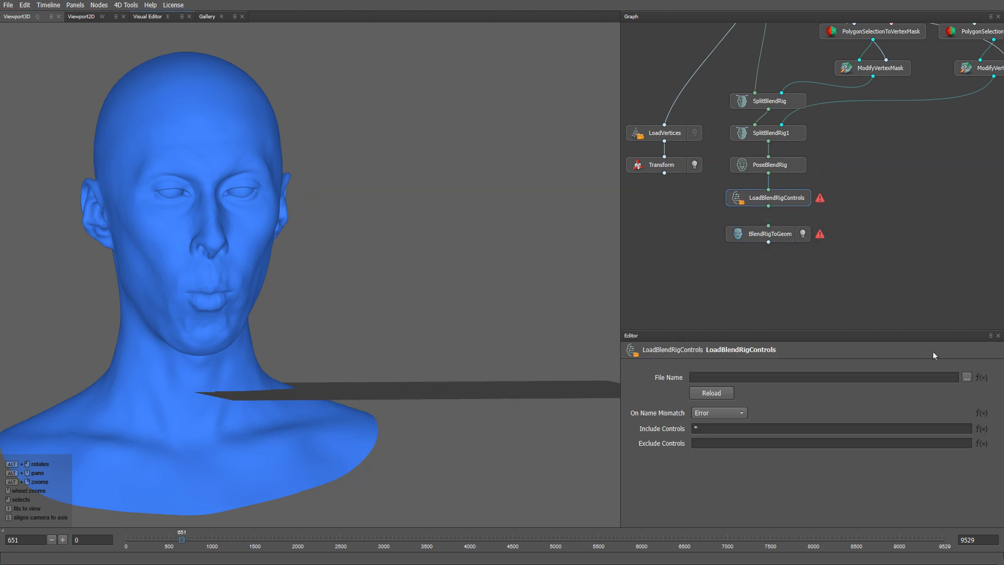
left_click(967, 377)
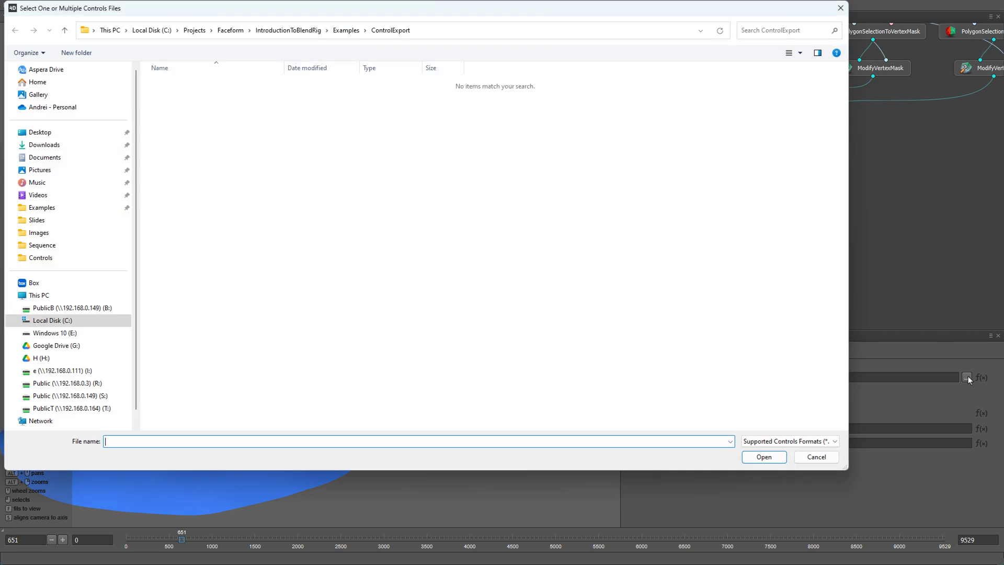
left_click(348, 30)
double_click(174, 94)
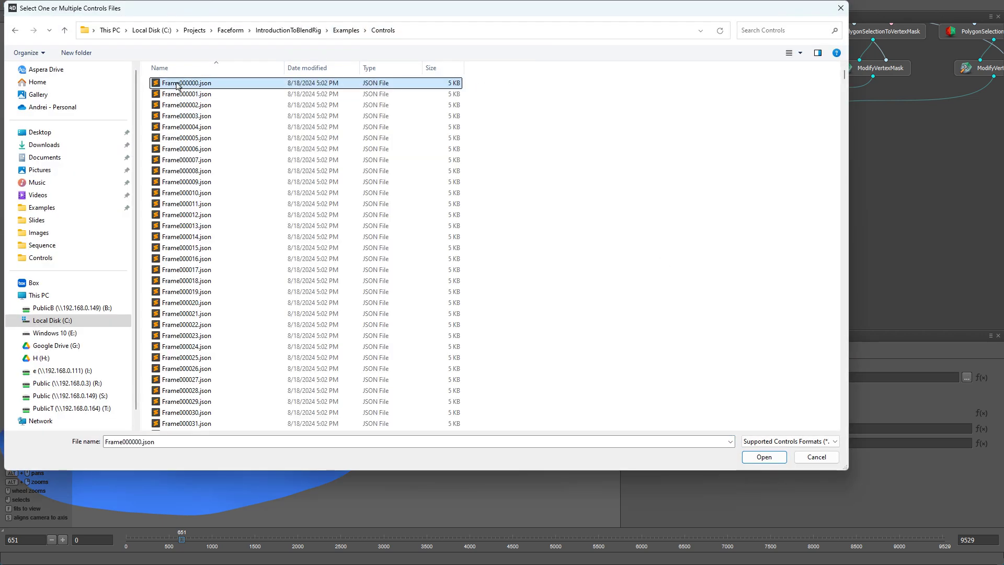
double_click(179, 84)
left_click(500, 284)
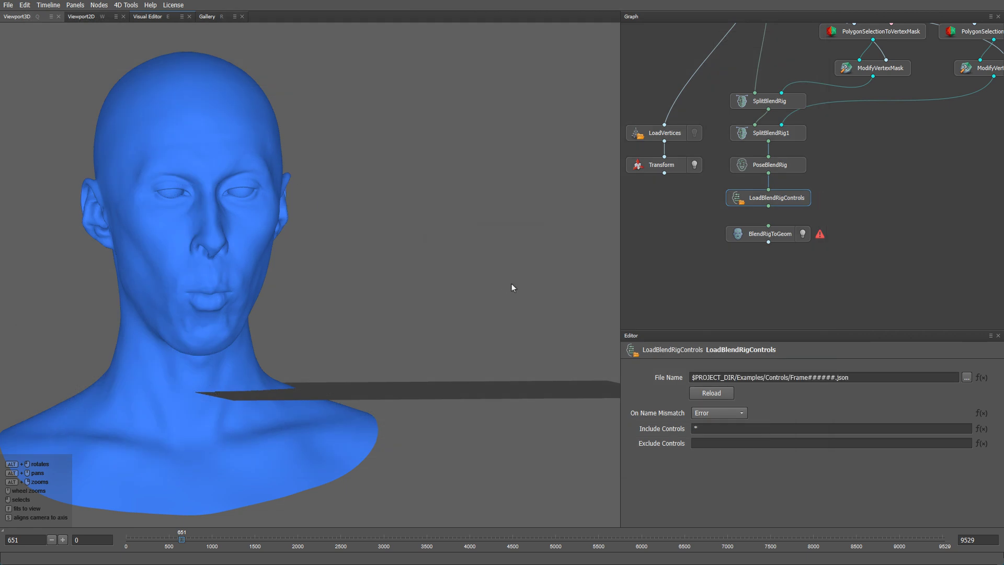
Step: Show the rig's control sliders and scrub the timeline to frame 2111 to watch the loaded control values
key("e")
left_click(211, 540)
left_click_drag(227, 544, 308, 548)
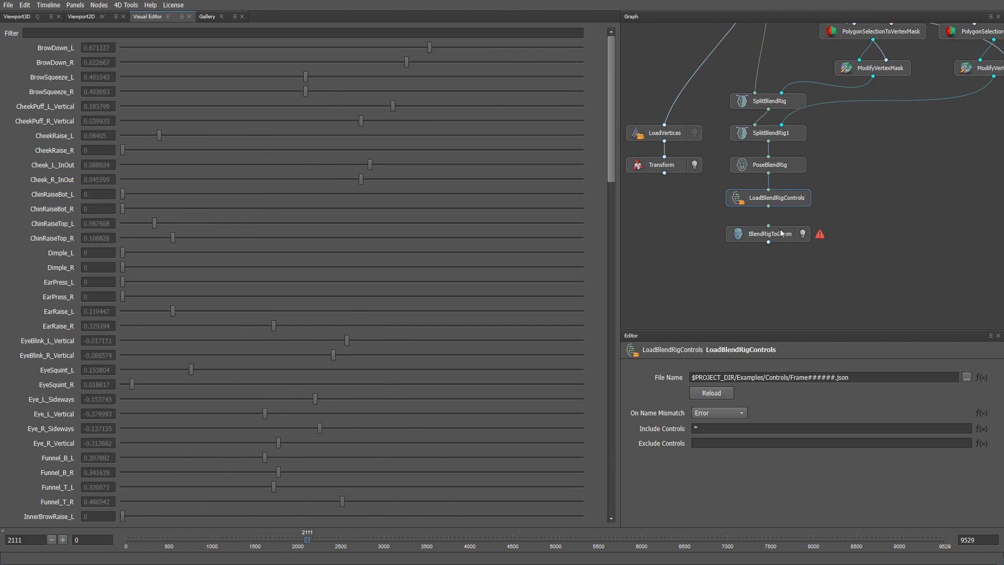
Step: Connect LoadBlendRigControls to BlendRigToGeom and compare both heads in 3D while scrubbing to frame 3657
left_click_drag(768, 206, 775, 238)
key("q")
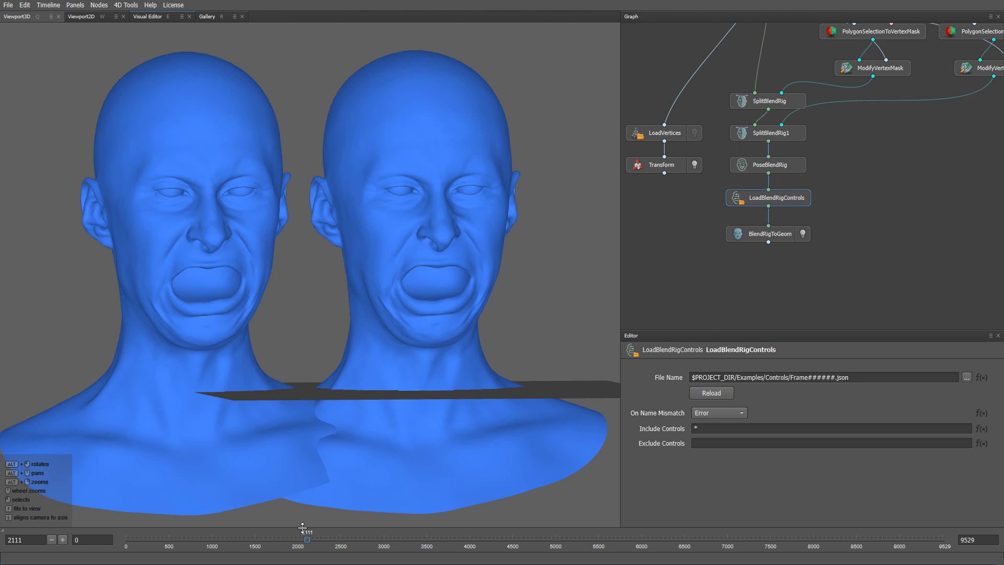
left_click_drag(307, 539, 438, 547)
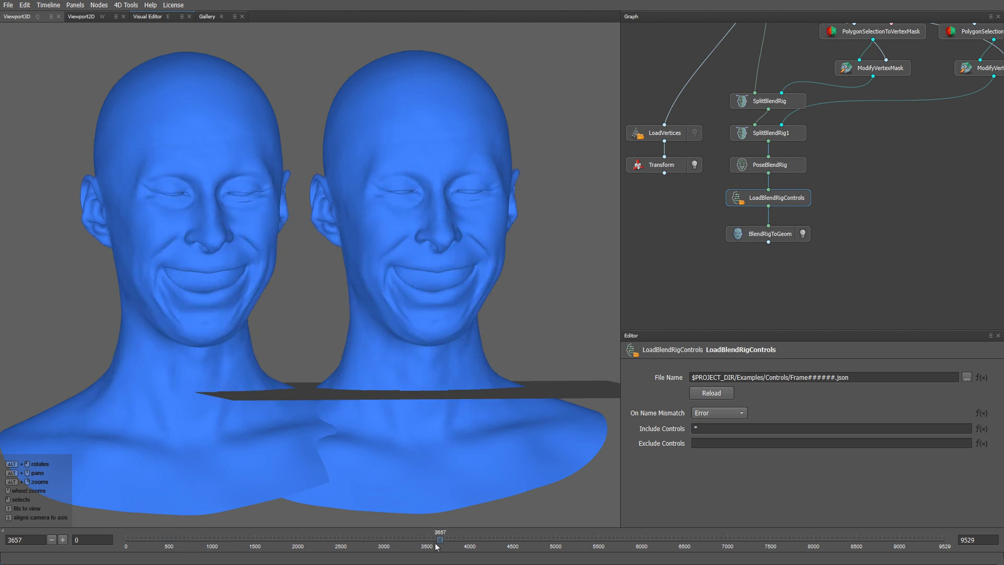
Step: Open Frame000000.json from the Controls folder in Sublime Text, examine its control values, and return to the node graph
key("alt+Tab")
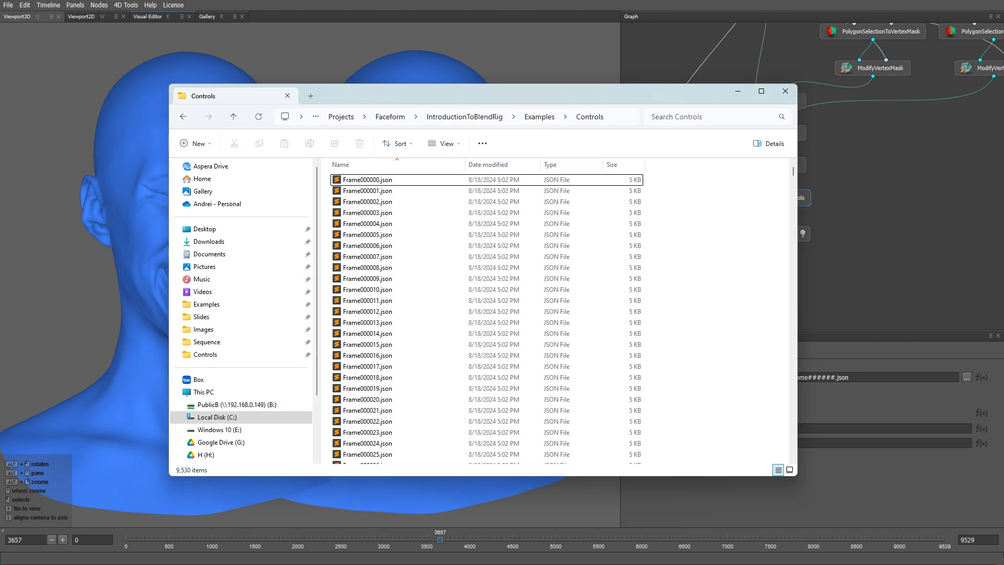
double_click(358, 180)
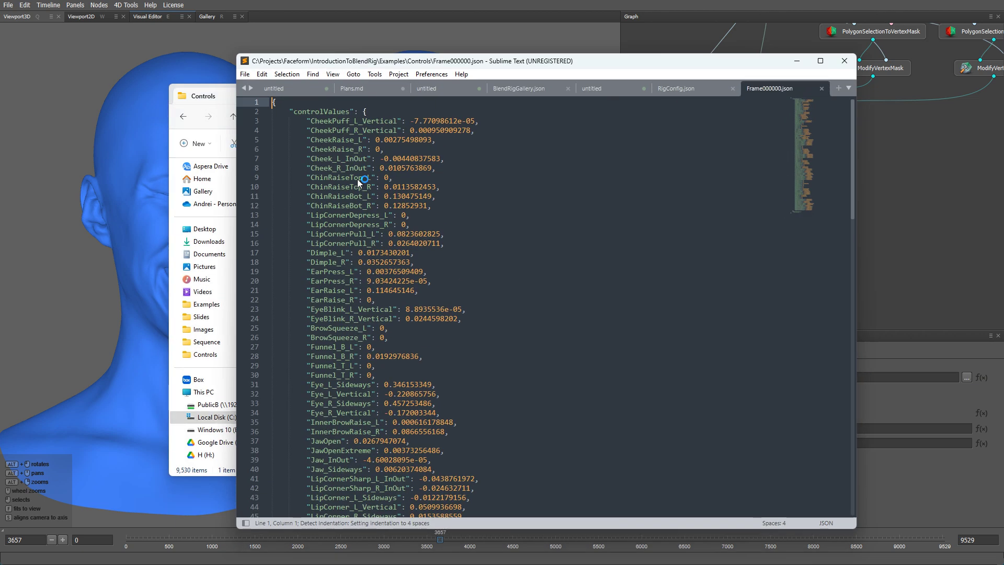
scroll(359, 180, "down", 7)
scroll(386, 215, "down", 17)
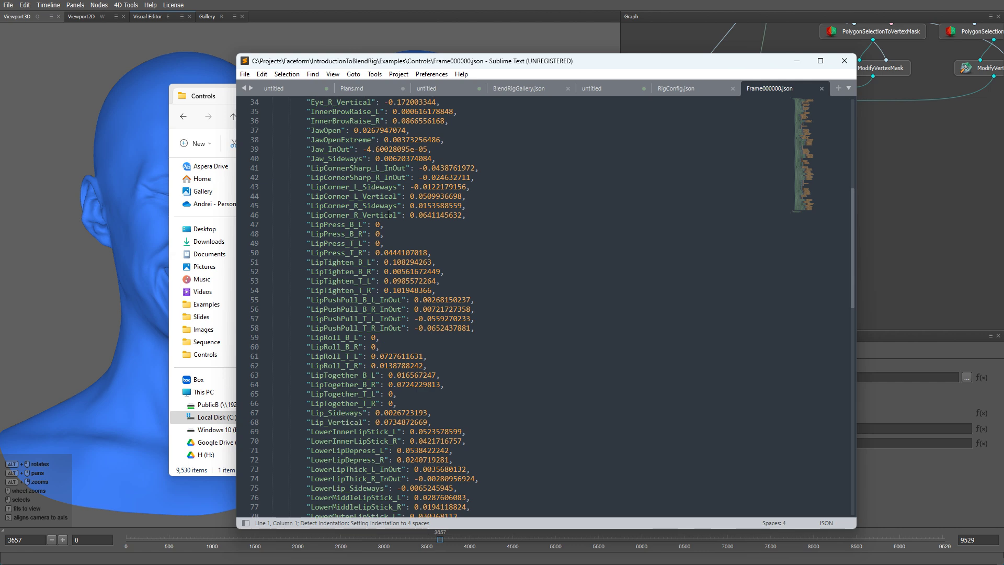
scroll(389, 215, "up", 10)
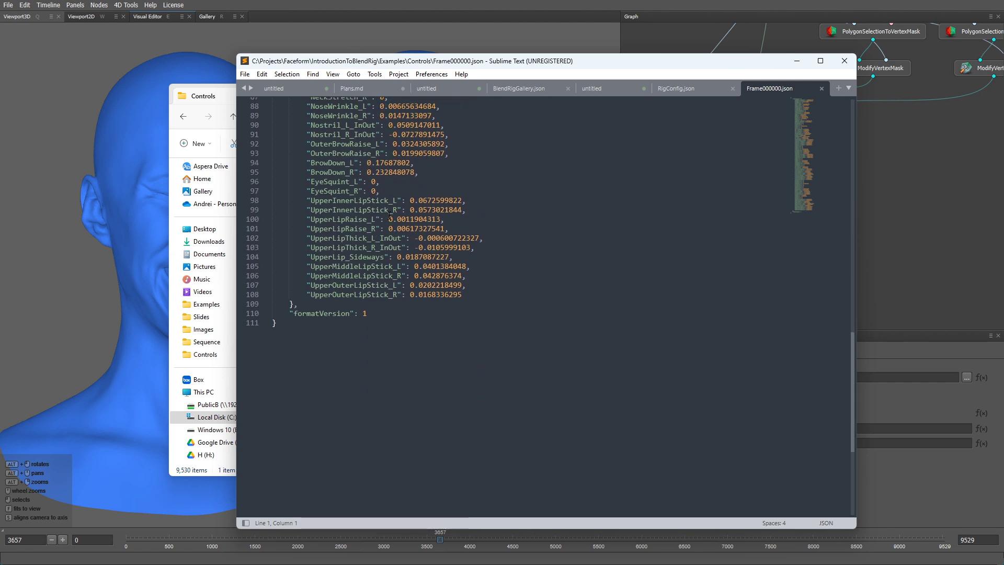
scroll(390, 215, "up", 15)
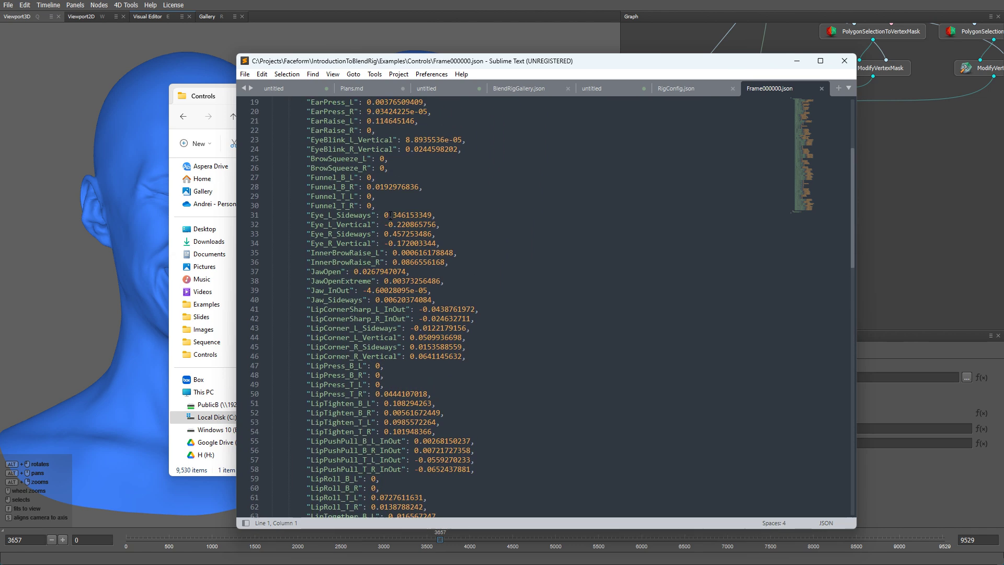
left_click(797, 61)
left_click(740, 92)
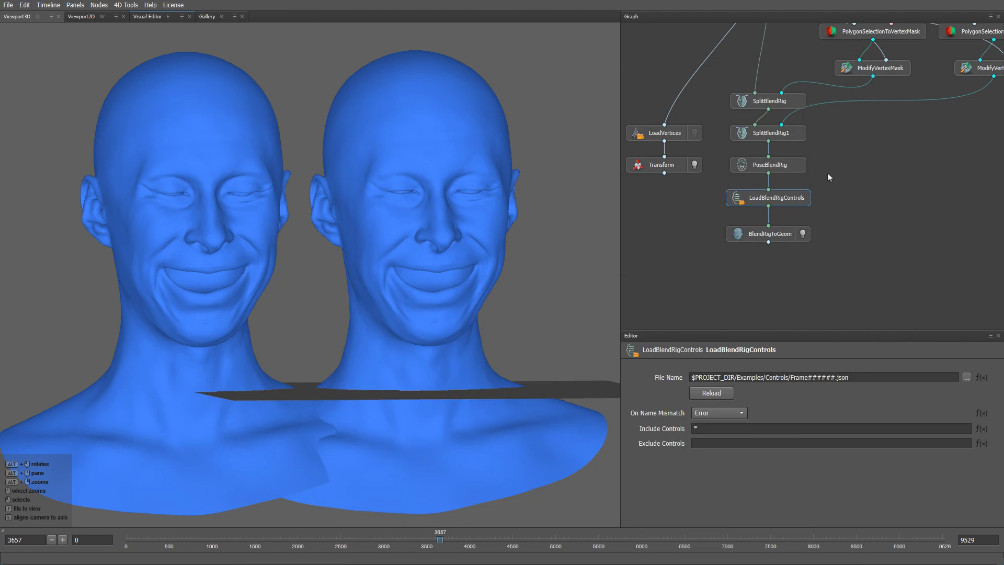
Step: Scrub the timeline to frame 7484 while comparing the original and rig-driven heads
left_click_drag(440, 539, 455, 539)
left_click_drag(501, 545, 770, 555)
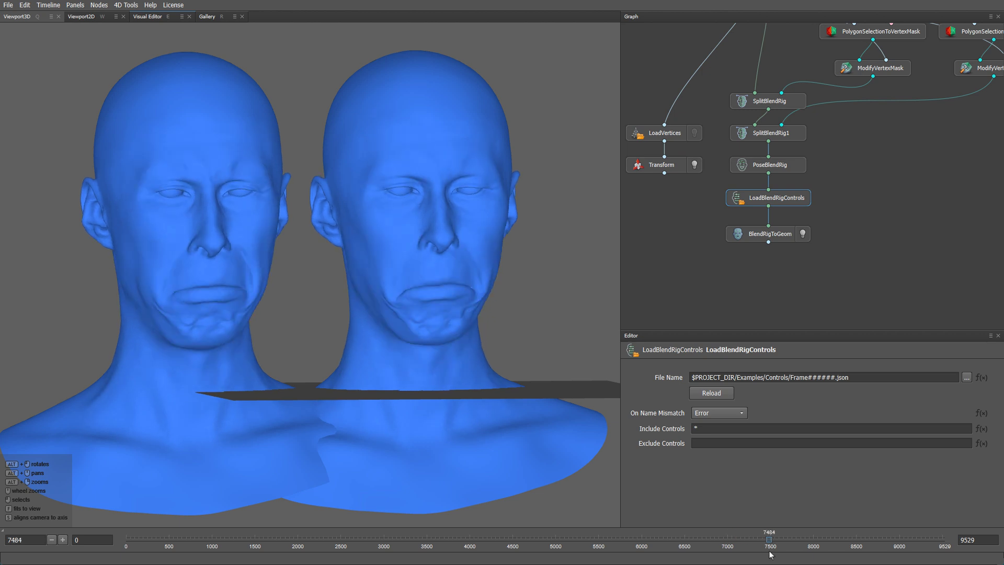
Step: Look up the Splitting and Fitting sample under Blend Rig in the Gallery and return to the 3D view
left_click(209, 17)
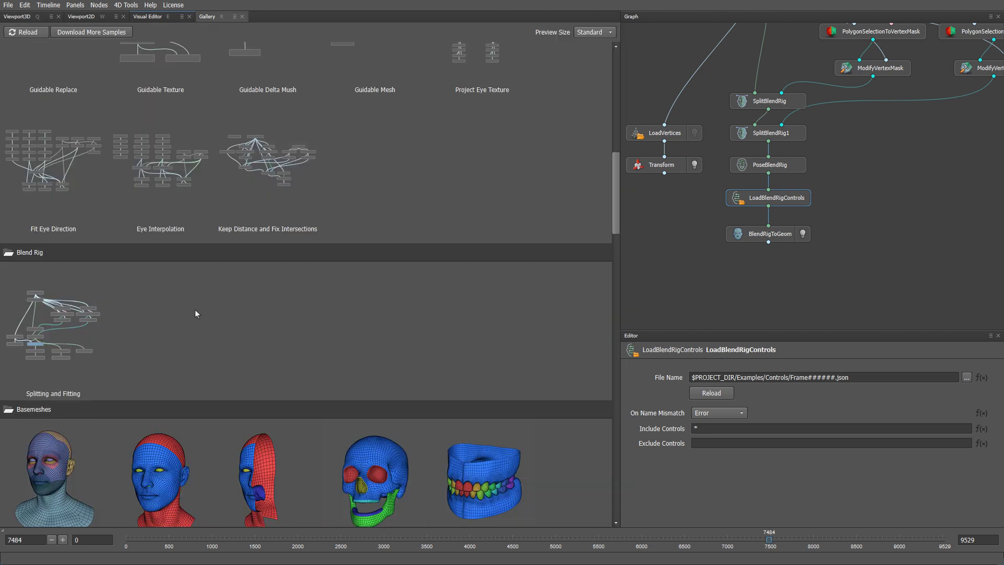
scroll(139, 348, "down", 1)
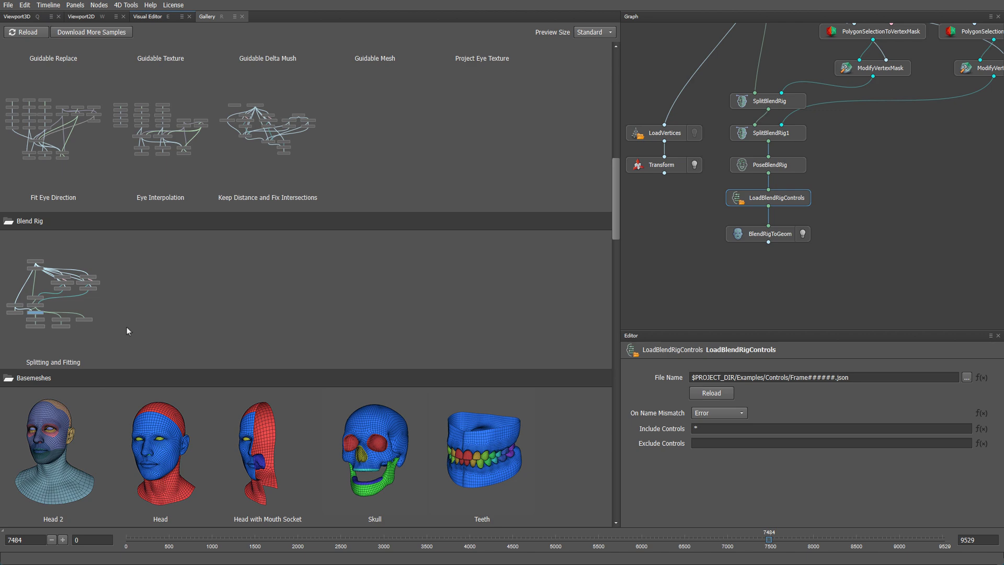
key("q")
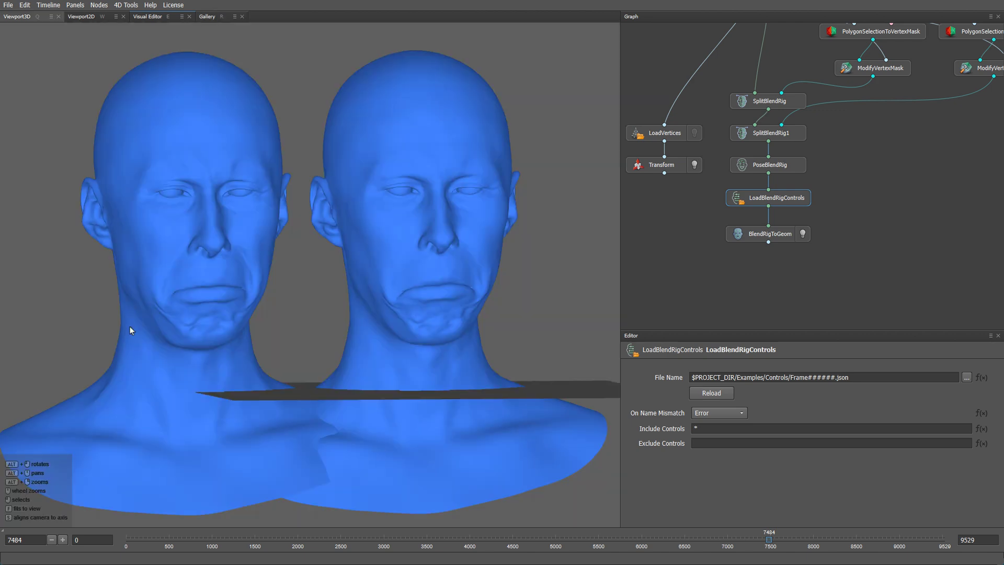